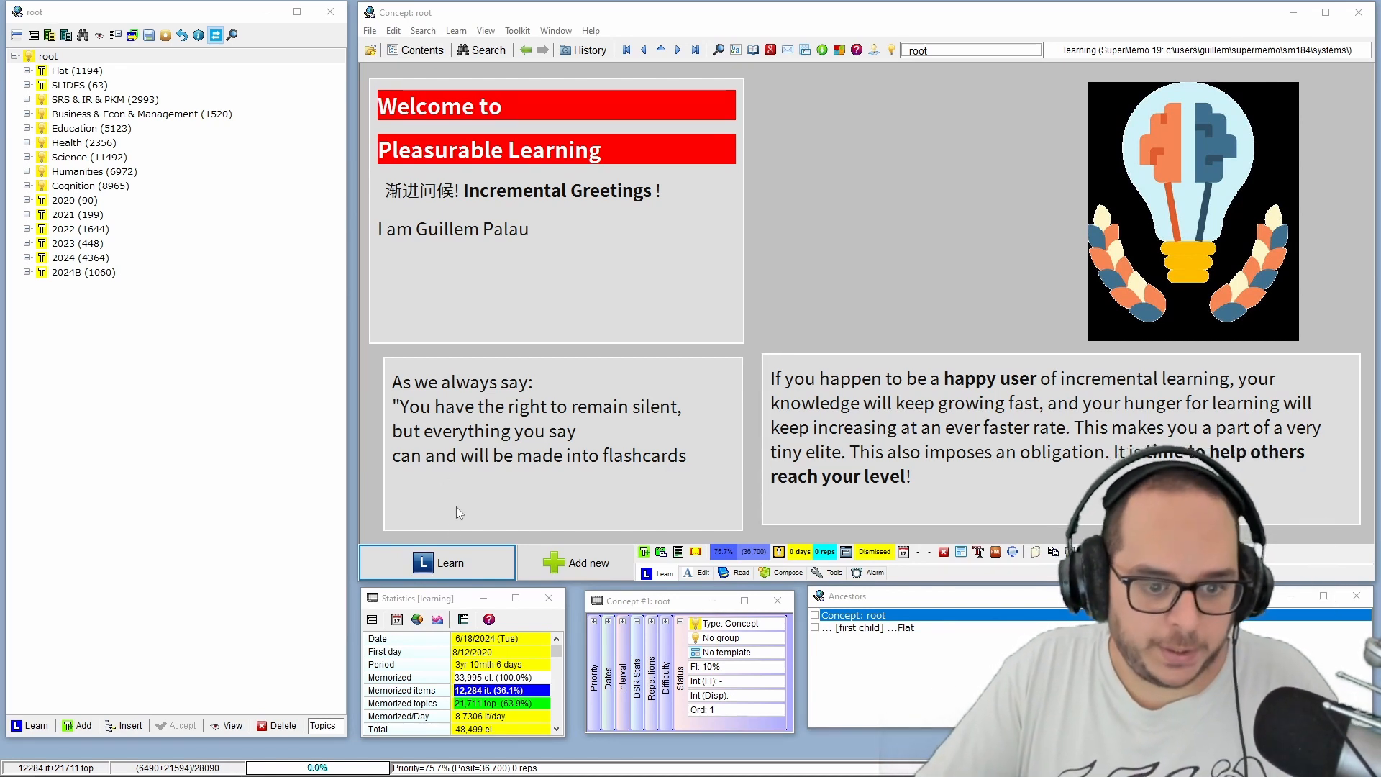
Start the learning session, reveal the answer about senescent cells and grade the recall with the highest grade
click(441, 558)
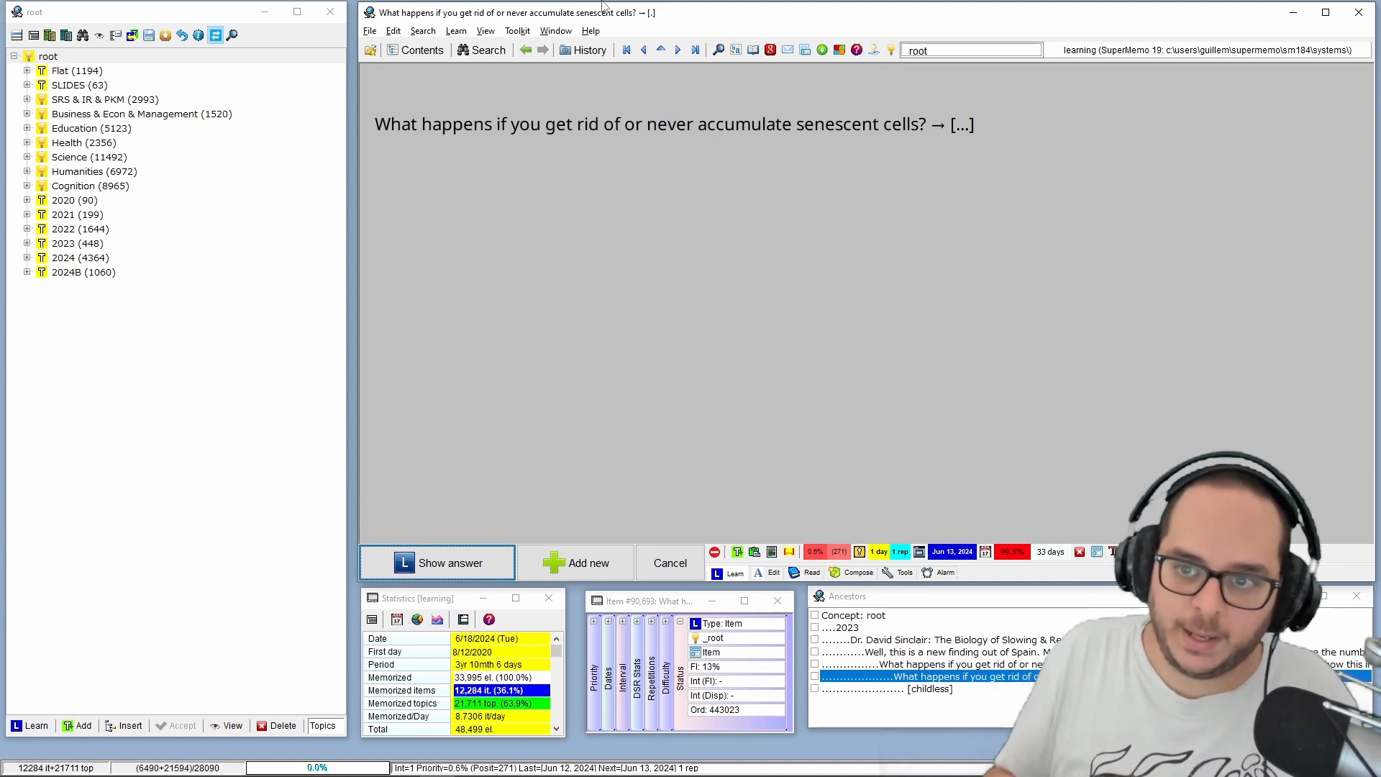
key(Return)
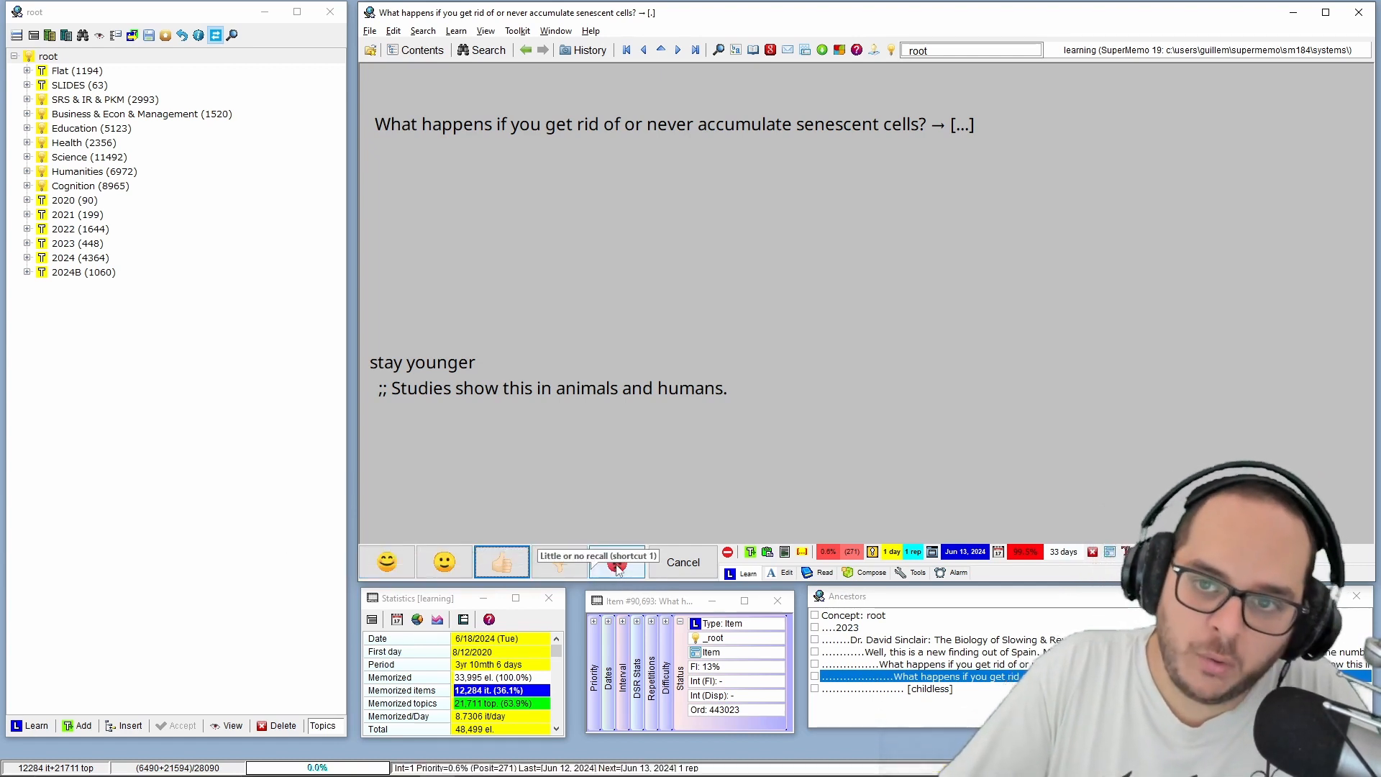
click(381, 565)
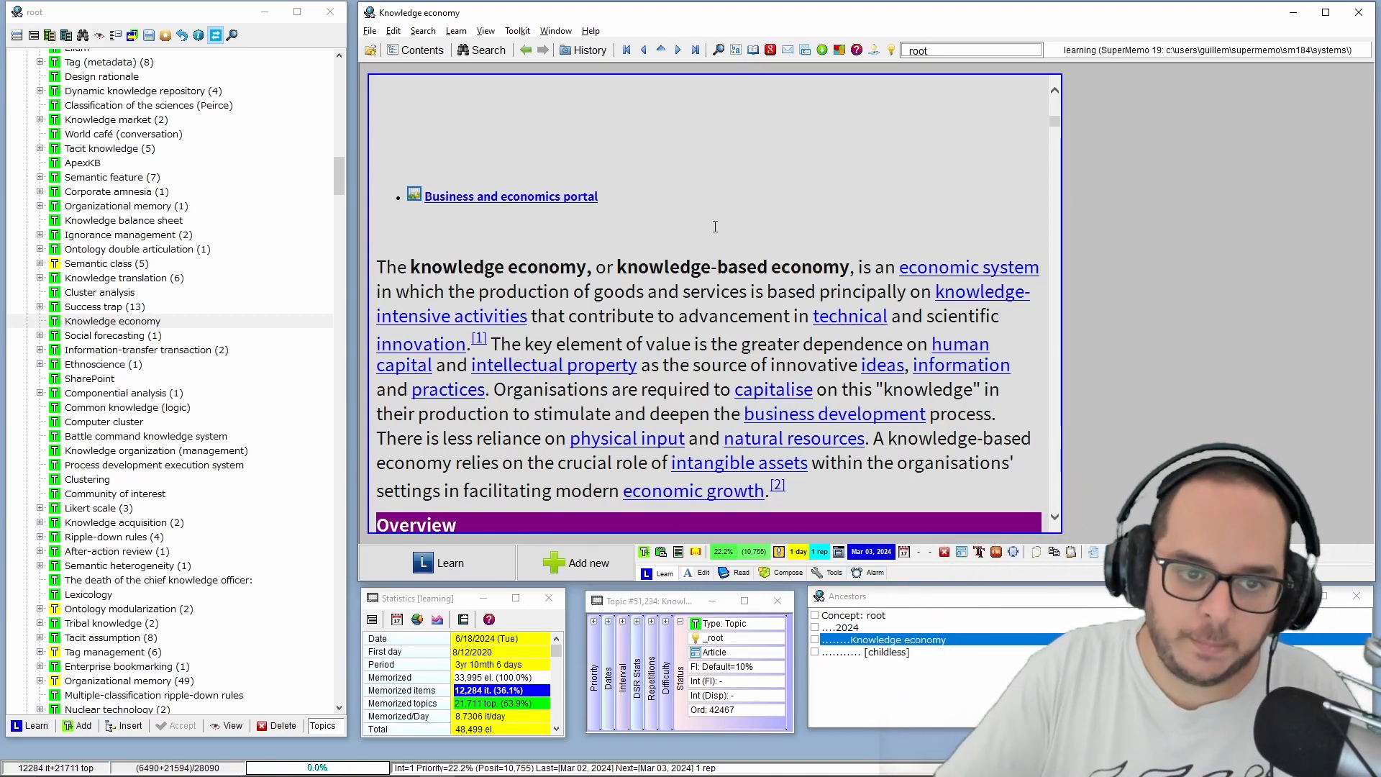
Delete all of the Knowledge economy article's text before the opening sentence "The knowledge economy, or knowledge-based economy"
scroll(547, 231, up, 5)
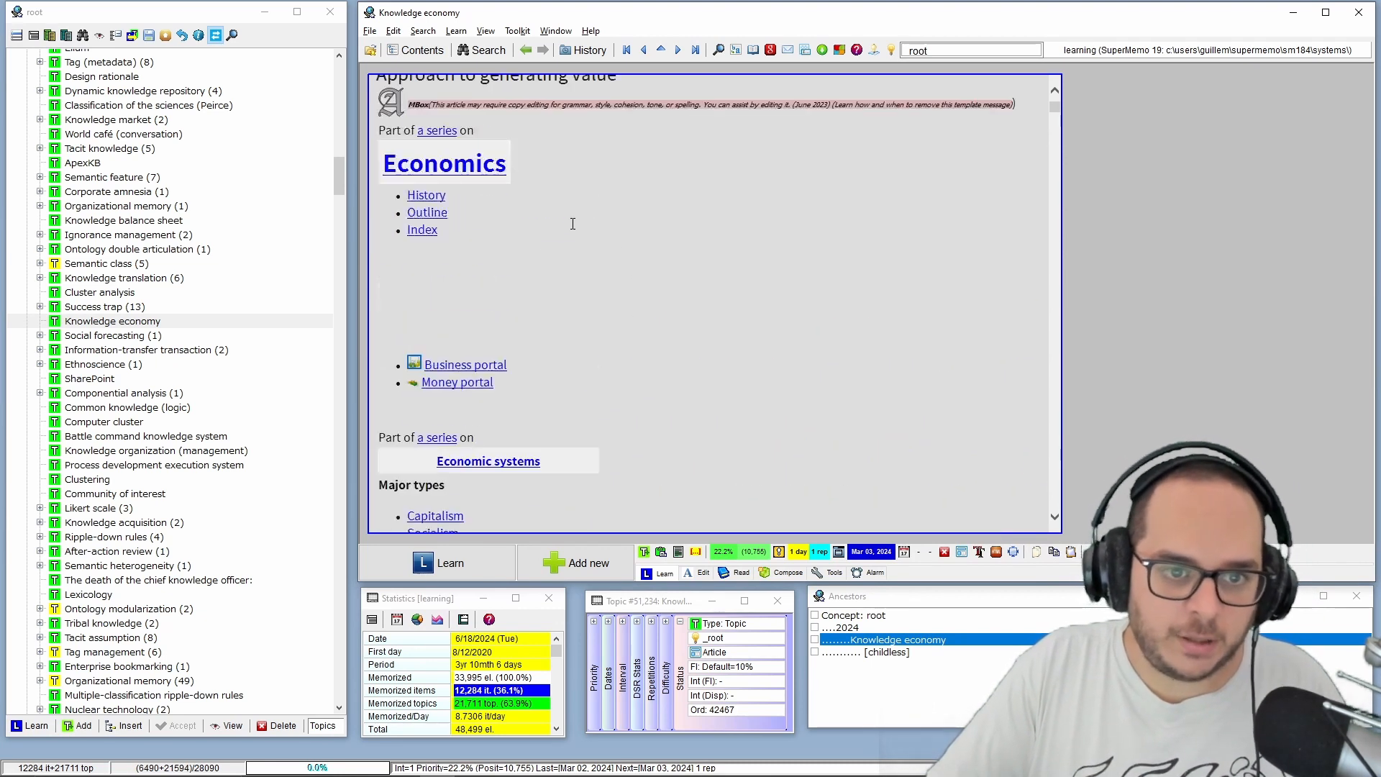
scroll(568, 216, up, 1)
scroll(554, 121, down, 1)
scroll(554, 121, down, 6)
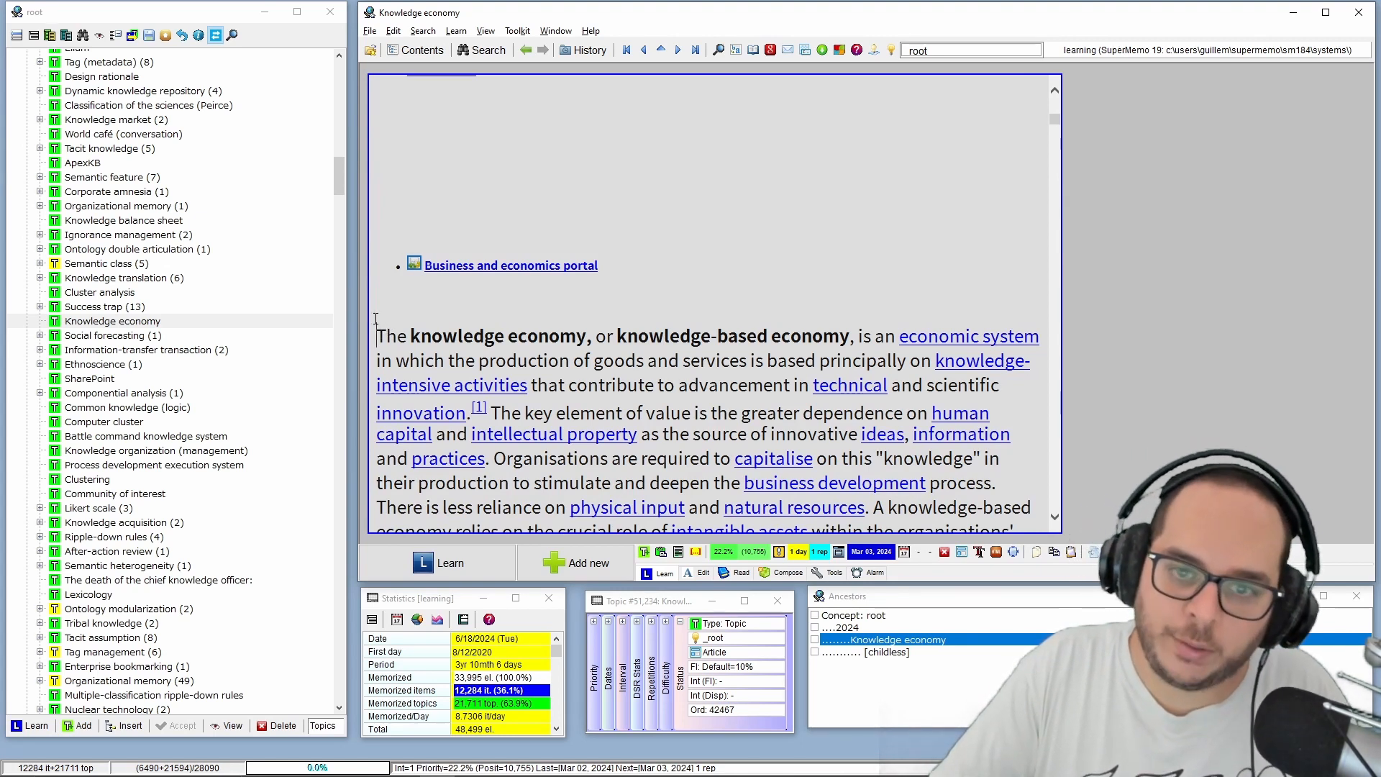
key(alt+backslash)
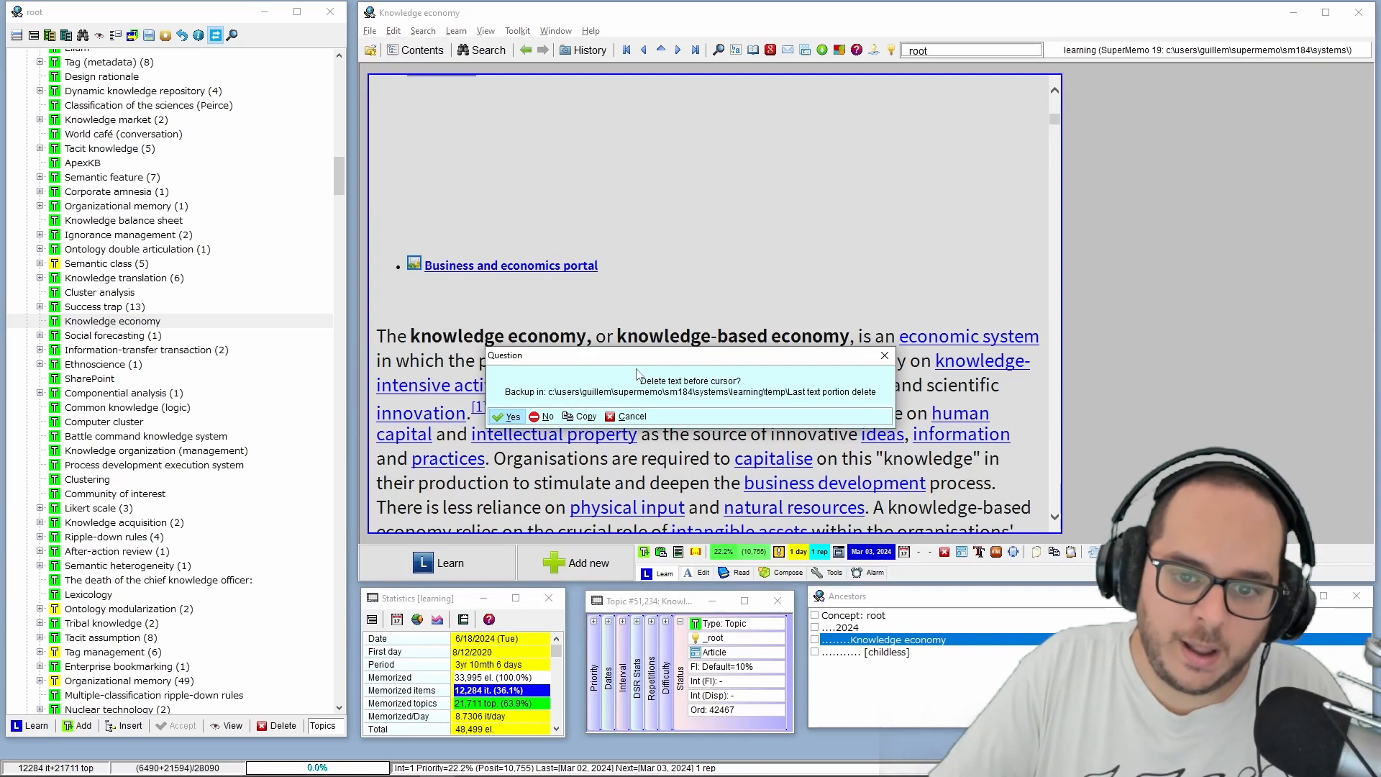
click(507, 416)
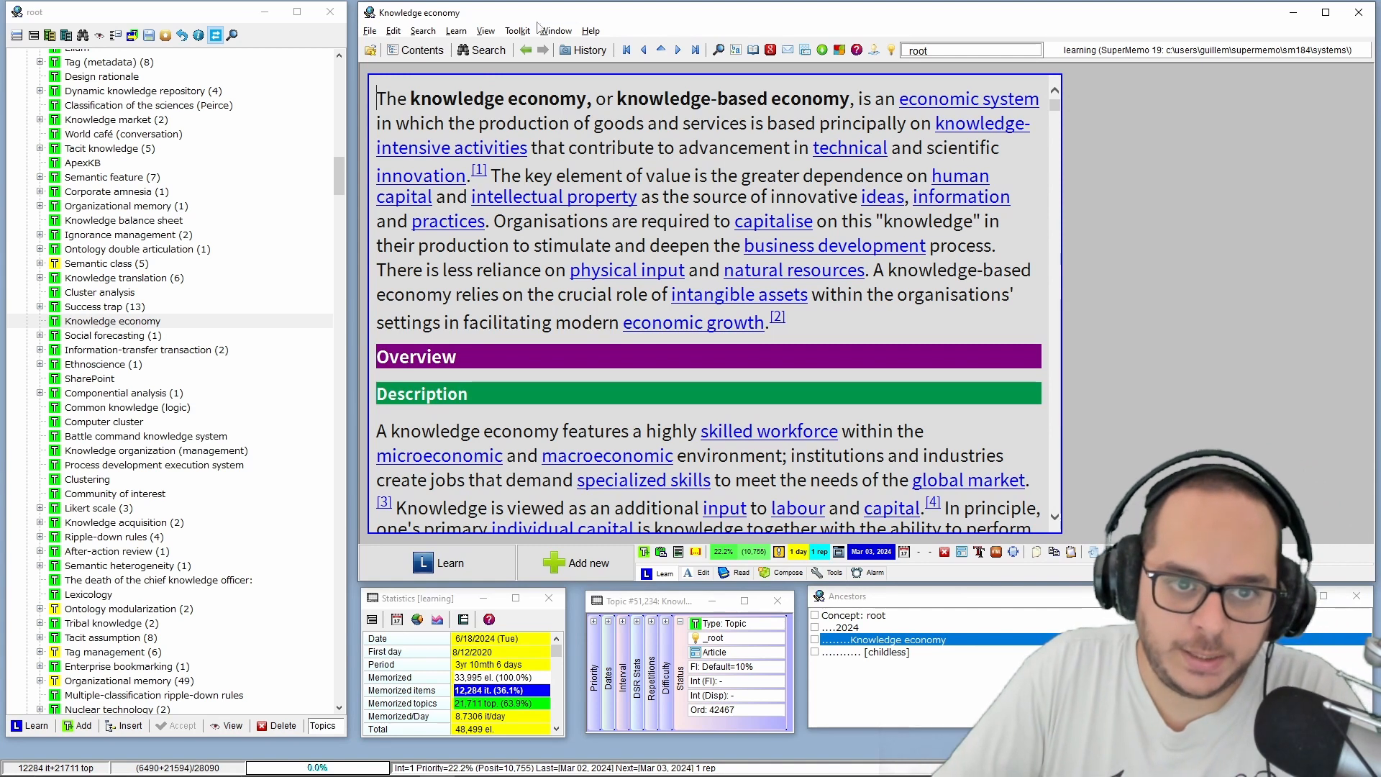
Look over the reading commands available for the article text
right_click(378, 99)
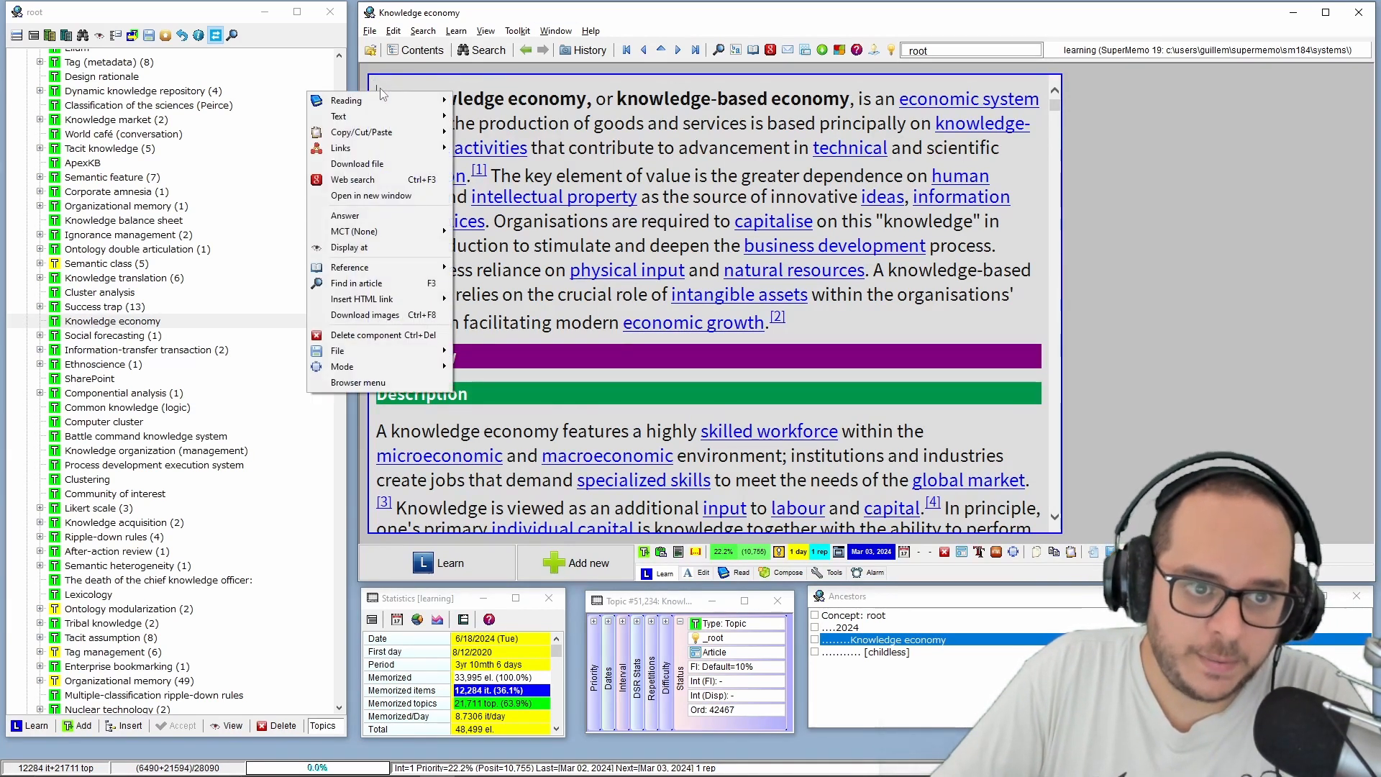
mouse_move(397, 103)
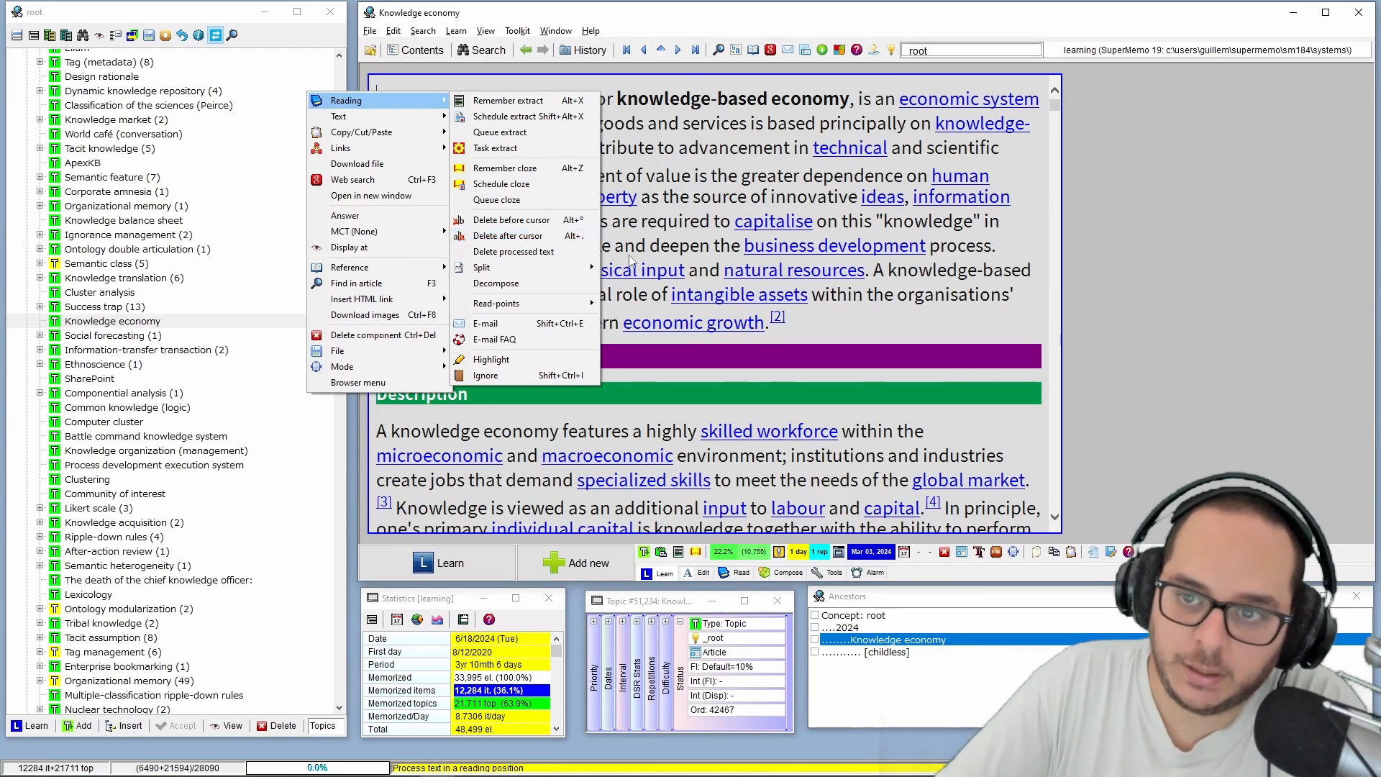
click(829, 193)
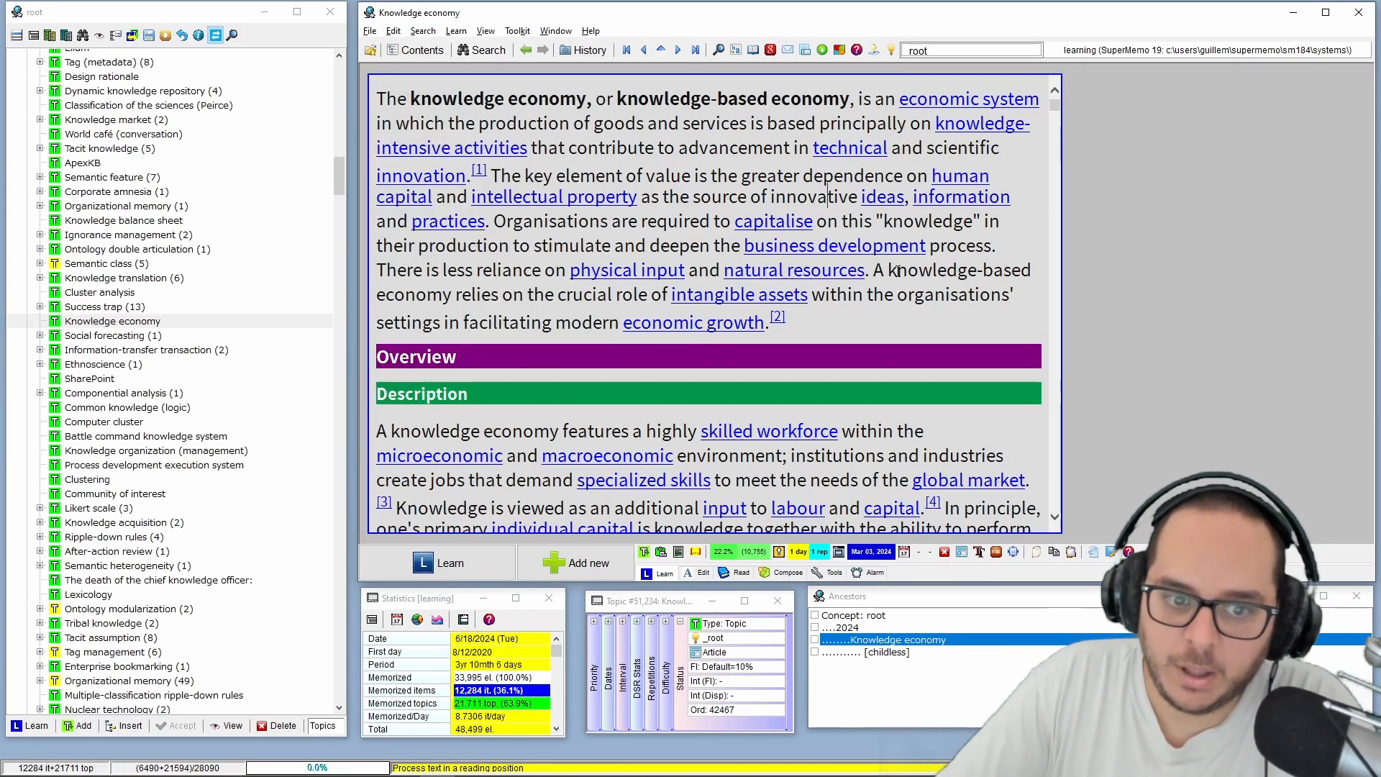
Delete the article's text from the Notes section to the end, after the "Working hours" entry
scroll(828, 191, down, 15)
scroll(929, 310, up, 8)
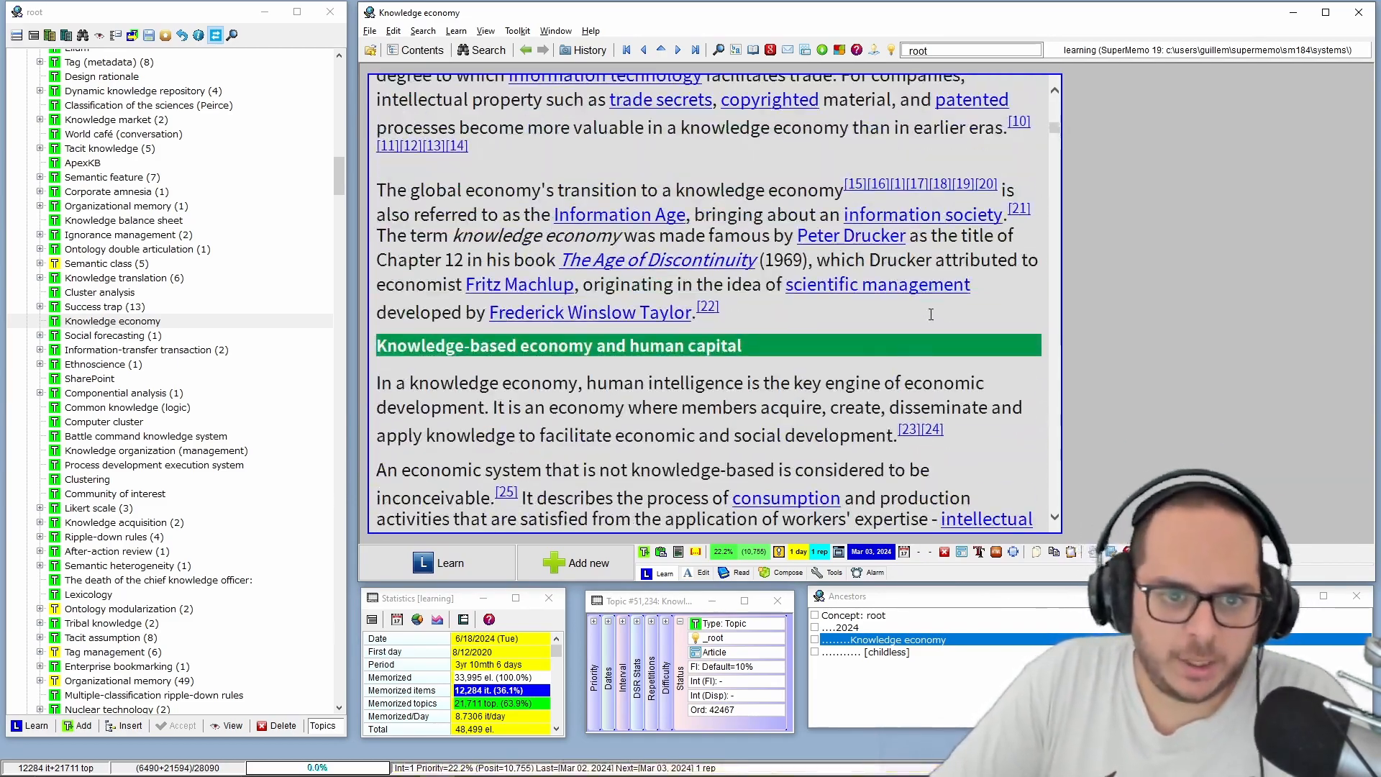
scroll(929, 313, down, 6)
drag(1056, 137, 1057, 391)
scroll(635, 389, down, 3)
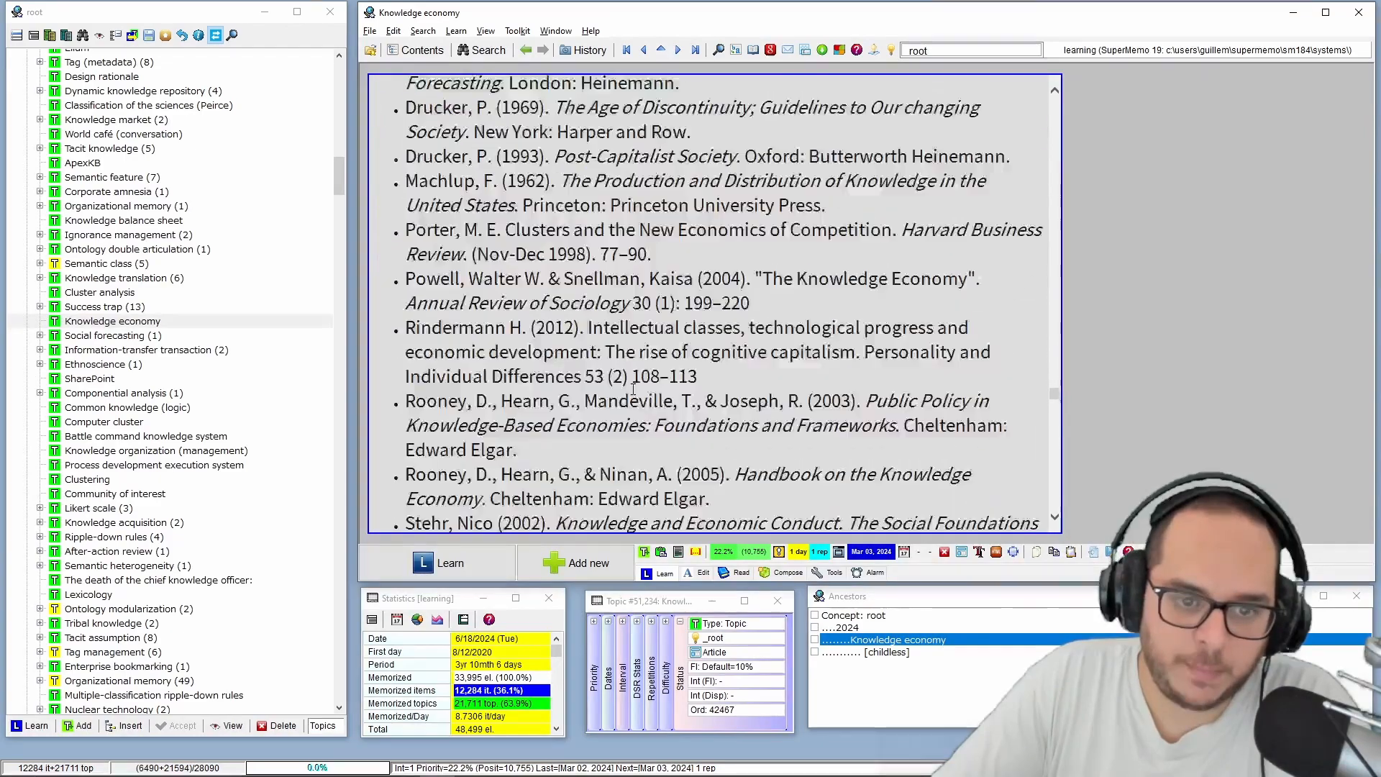
scroll(626, 381, up, 10)
scroll(623, 379, up, 15)
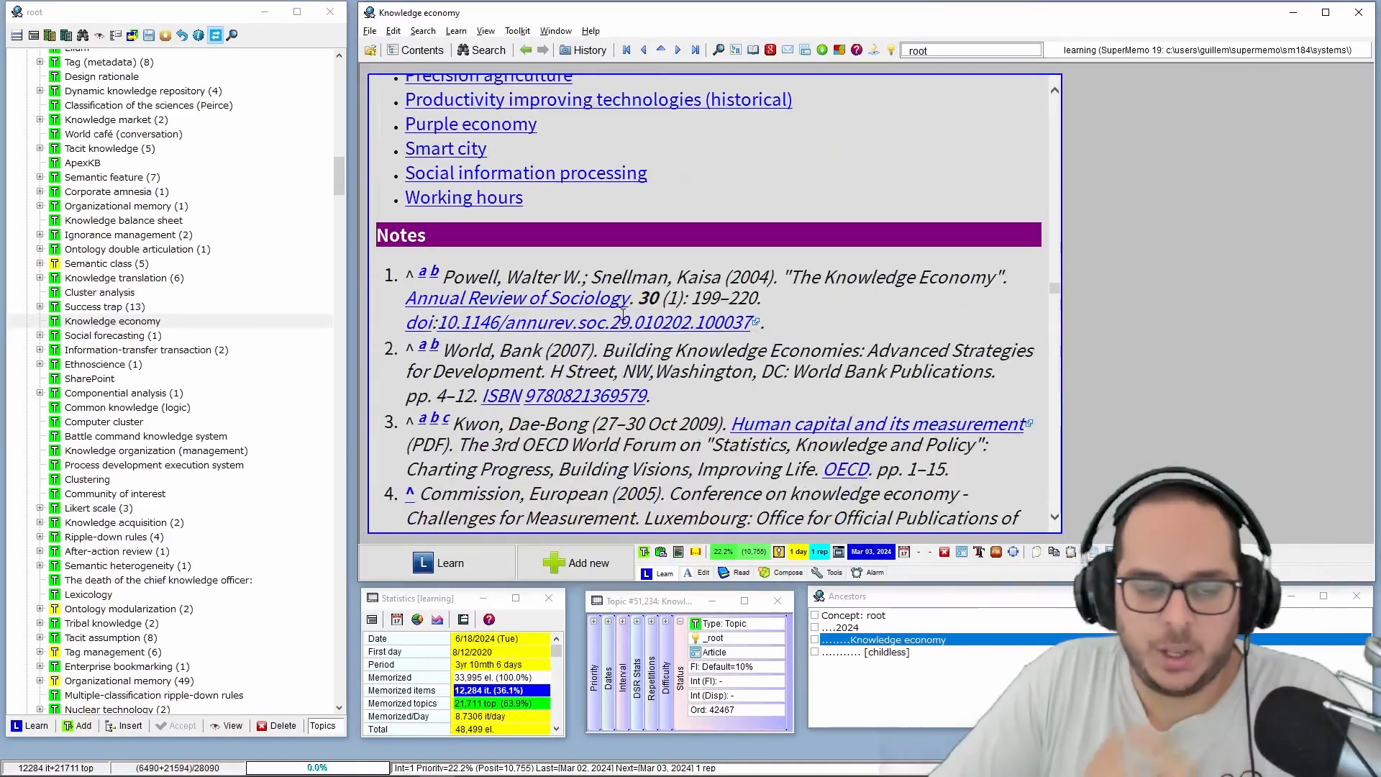
scroll(594, 315, down, 15)
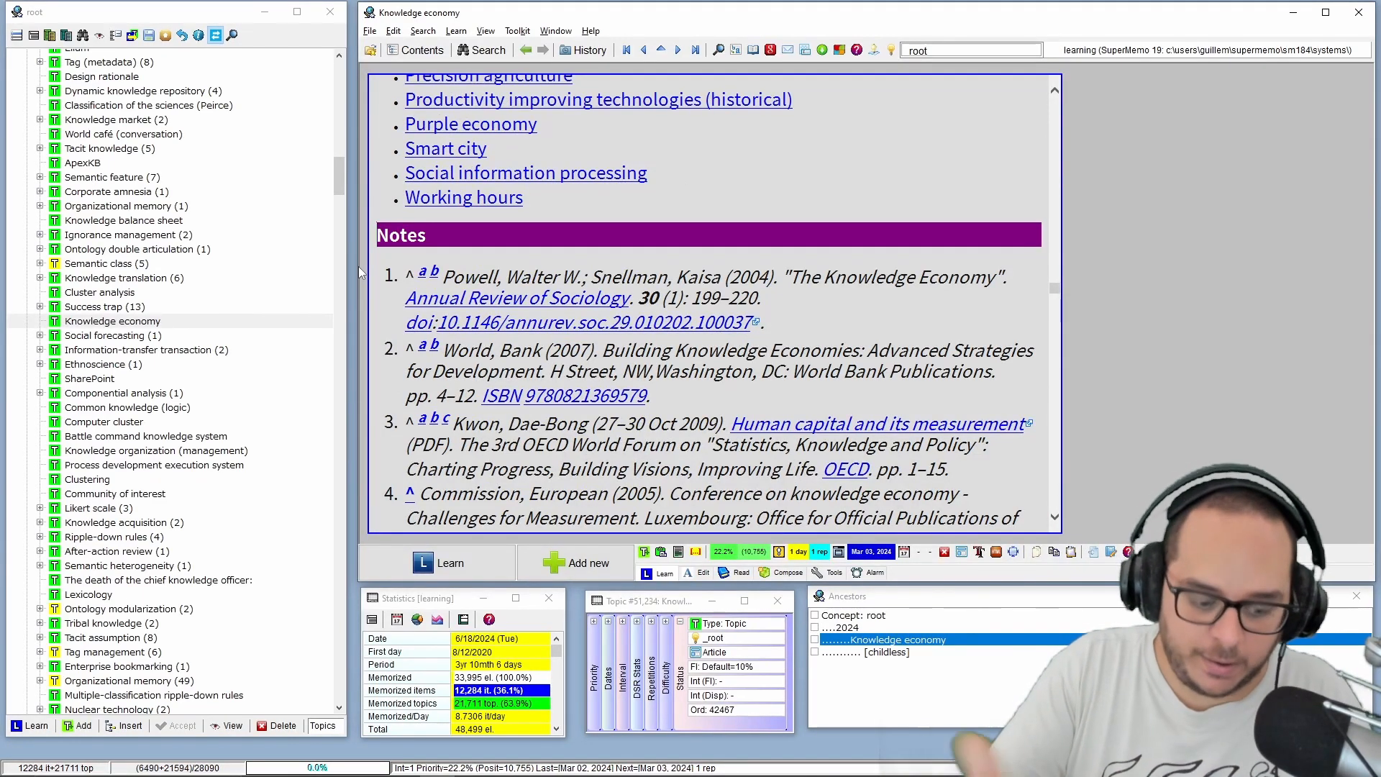
key(ctrl+shift+Delete)
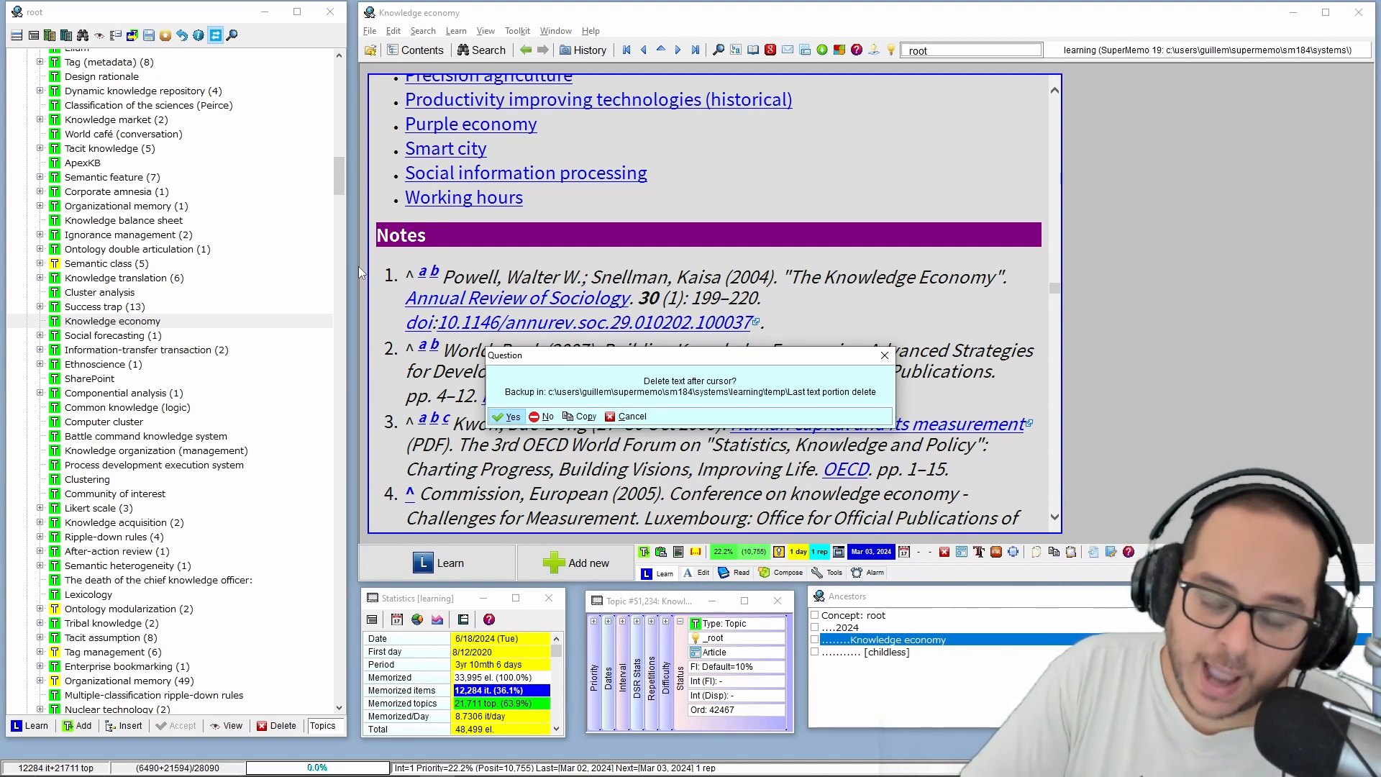
key(Return)
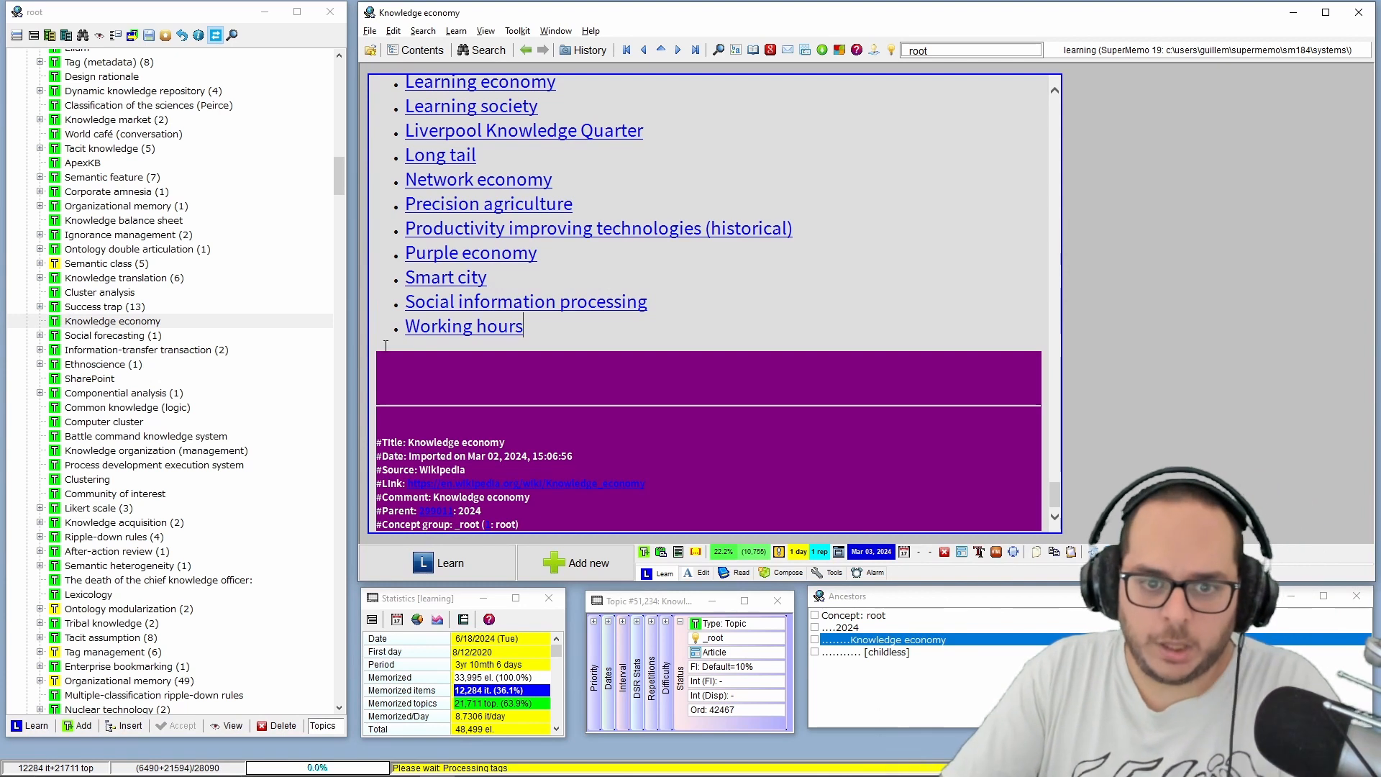
drag(500, 367, 494, 467)
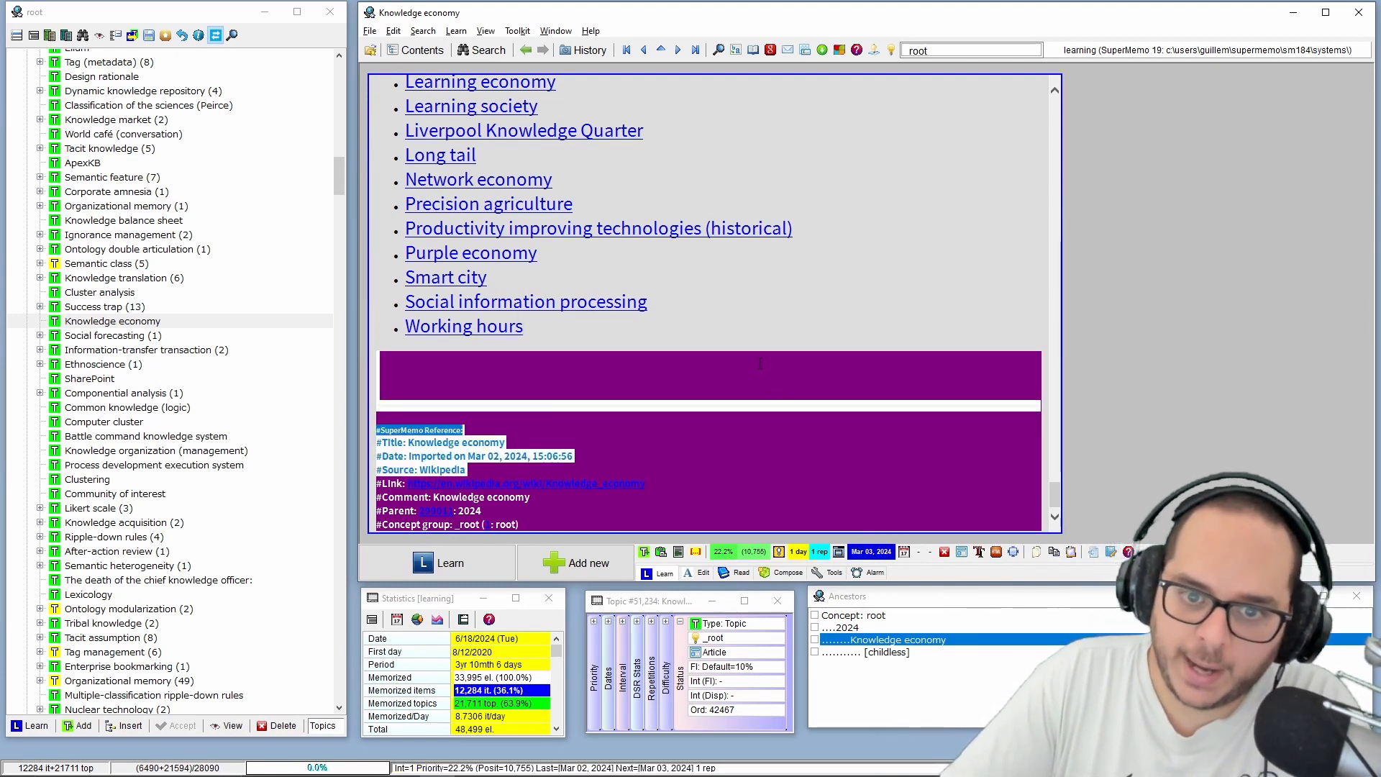
key(Delete)
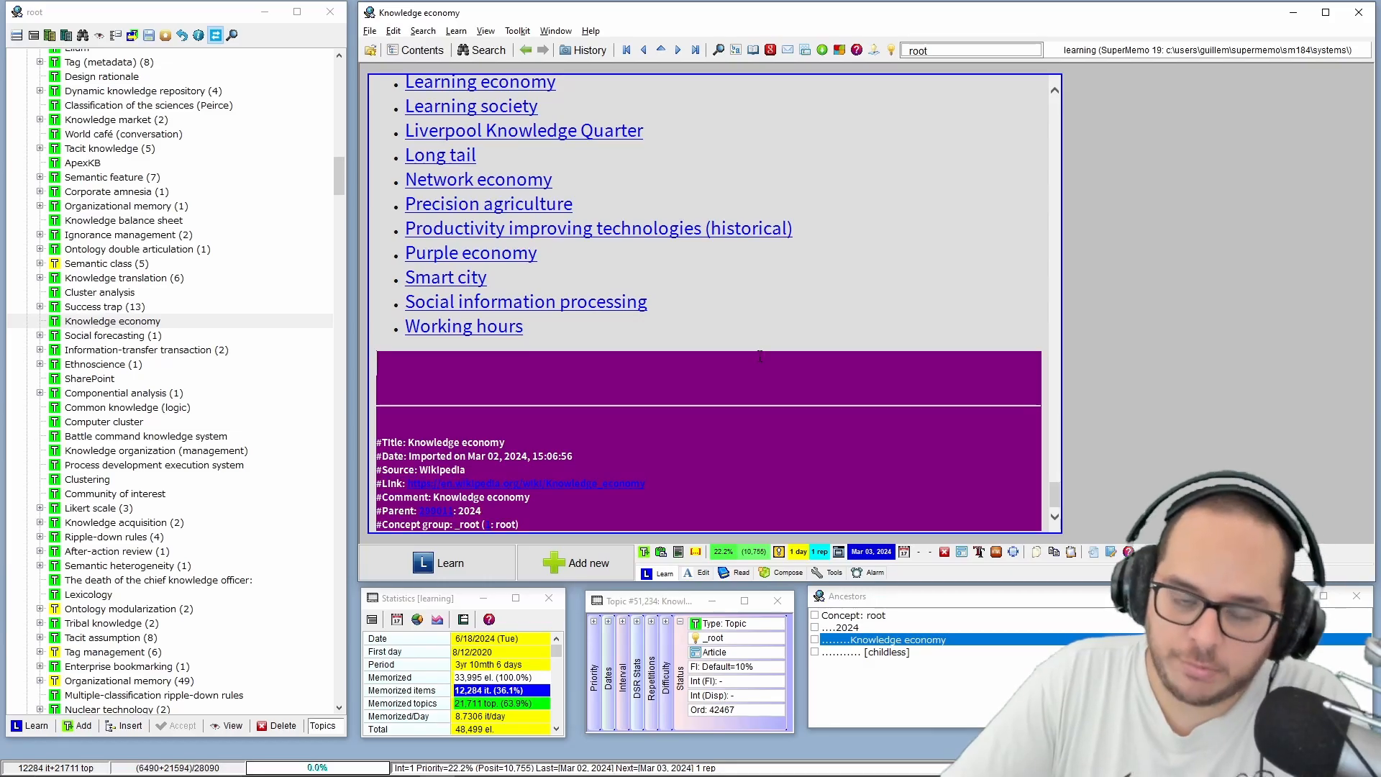
Split the article into portions using the horizontal line, wiki headline, h1, h2 and h3 to h6 heading markers
scroll(760, 362, up, 15)
scroll(754, 362, up, 15)
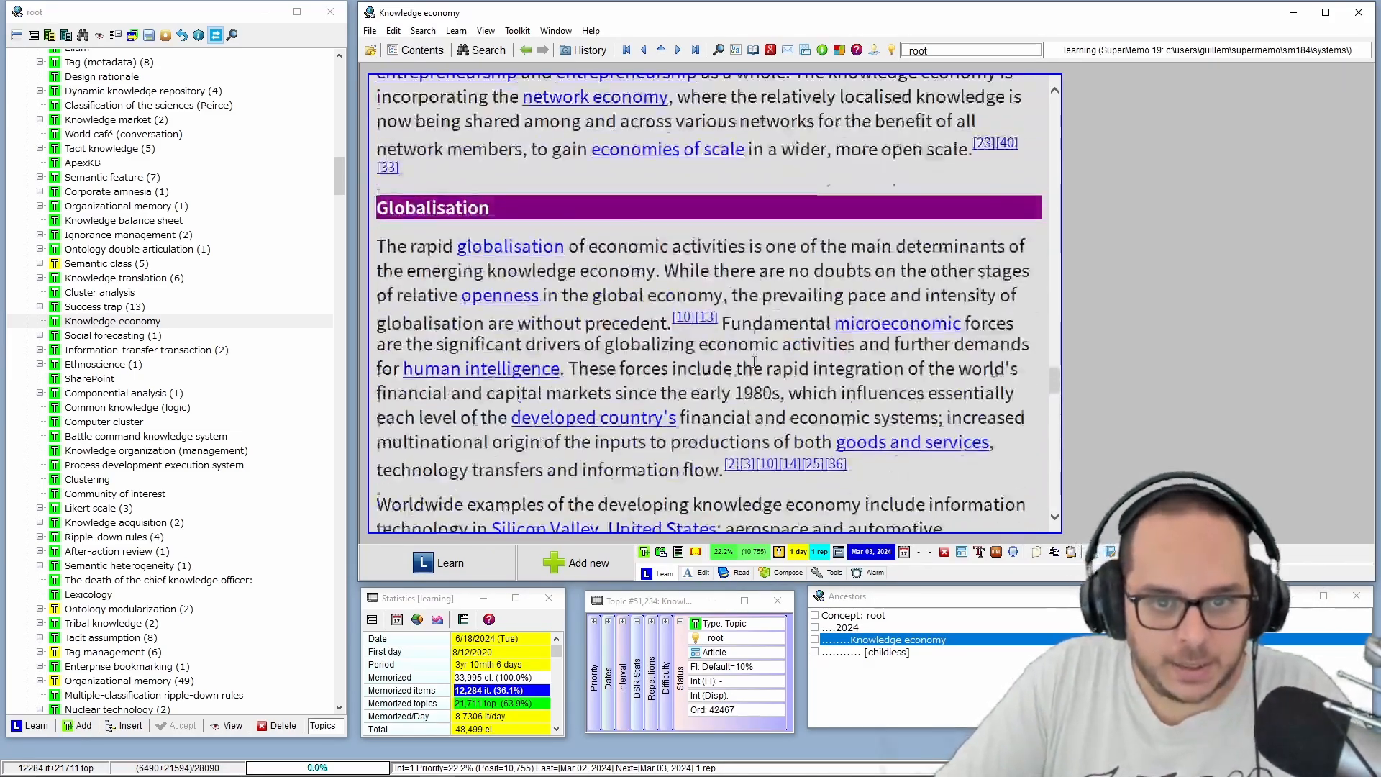
scroll(754, 362, up, 3)
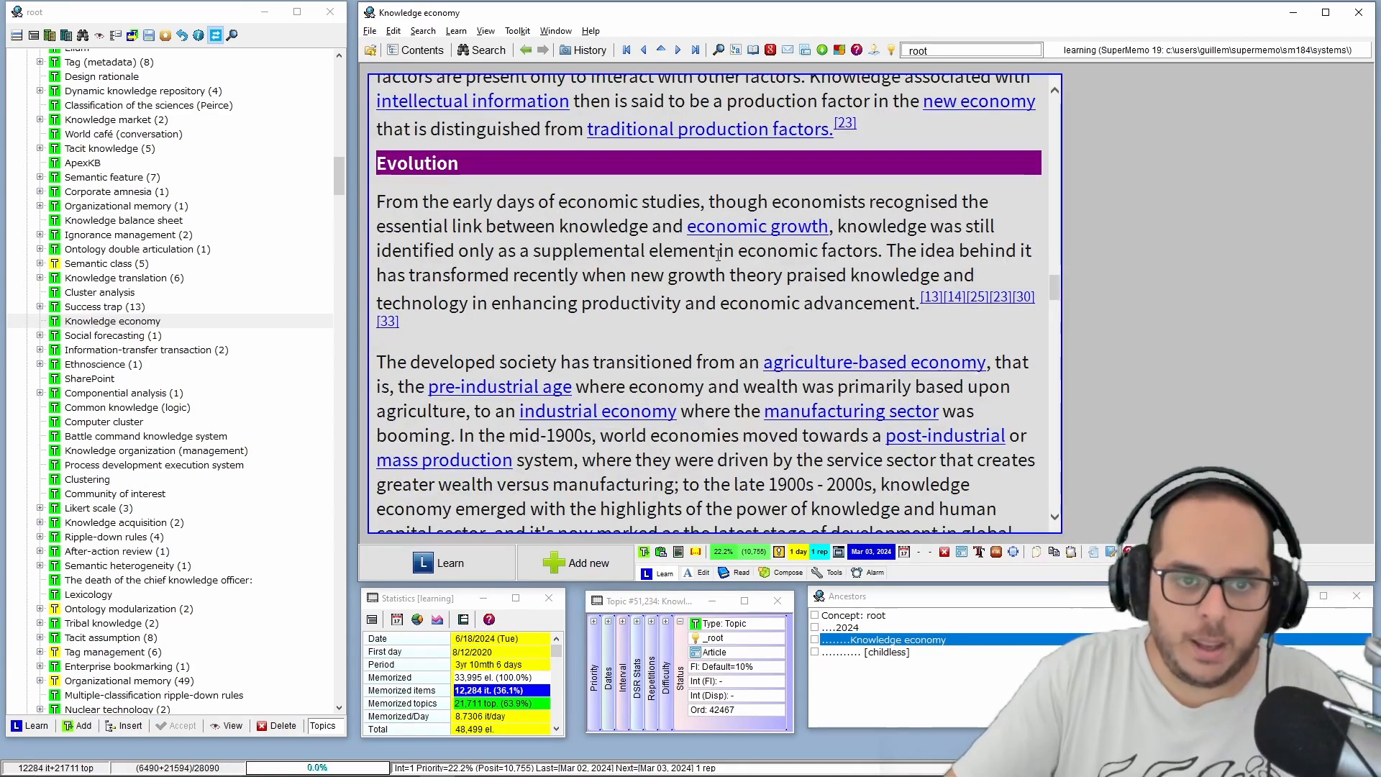
scroll(754, 366, up, 1)
scroll(648, 288, down, 12)
scroll(599, 229, up, 20)
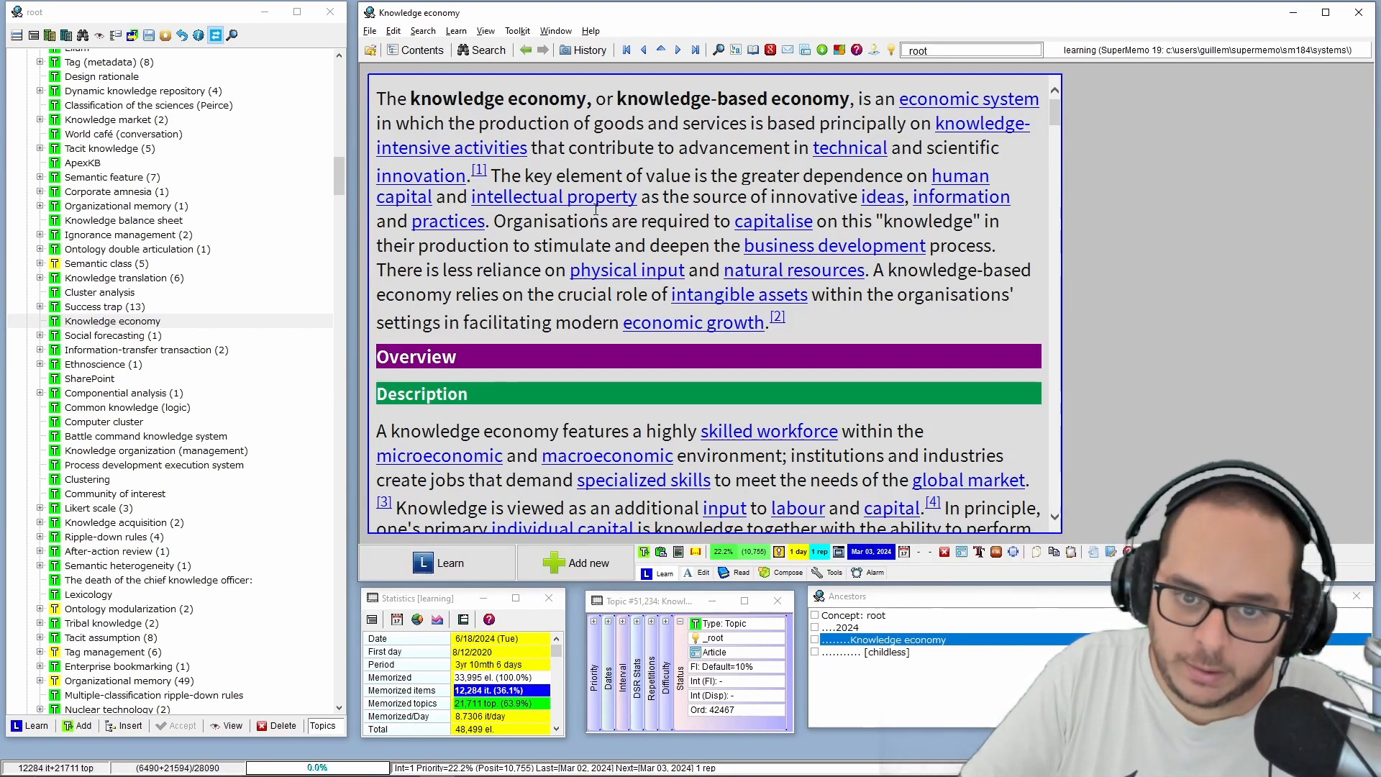
key(ctrl+Return)
text(s)
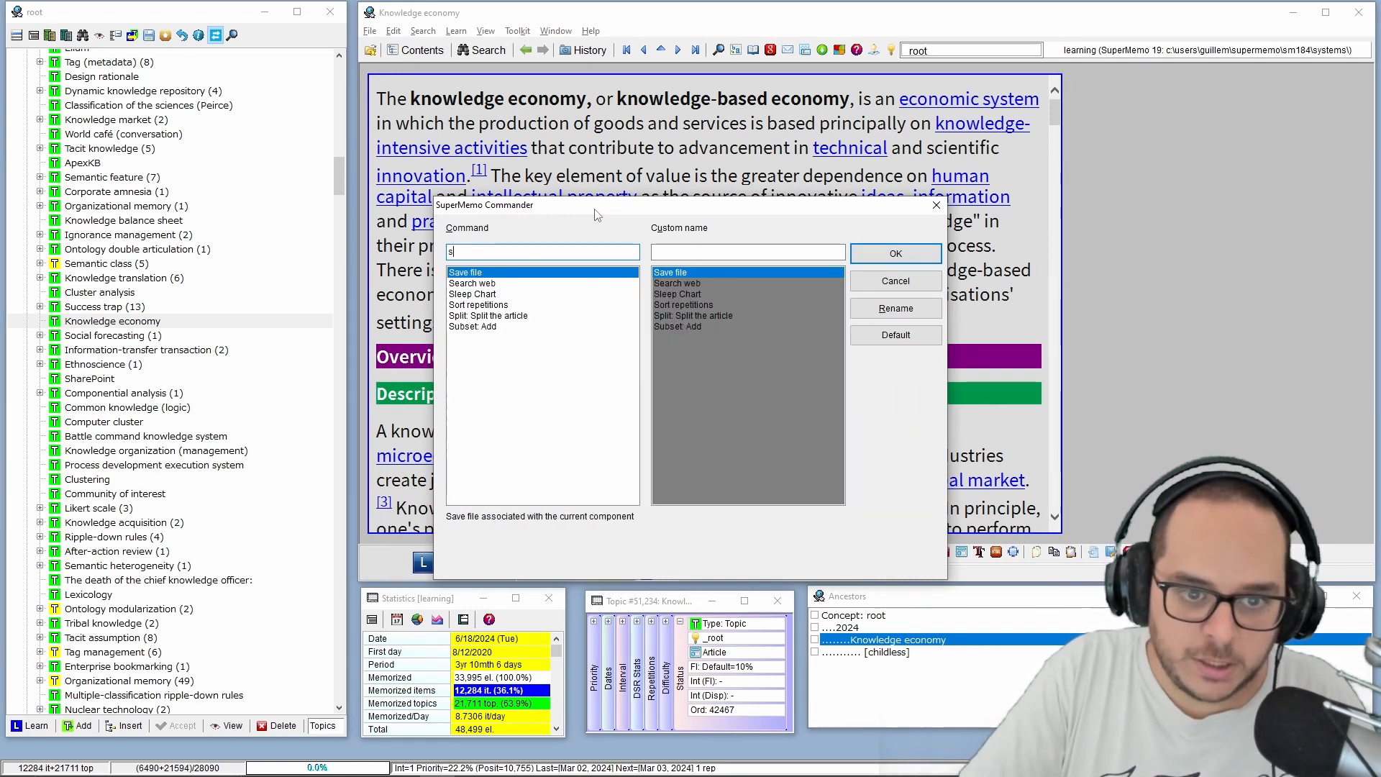
text(p)
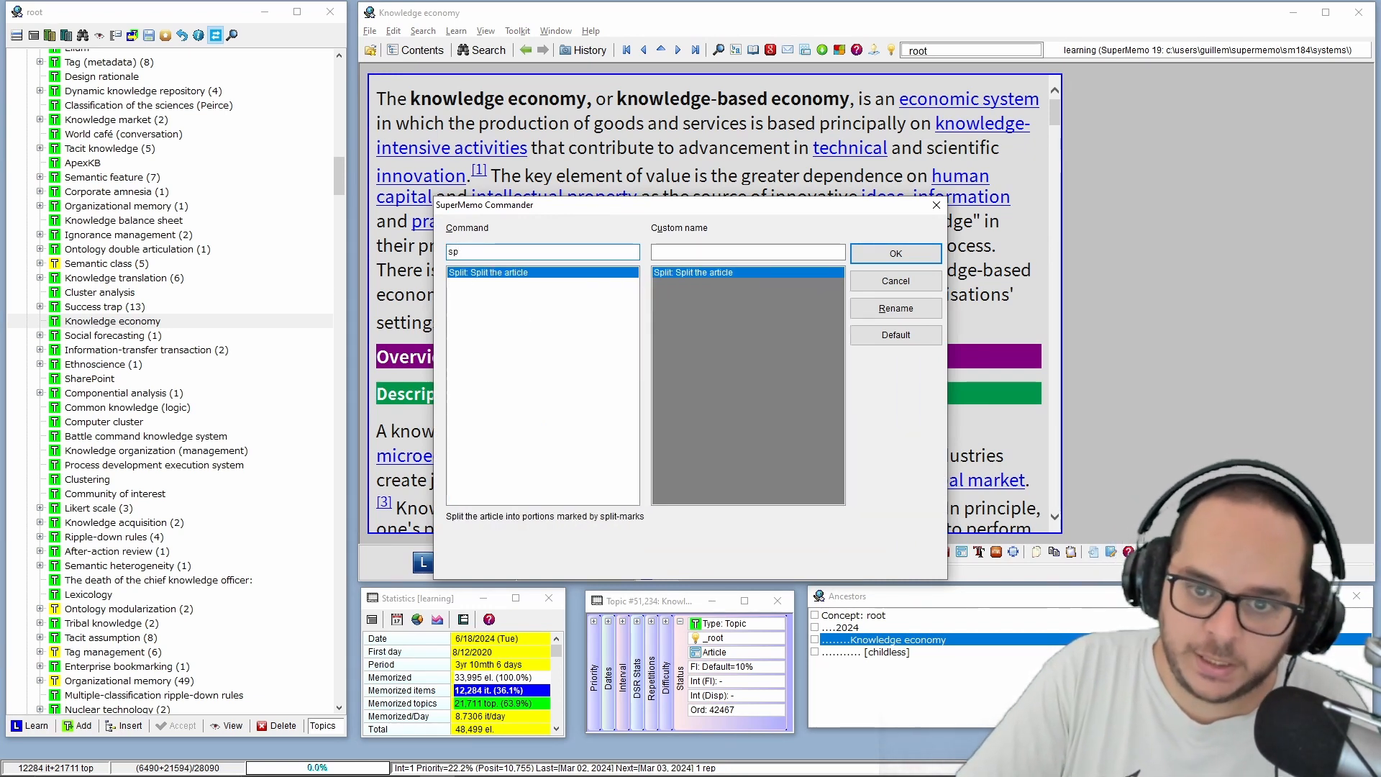
key(Return)
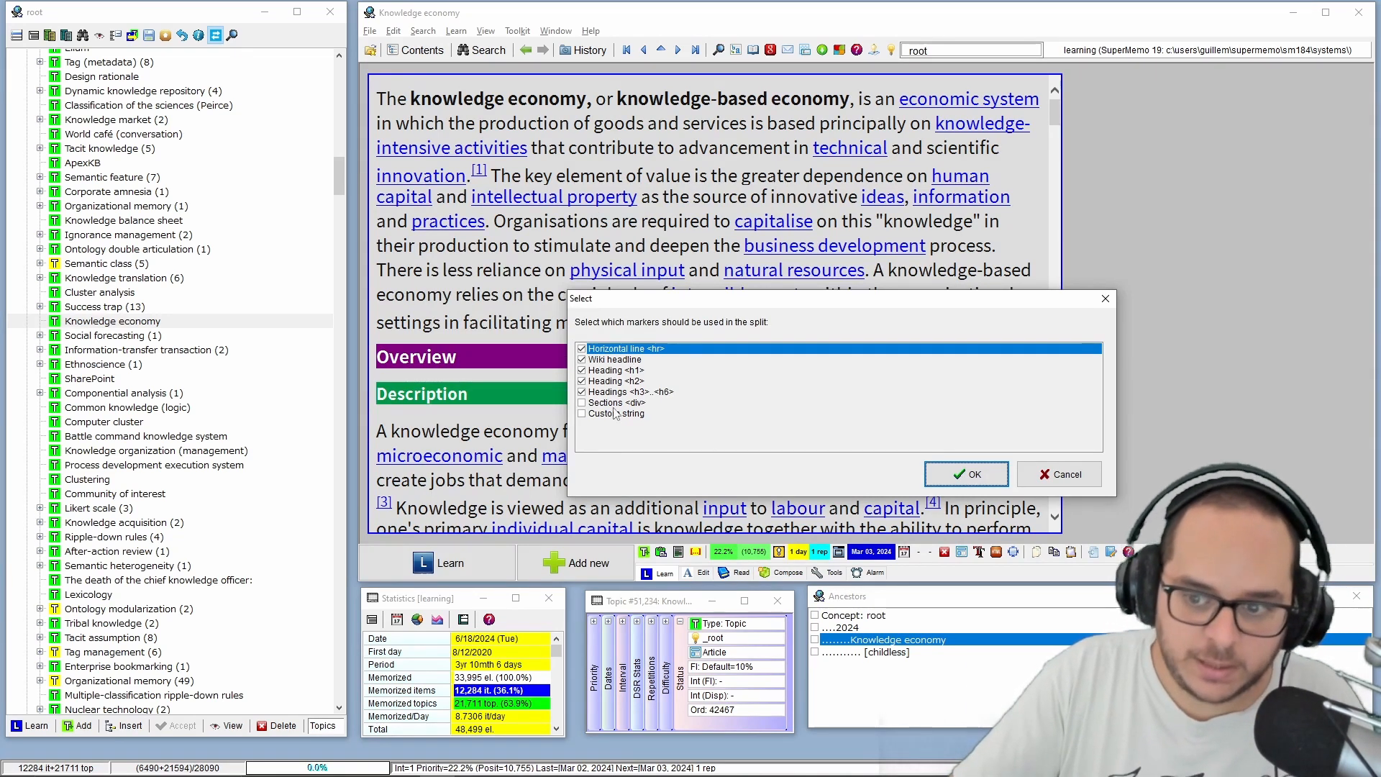
key(Return)
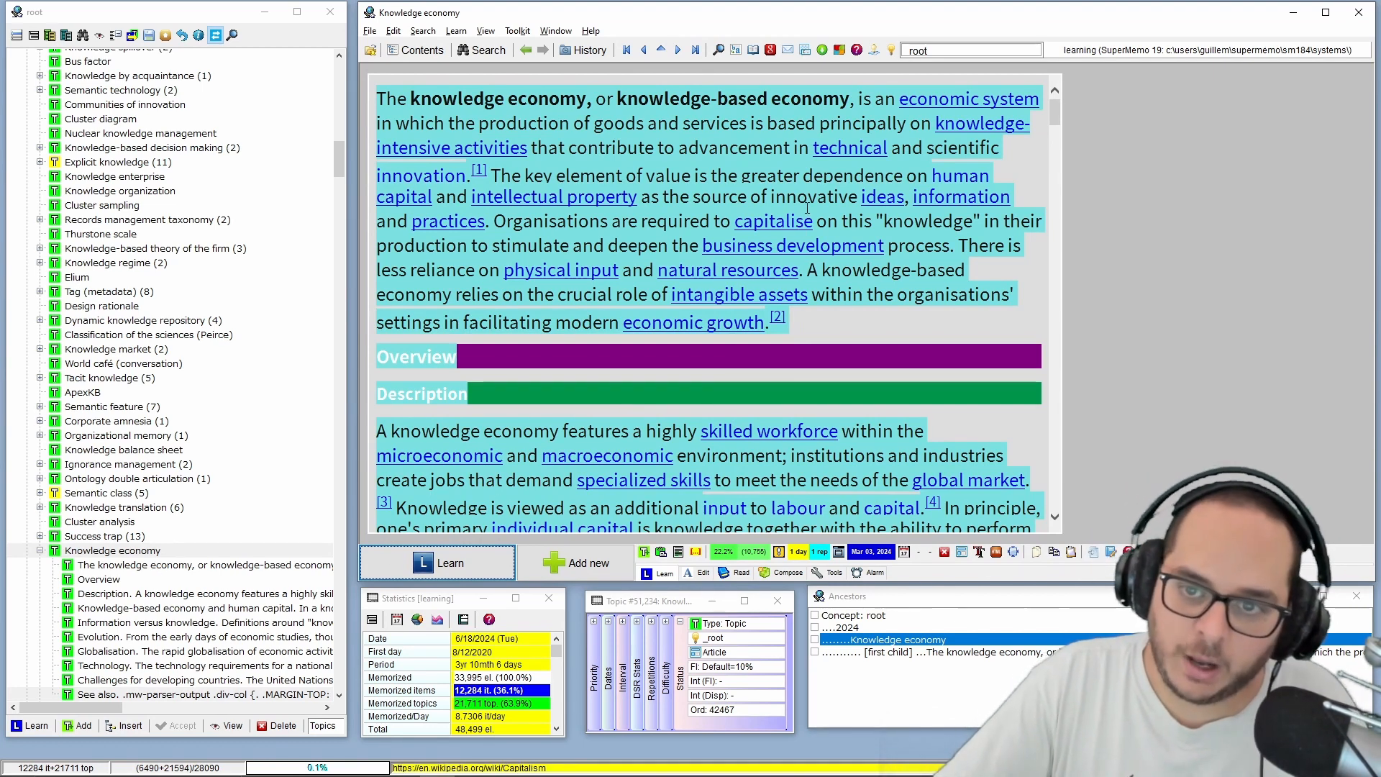
Ignore the original Knowledge economy article in learning and open its first split portion, the introductory paragraph
key(ctrl+d)
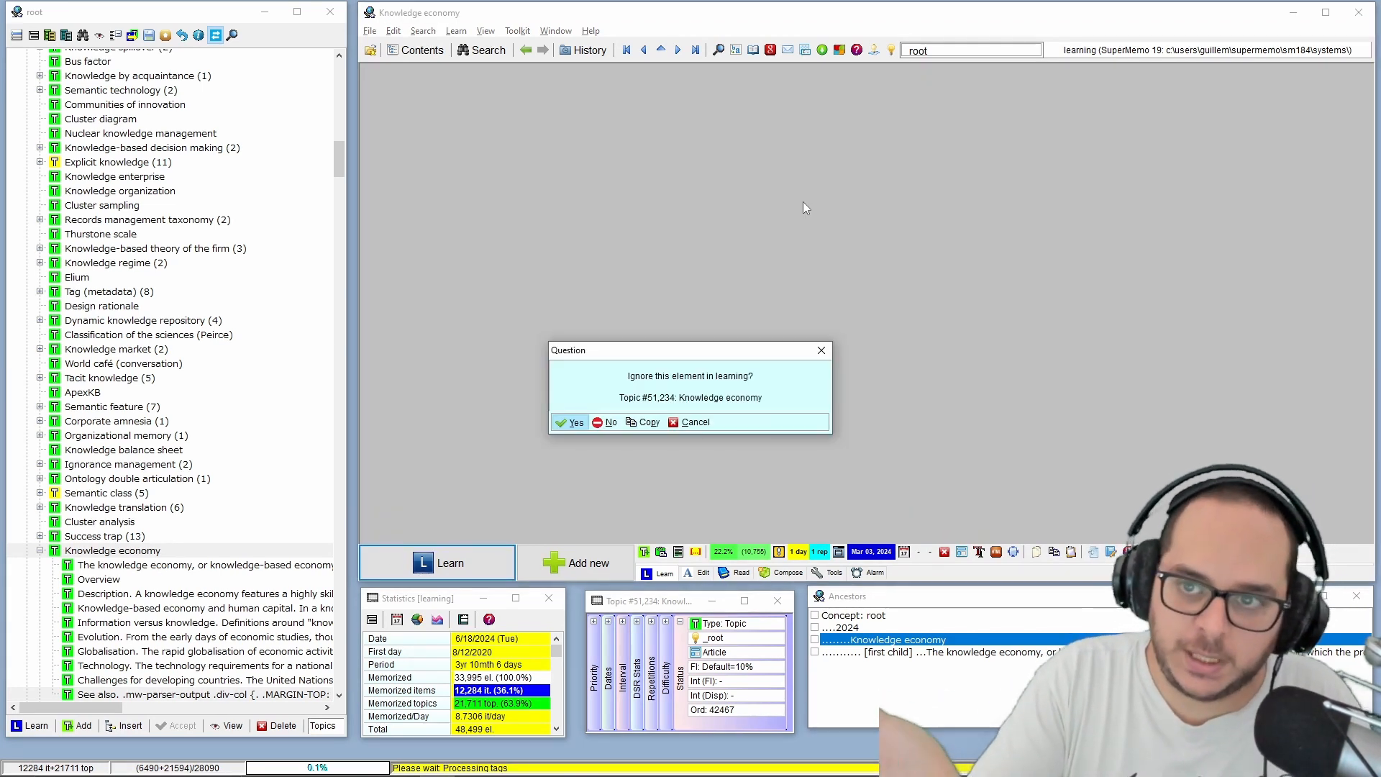
key(Return)
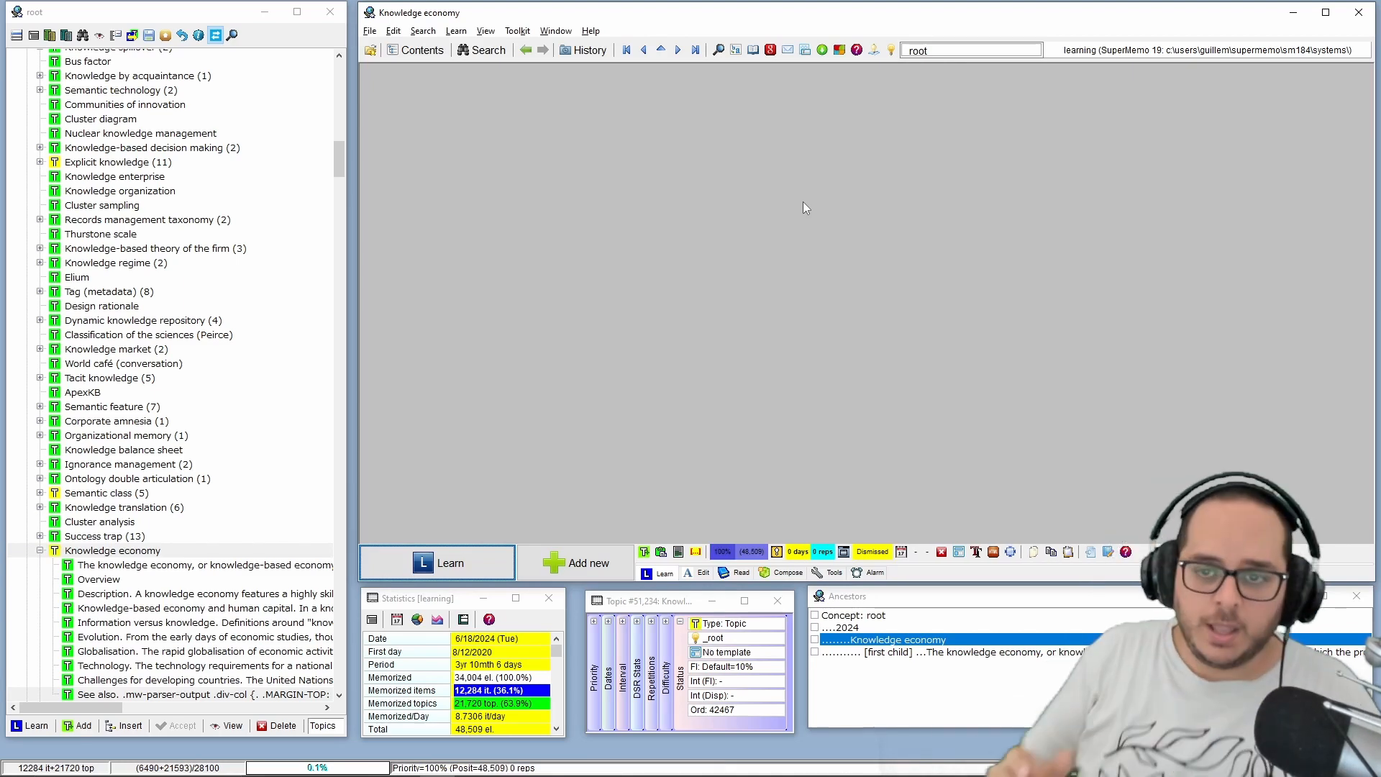
click(110, 596)
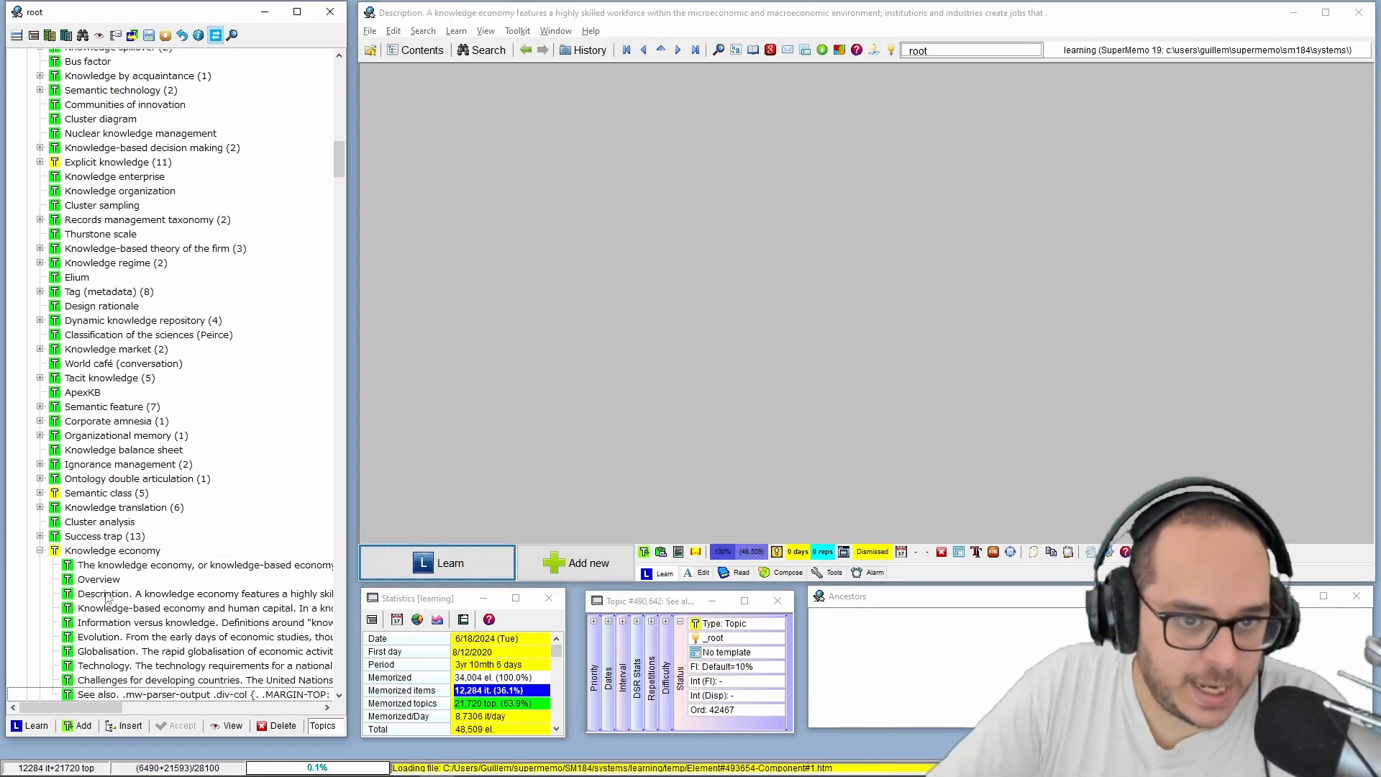
click(144, 565)
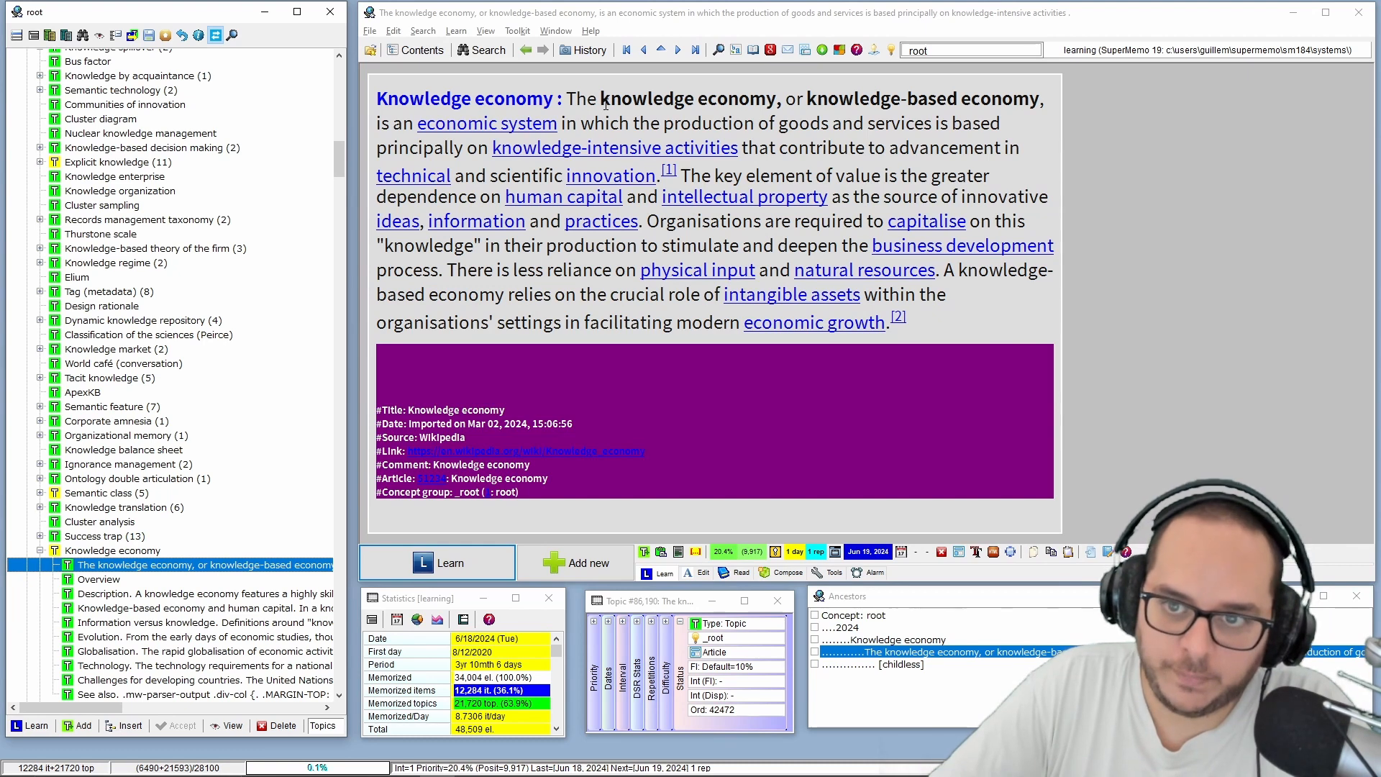
Extract the introduction's first sentence, from "The knowledge economy" to "scientific innovation", and open the new extract
drag(569, 99, 785, 163)
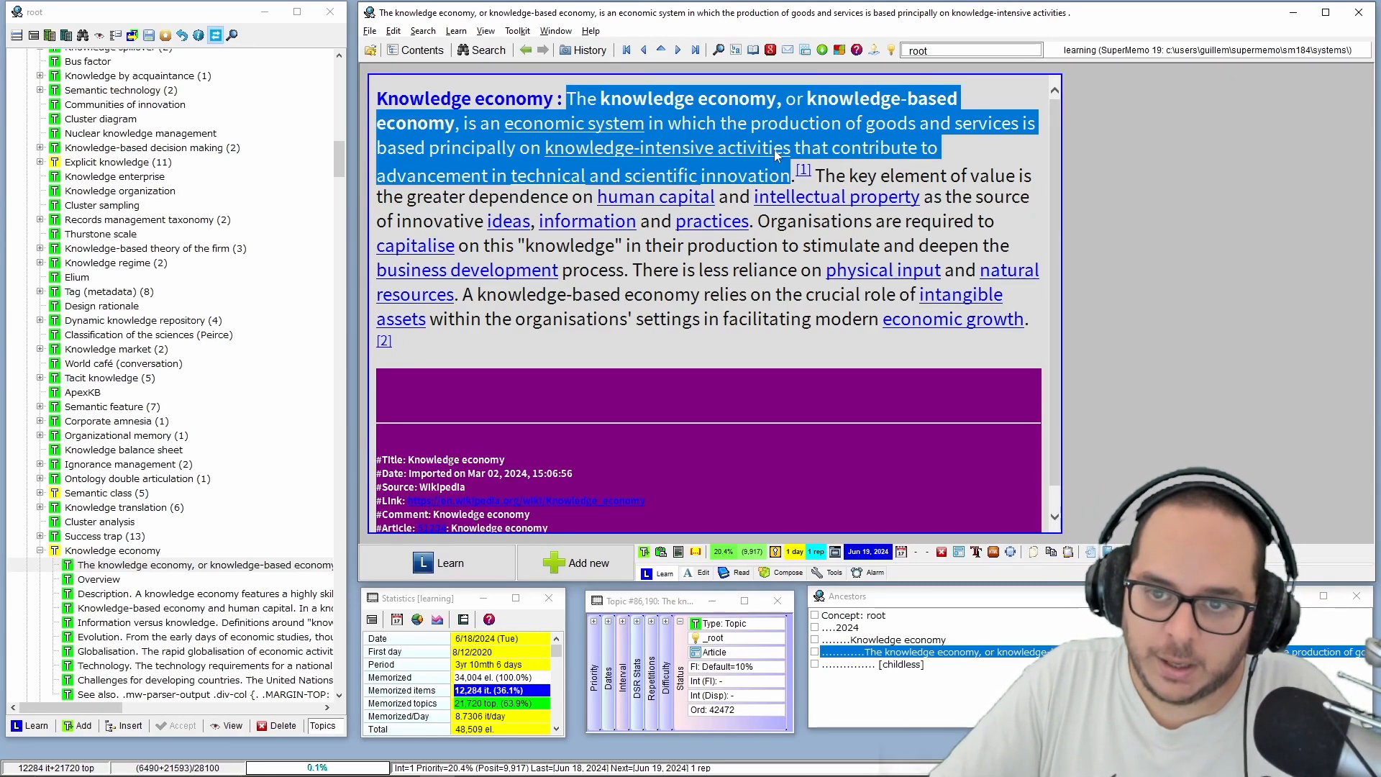
key(alt+x)
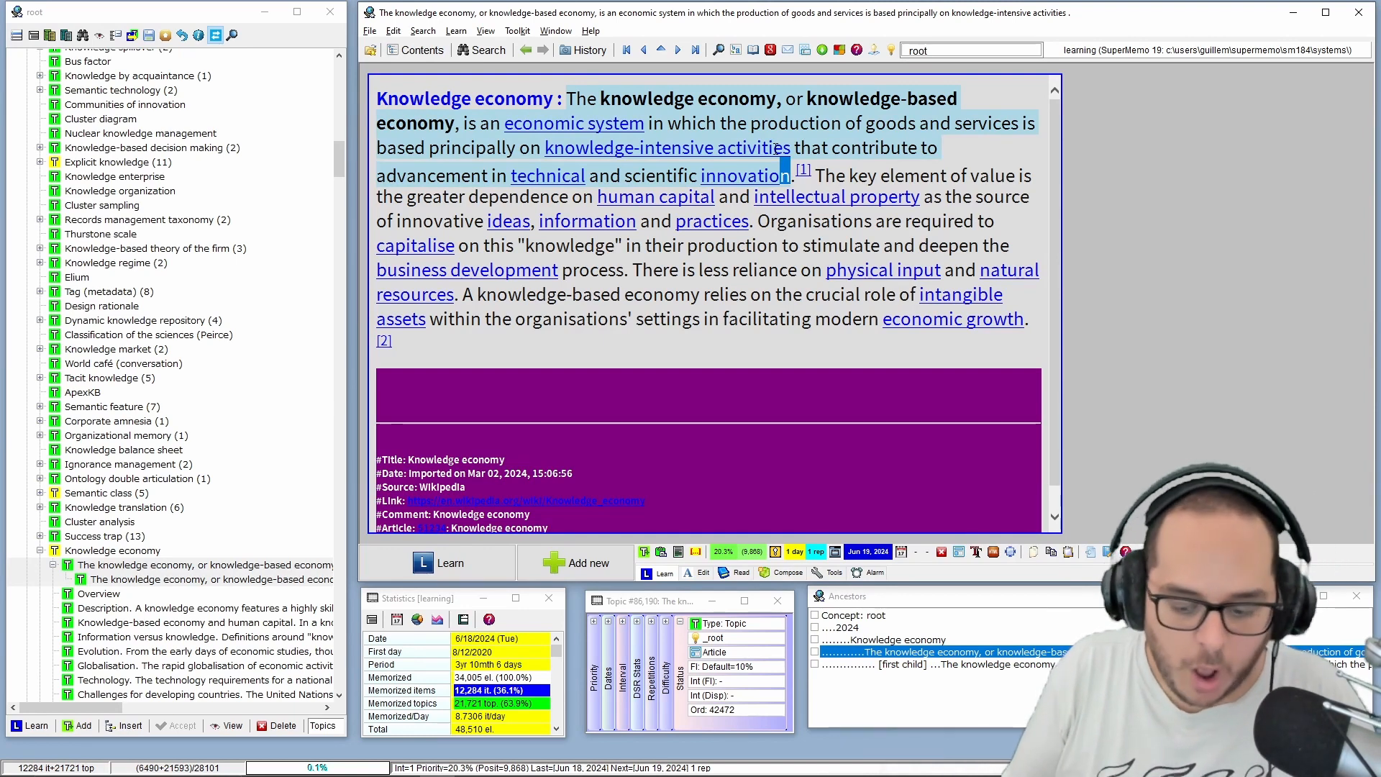
key(alt+Left)
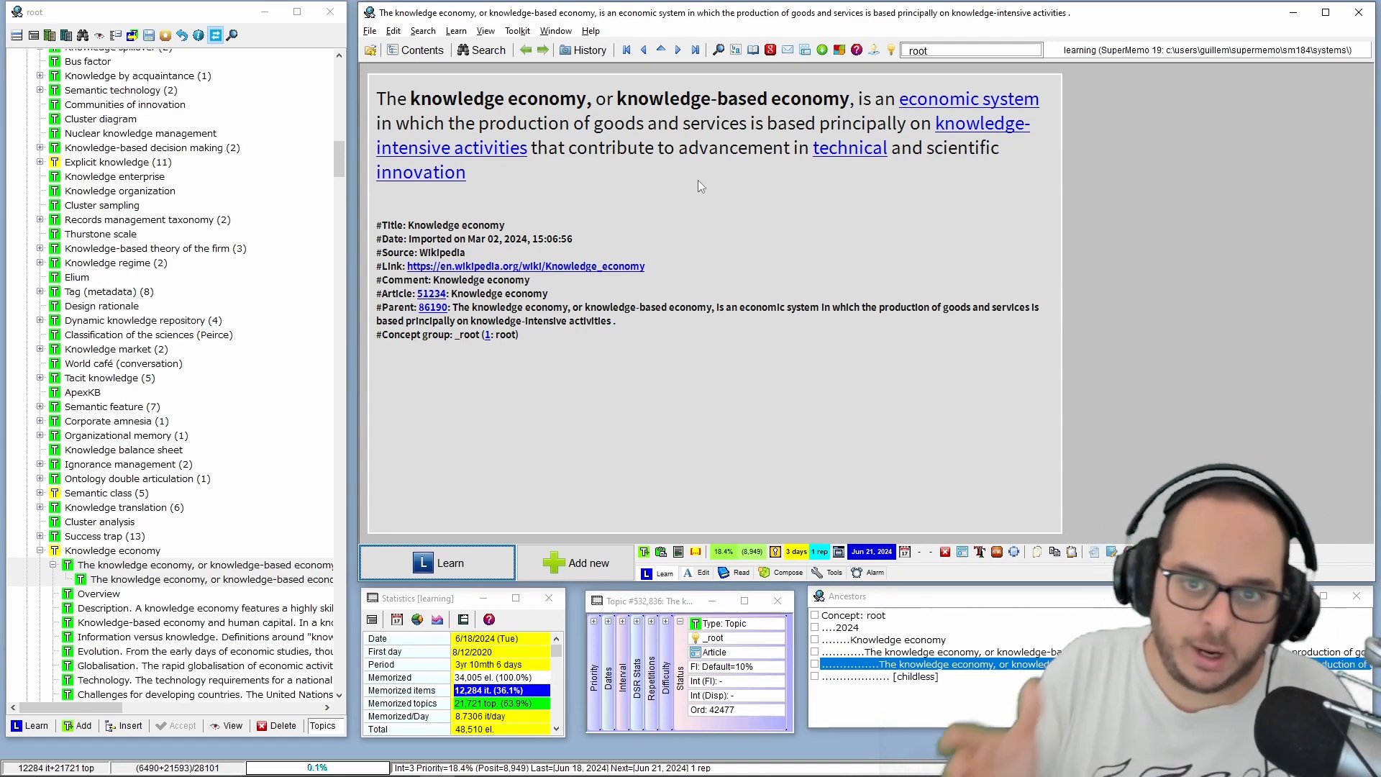
Create a cloze deletion from the words "knowledge economy, or knowledge-based economy" in the extract
key(q)
key(Right)
key(Right)
key(Right)
key(Right)
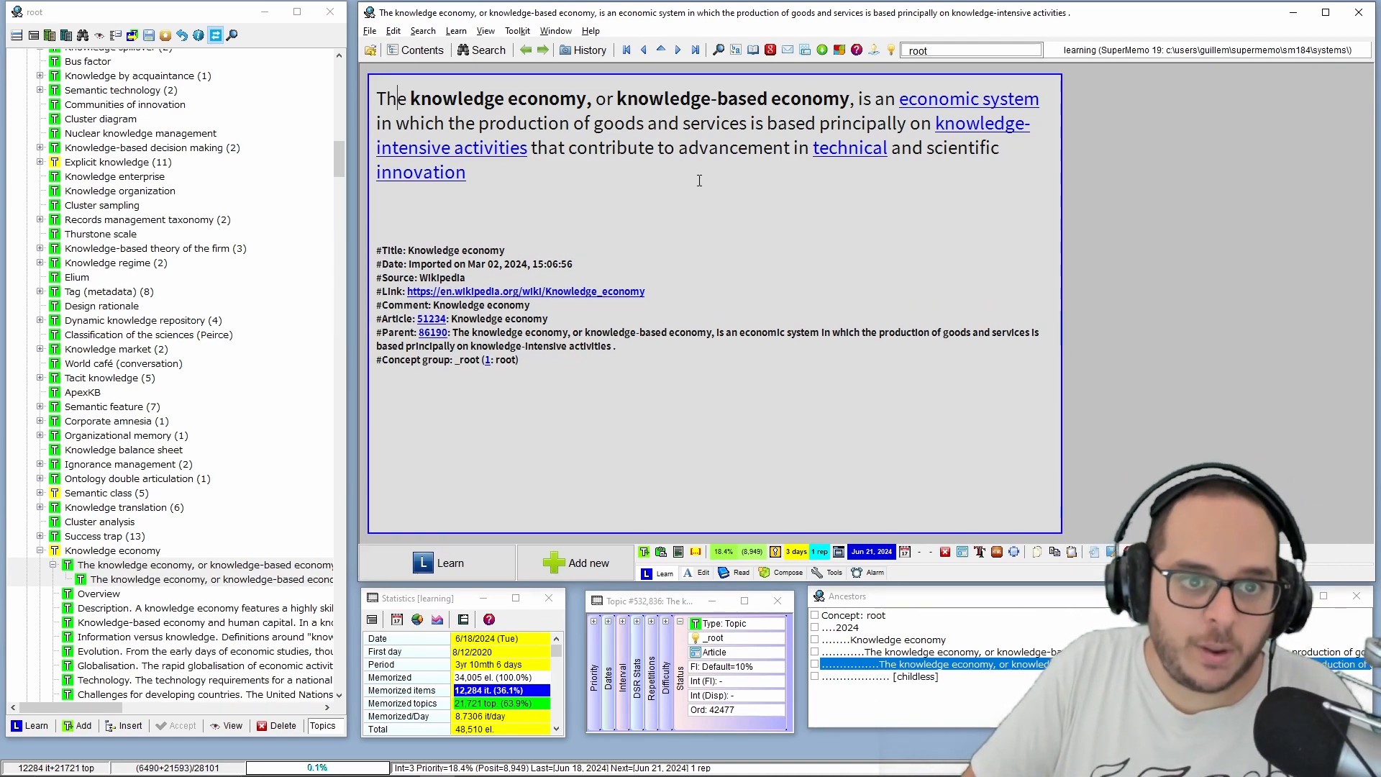
key(ctrl+shift+Right)
key(ctrl+shift+Right)
key(ctrl+shift+Right)
key(ctrl+shift+Right)
key(ctrl+shift+Right)
key(ctrl+shift+Right)
key(ctrl+shift+Right)
key(ctrl+shift+Right)
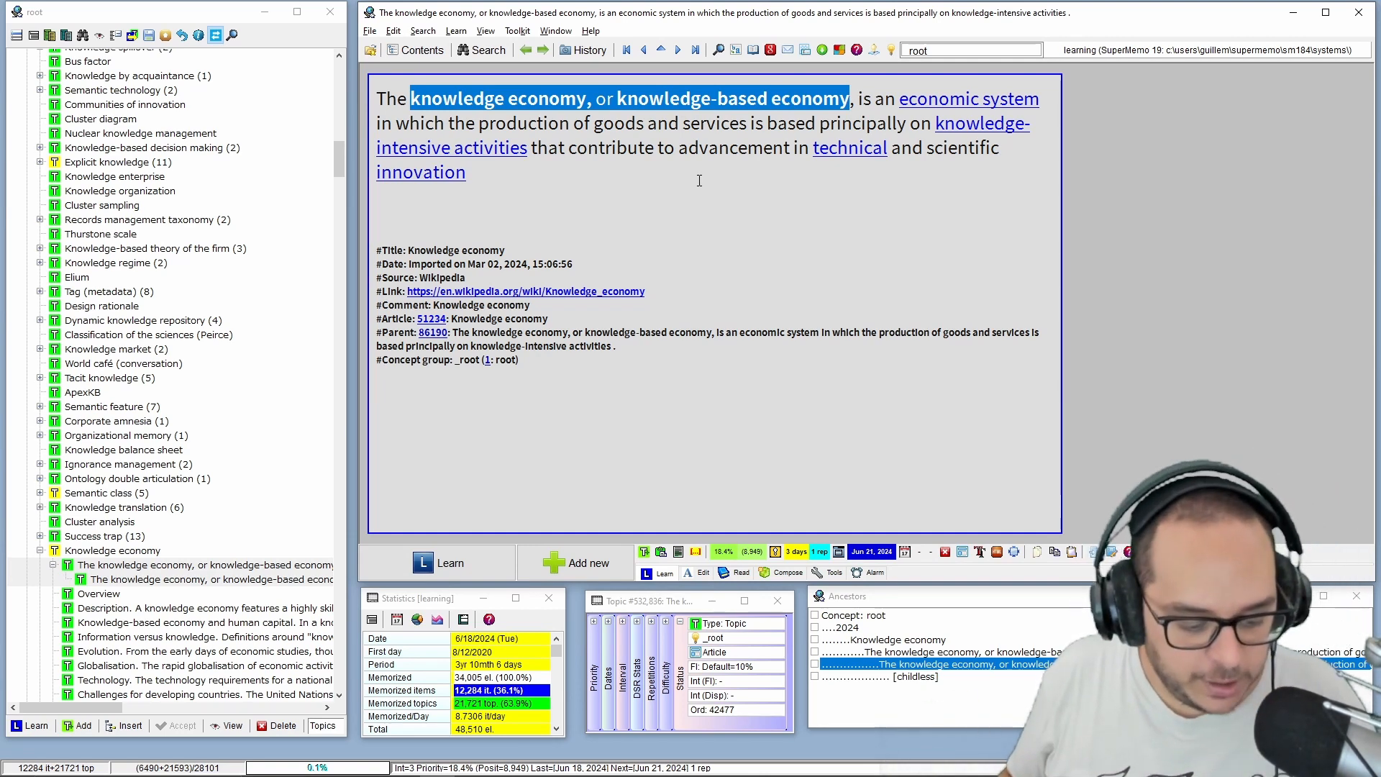
key(alt+z)
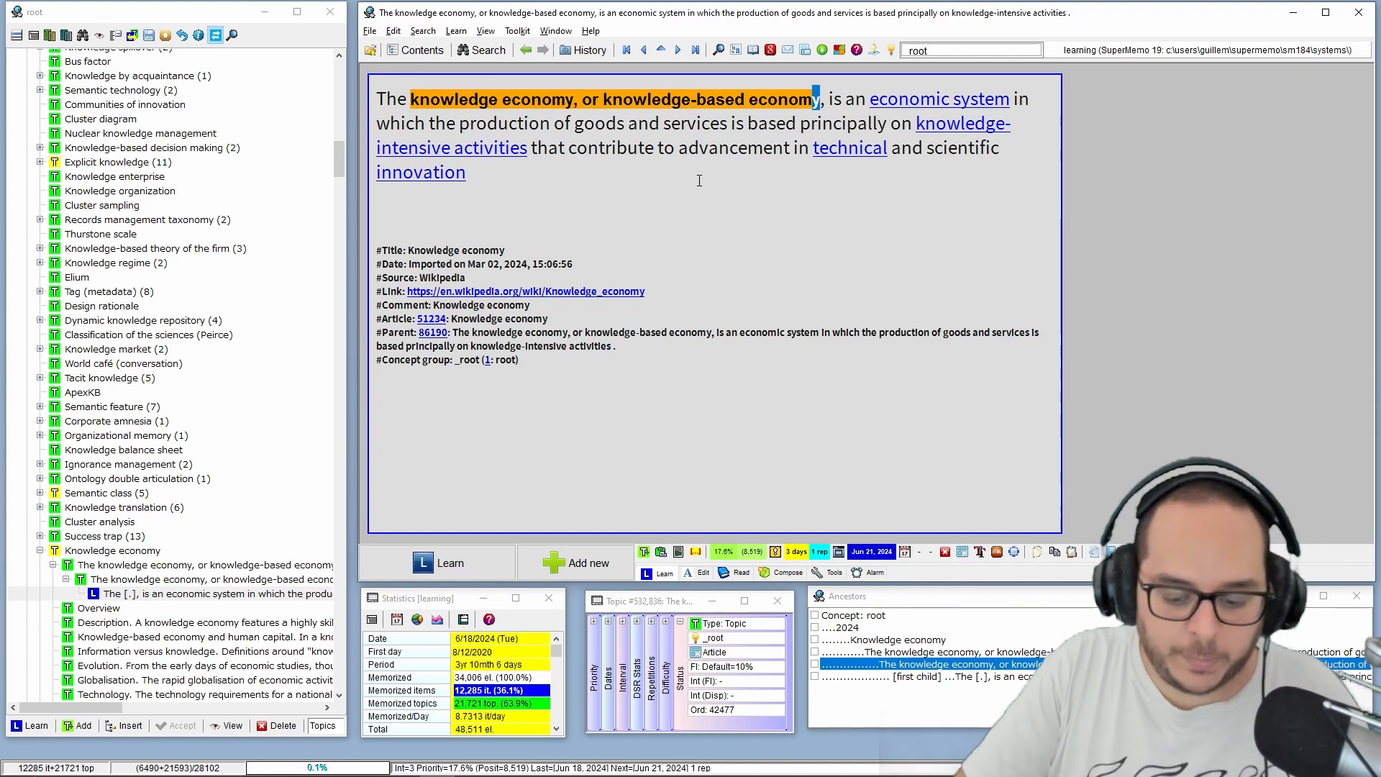
Remove the contents of the processed extract from the collection and open its cloze item
key(ctrl+shift+Return)
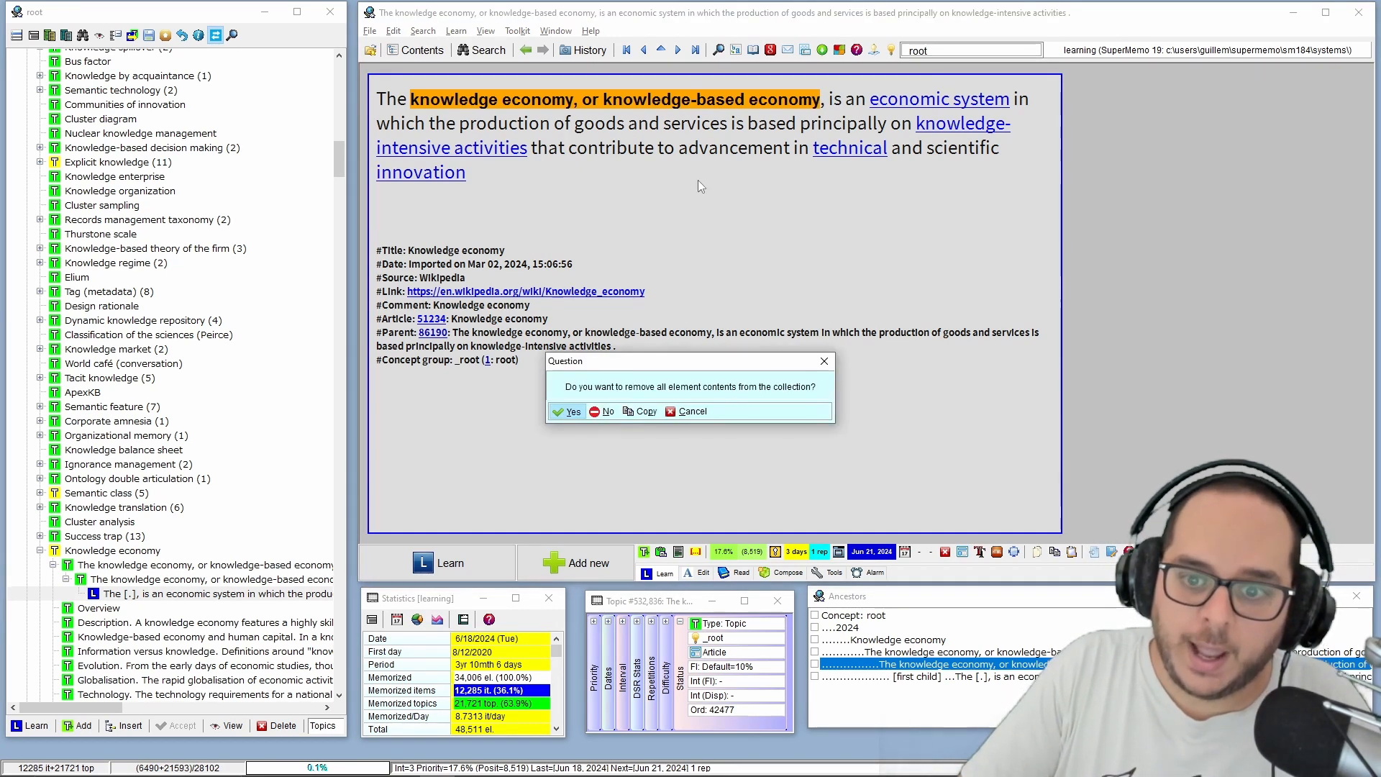
key(Return)
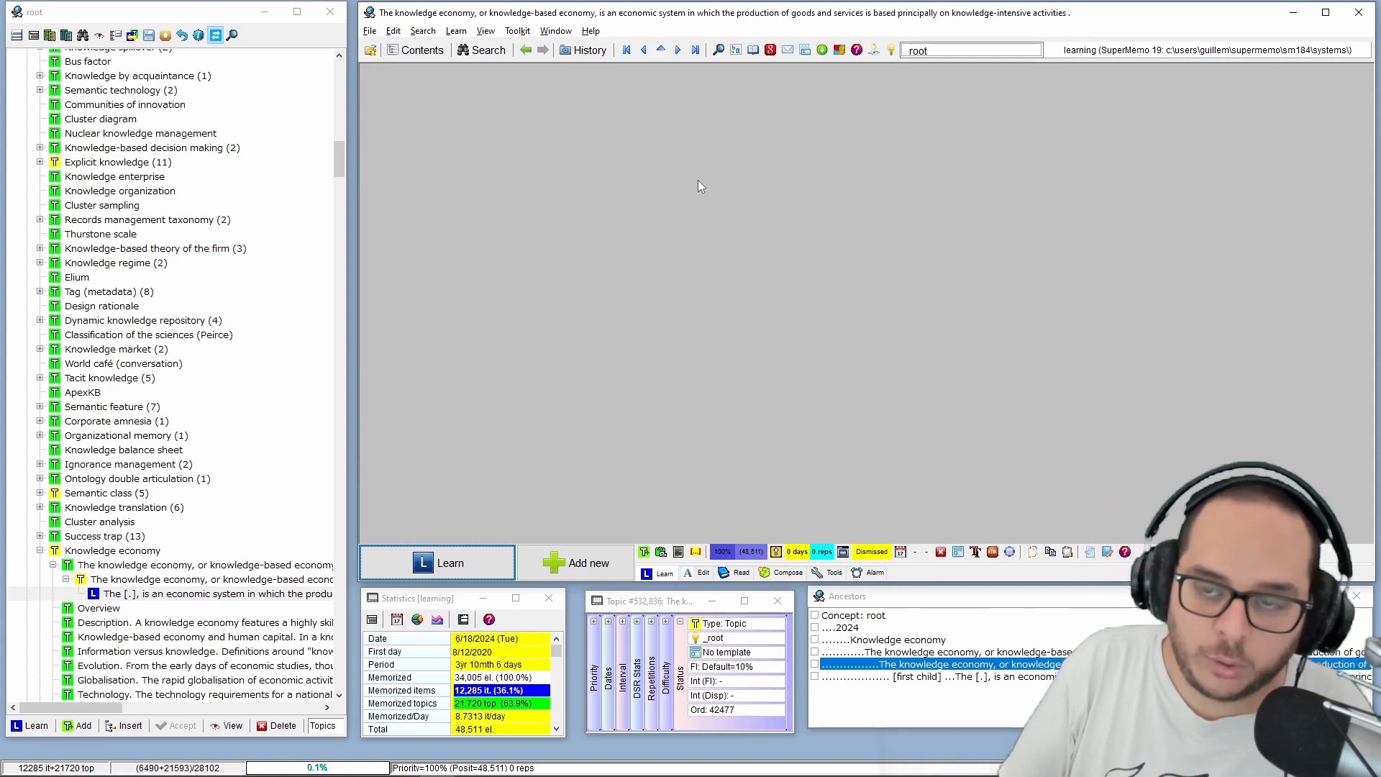
key(alt+Left)
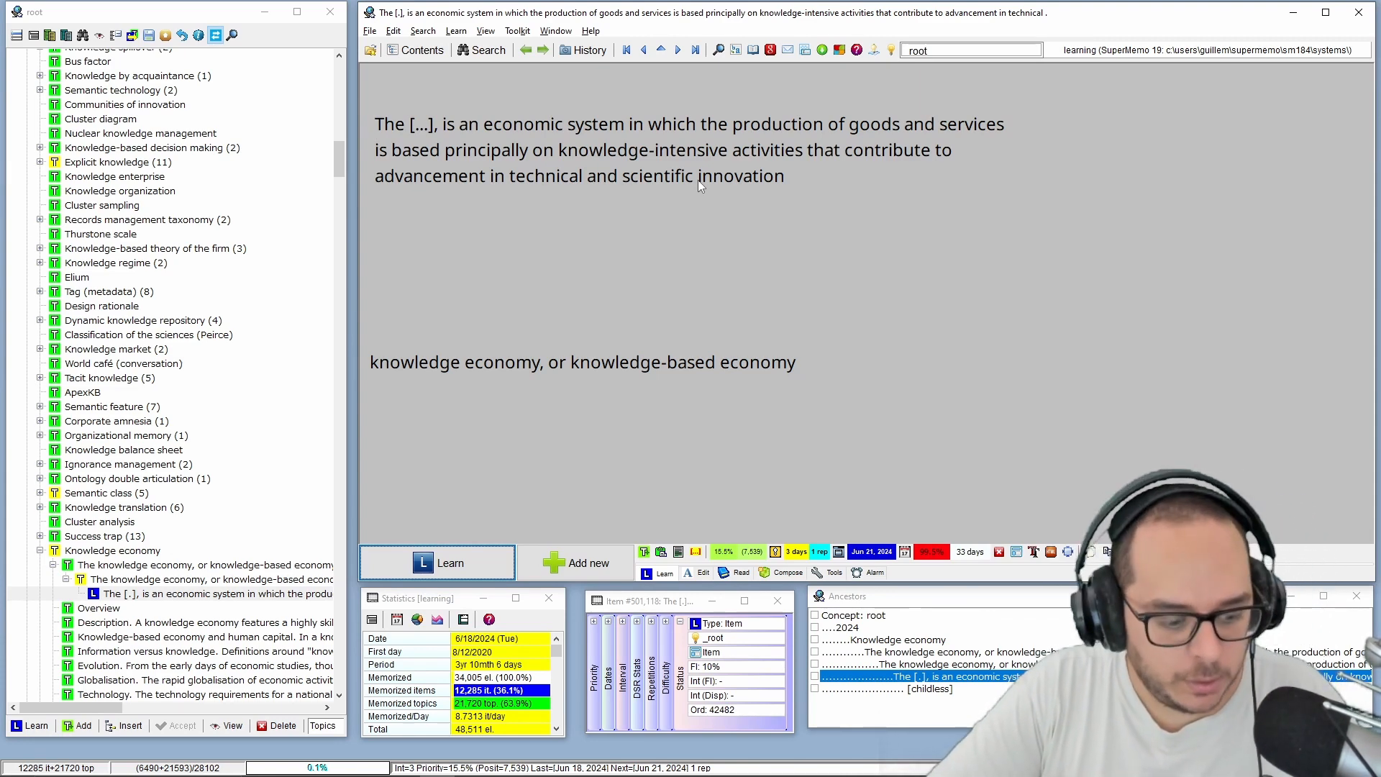
Trim the cloze item's question so that it starts at "an economic system in which the production of goods and services"
key(q)
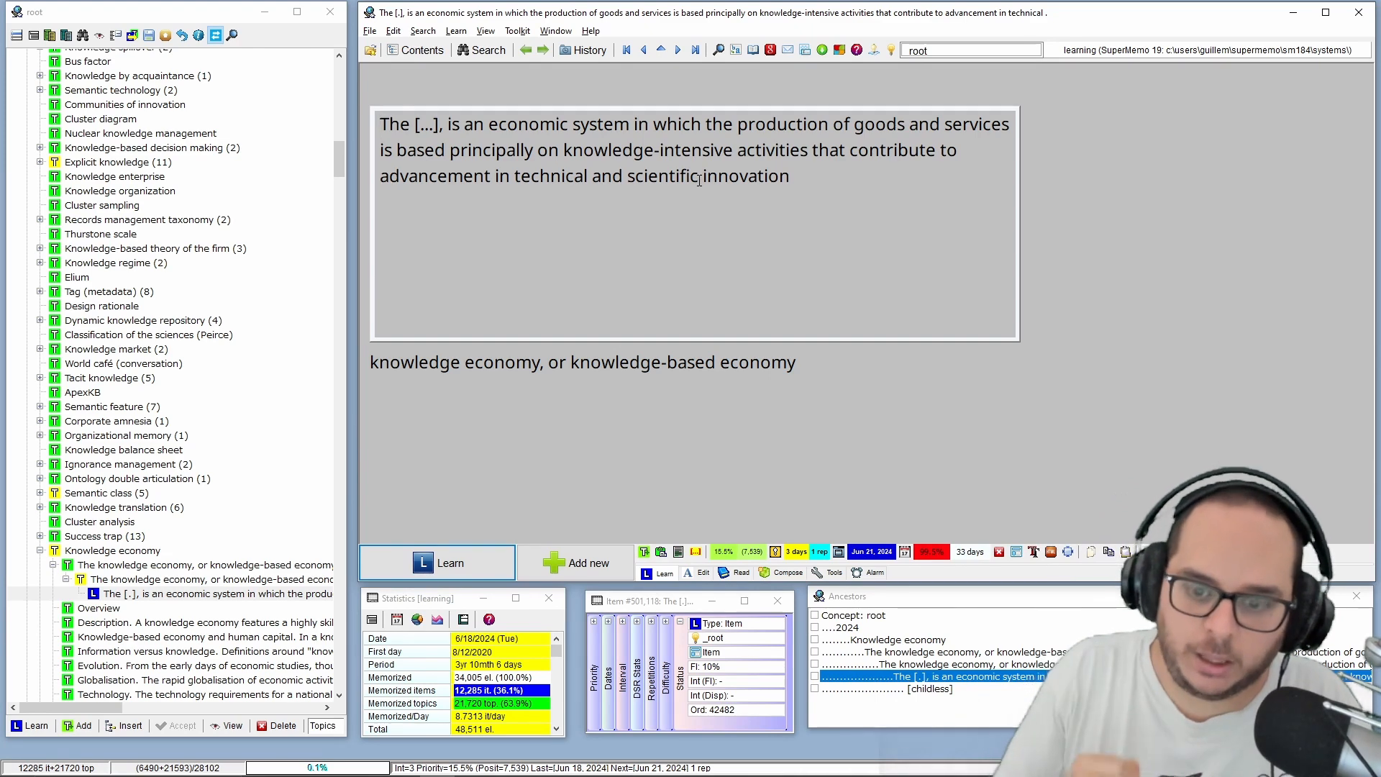
key(Delete)
key(Delete)
key(Delete)
key(Delete)
key(Delete)
key(Delete)
key(Delete)
key(Delete)
key(Delete)
key(Delete)
key(Delete)
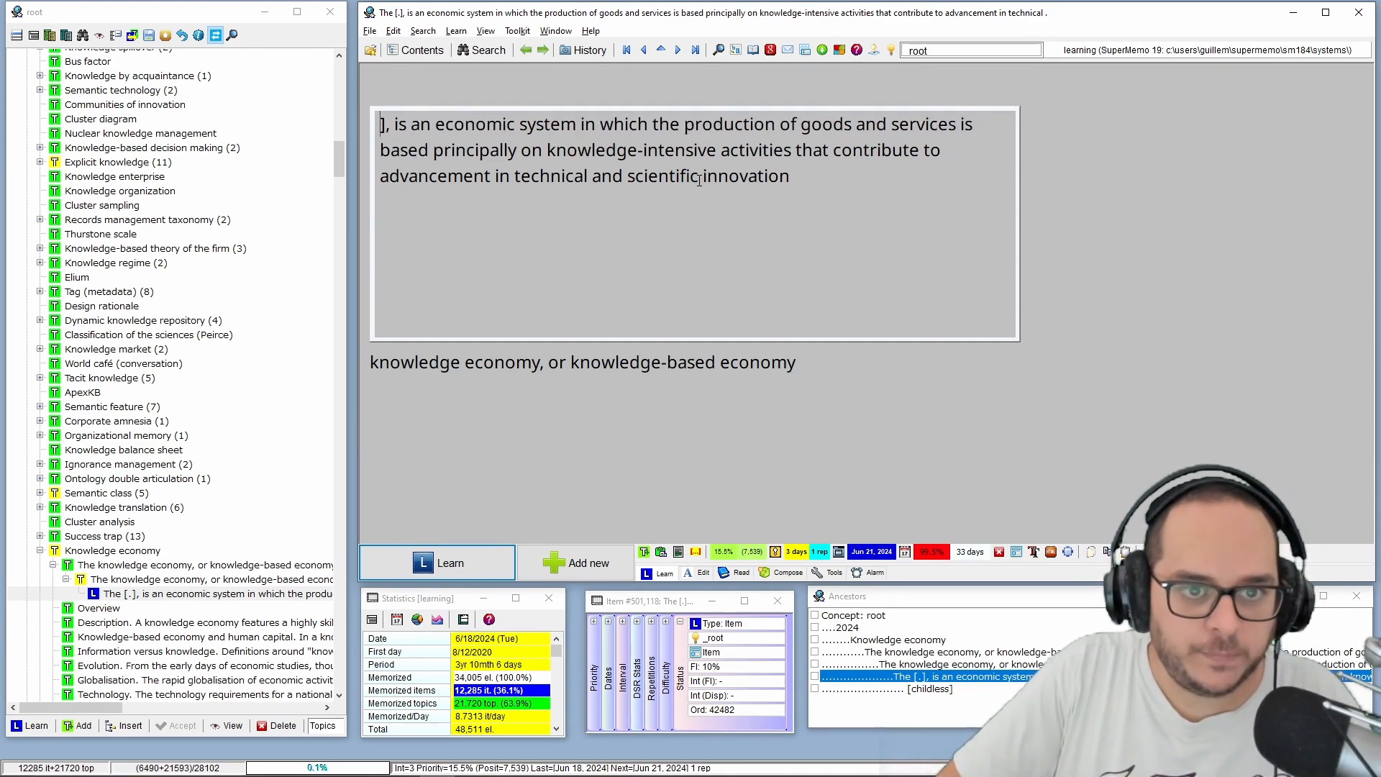
key(Delete)
key(Delete)
key(Delete)
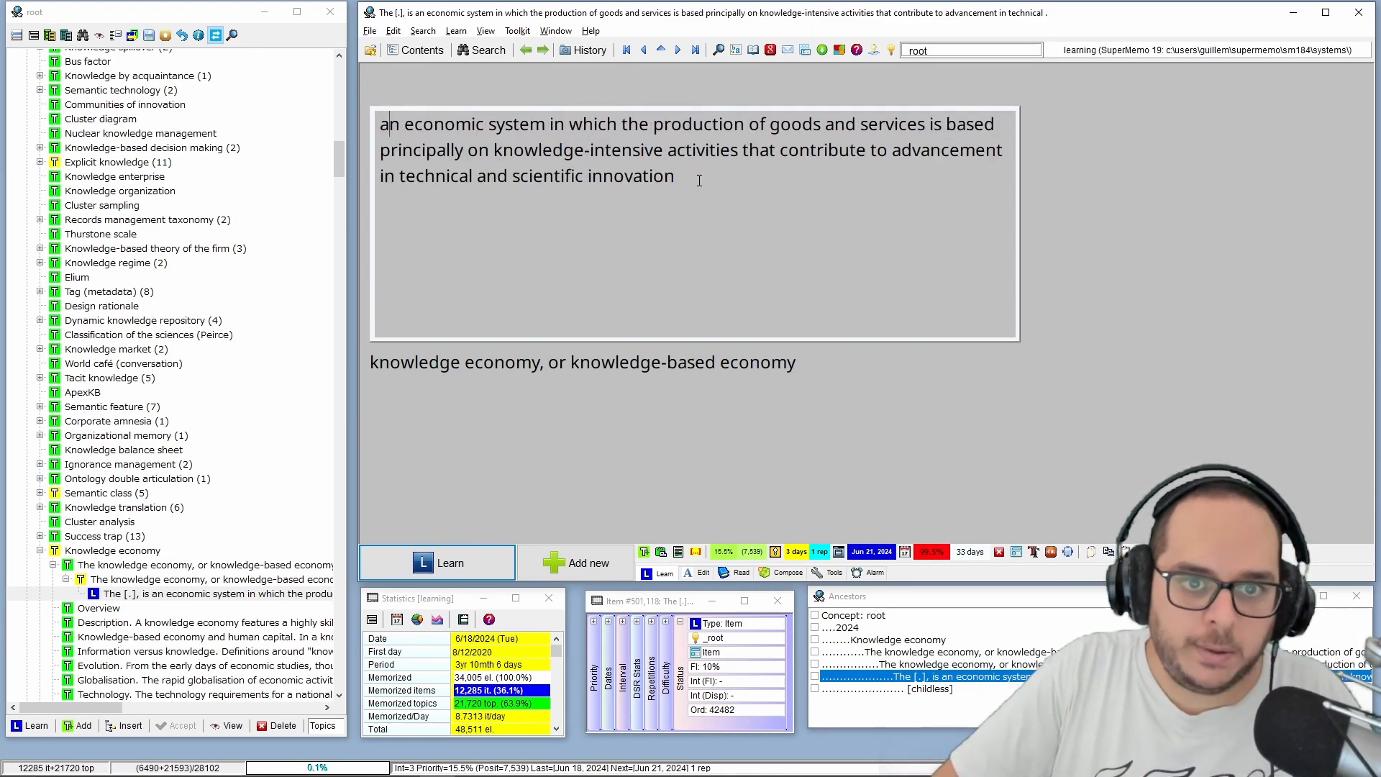
key(Right)
key(Right)
key(Right)
key(Right)
key(Right)
key(Right)
key(Right)
key(Right)
key(Right)
key(Right)
key(Right)
key(Right)
key(Right)
key(Right)
key(Right)
key(Right)
key(Right)
key(Right)
key(Right)
key(Right)
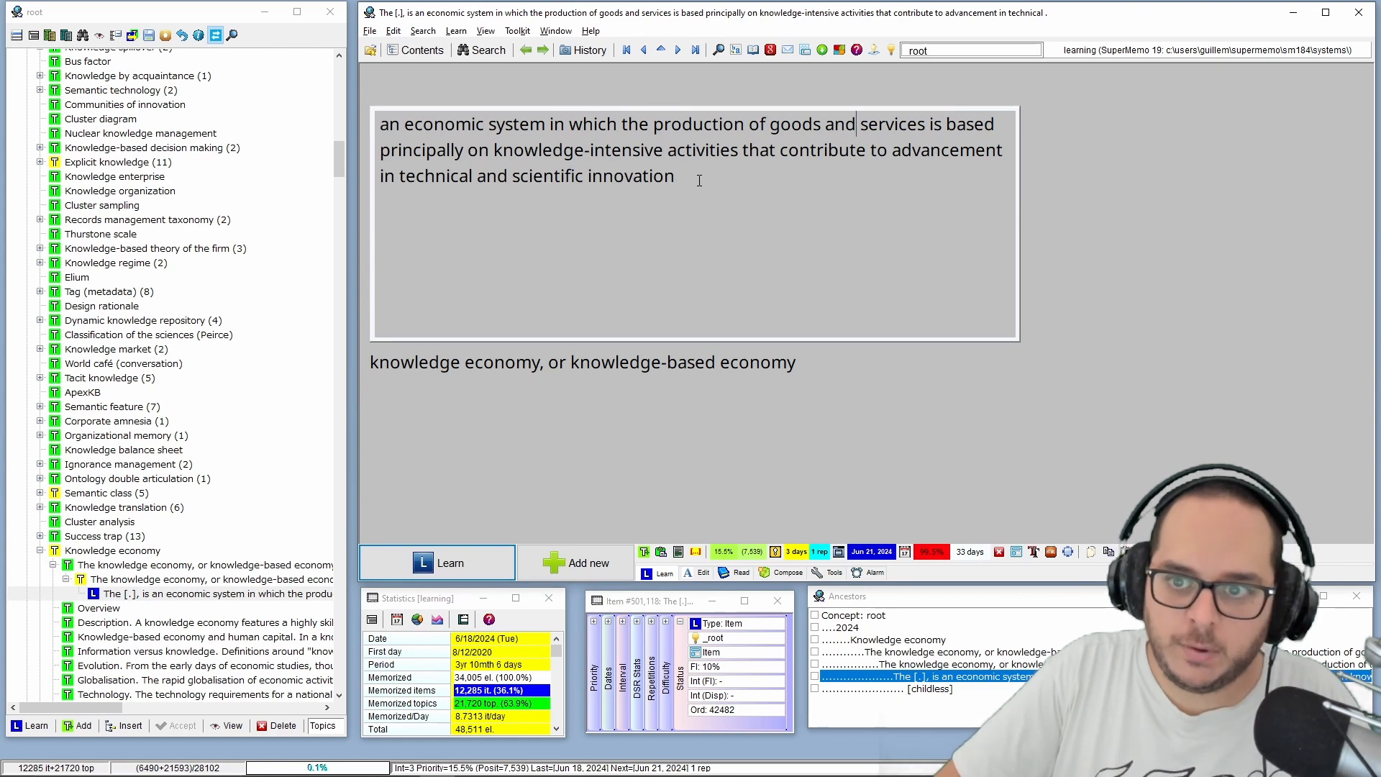
key(Right)
key(Right)
key(Right)
key(Right)
key(Right)
key(Right)
key(Right)
key(Right)
key(Right)
key(Right)
key(Right)
key(Right)
key(Right)
key(Right)
key(Right)
key(Right)
key(Right)
key(Right)
key(Right)
key(Right)
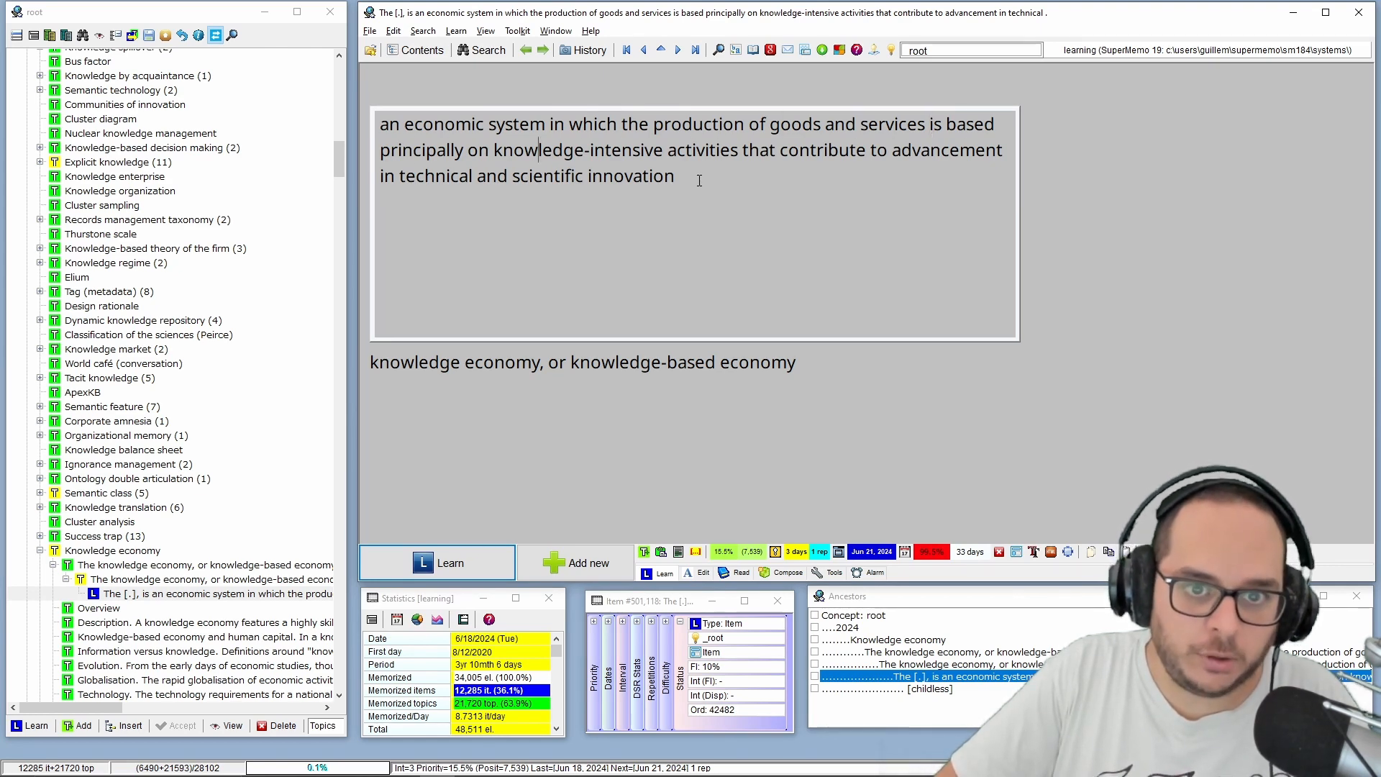
key(Right)
key(Right)
key(Right)
key(Right)
key(Right)
key(Right)
key(Right)
key(Right)
key(Right)
key(Right)
key(Right)
key(Right)
key(Right)
key(Right)
key(Right)
key(Right)
key(Right)
key(Right)
key(Right)
key(Right)
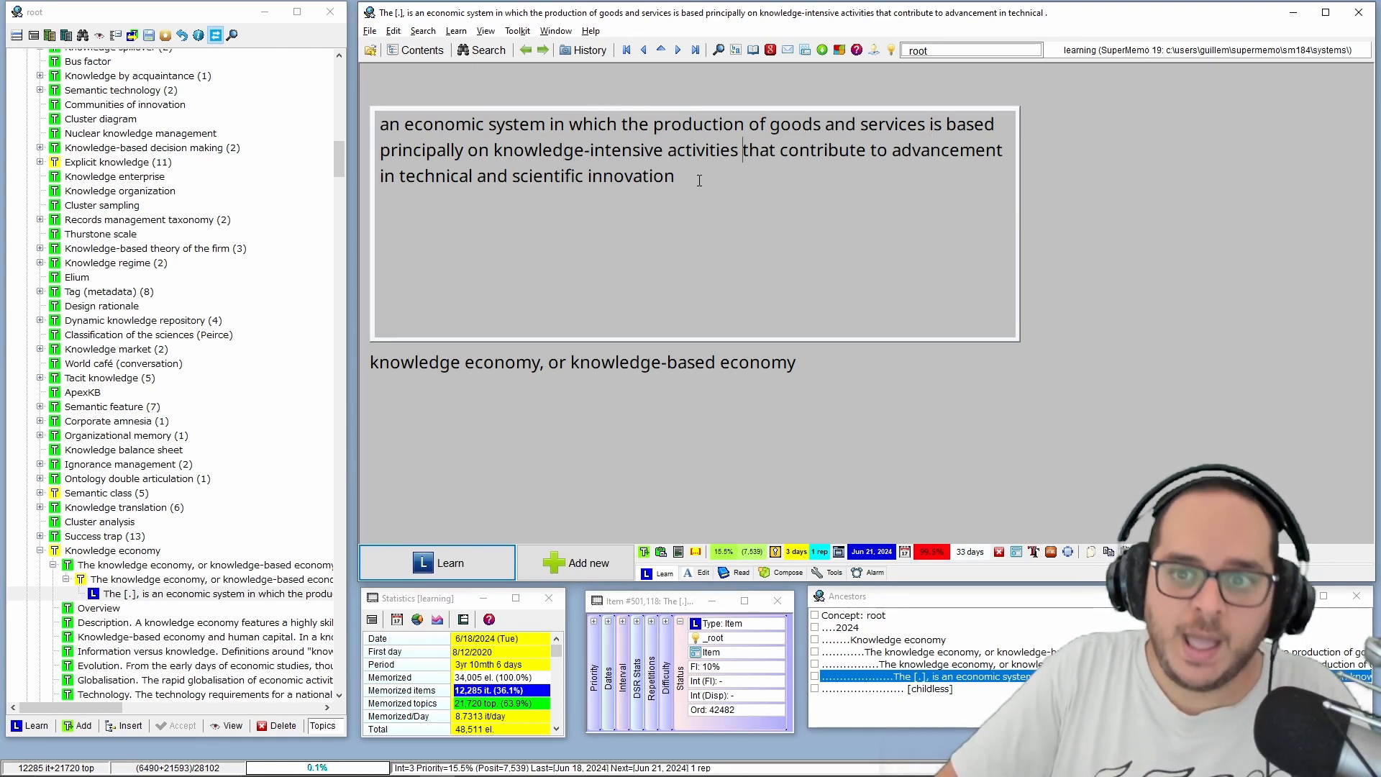
key(Right)
key(Right)
key(Right)
key(Right)
key(Right)
key(Right)
key(Right)
key(Right)
key(Right)
key(Right)
key(Right)
key(Right)
key(Right)
key(Right)
key(Right)
key(Right)
key(Right)
key(Right)
key(Right)
key(Right)
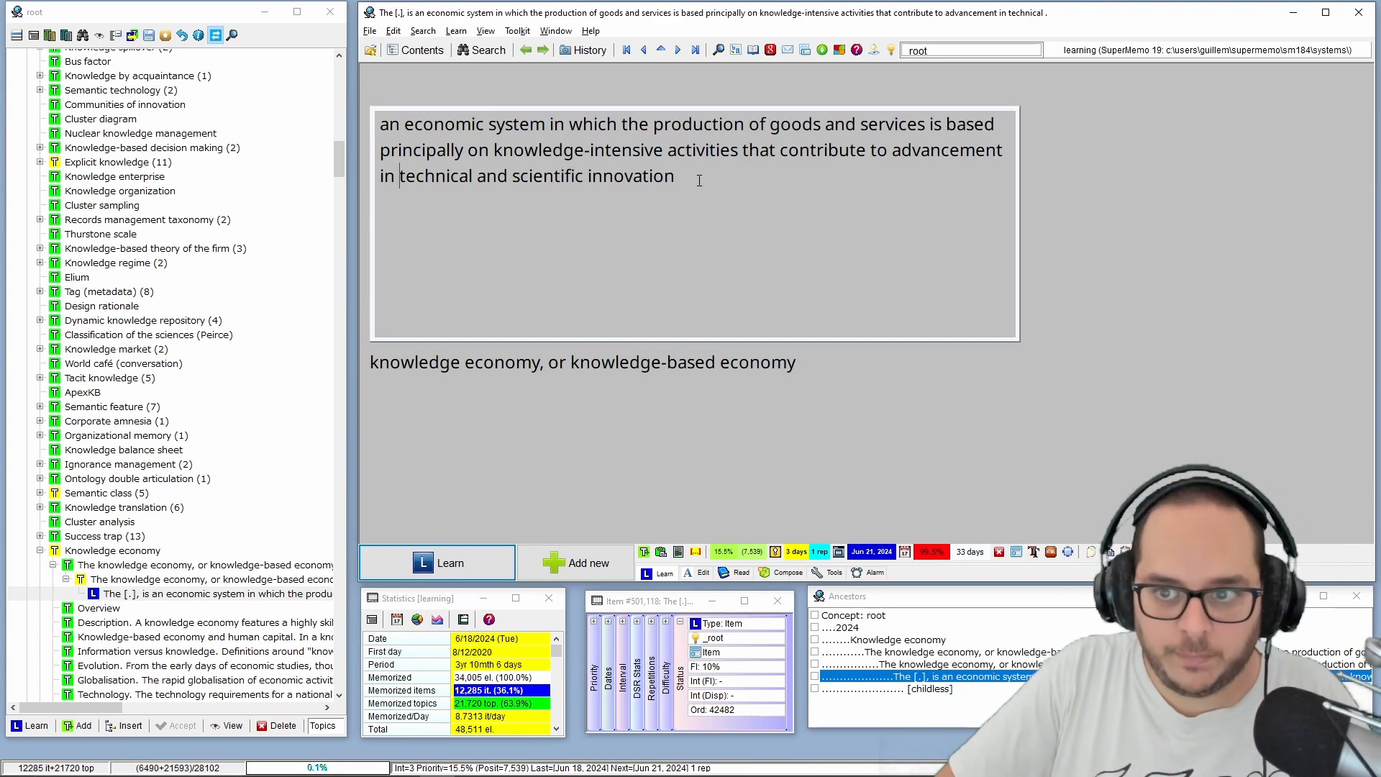
key(Right)
key(Right)
key(Right)
key(Right)
key(Right)
key(Right)
key(Right)
key(Right)
key(Right)
key(Right)
key(Right)
key(Right)
key(Right)
key(Right)
key(Right)
key(Right)
key(Right)
key(Right)
key(Right)
key(Right)
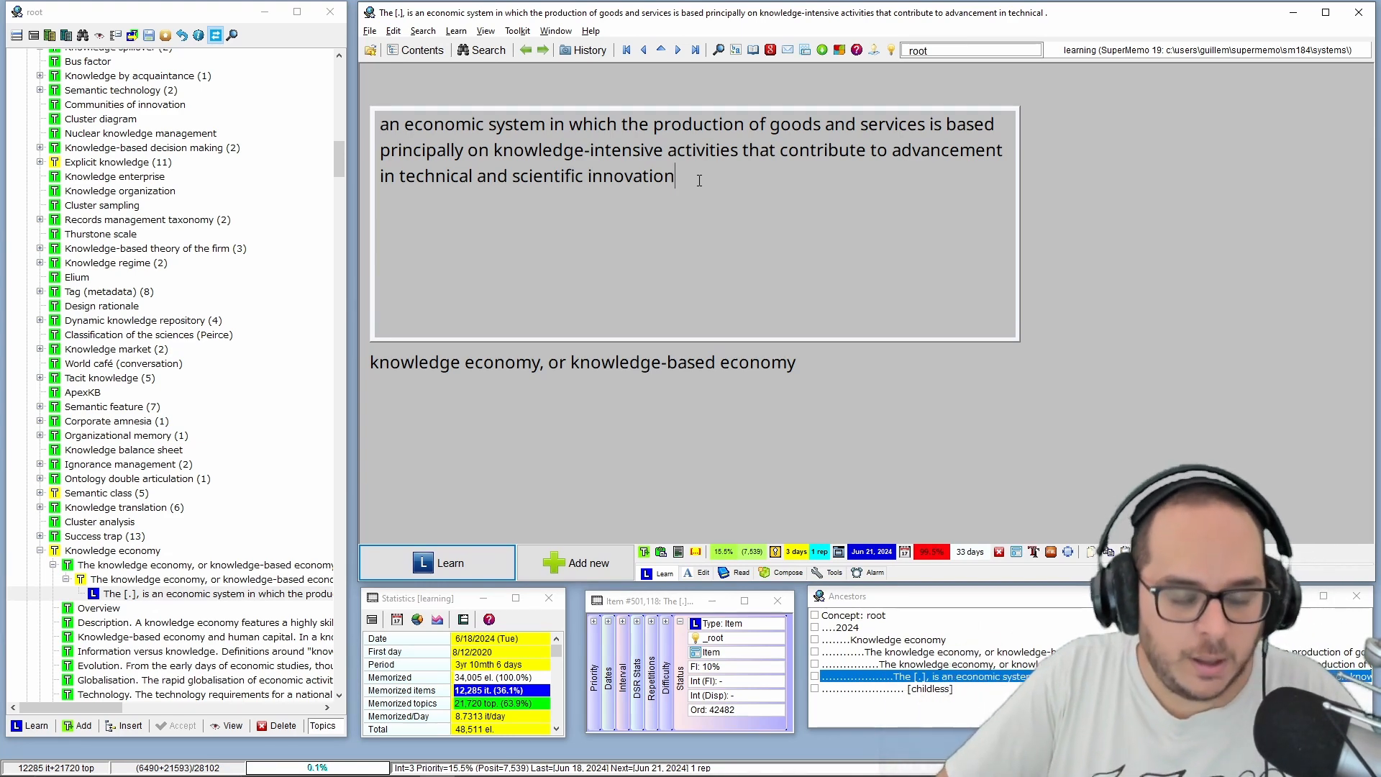
Reword the cloze item's answer as "knowledge economy / knowledge-based economy" and finish editing
key(Escape)
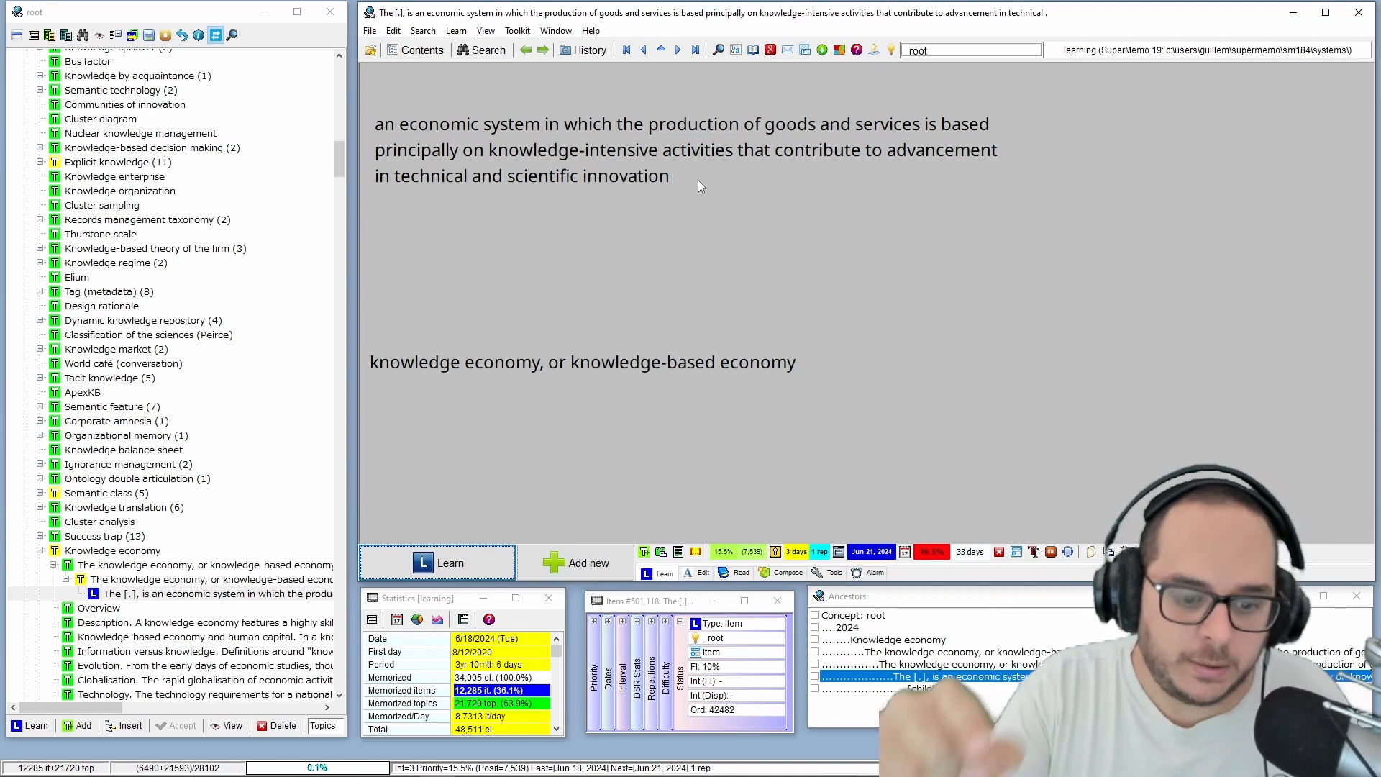
key(a)
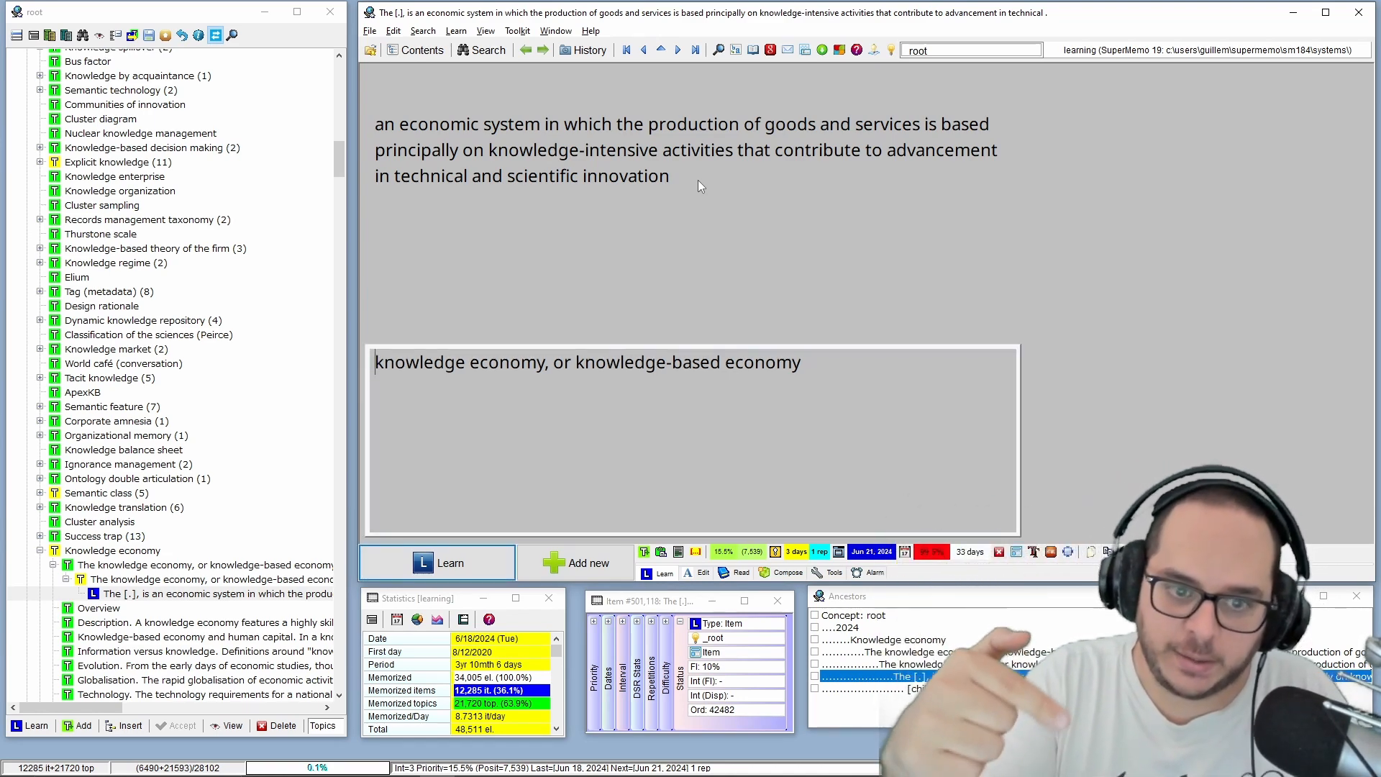
key(Right)
key(ctrl+Right)
key(ctrl+Right)
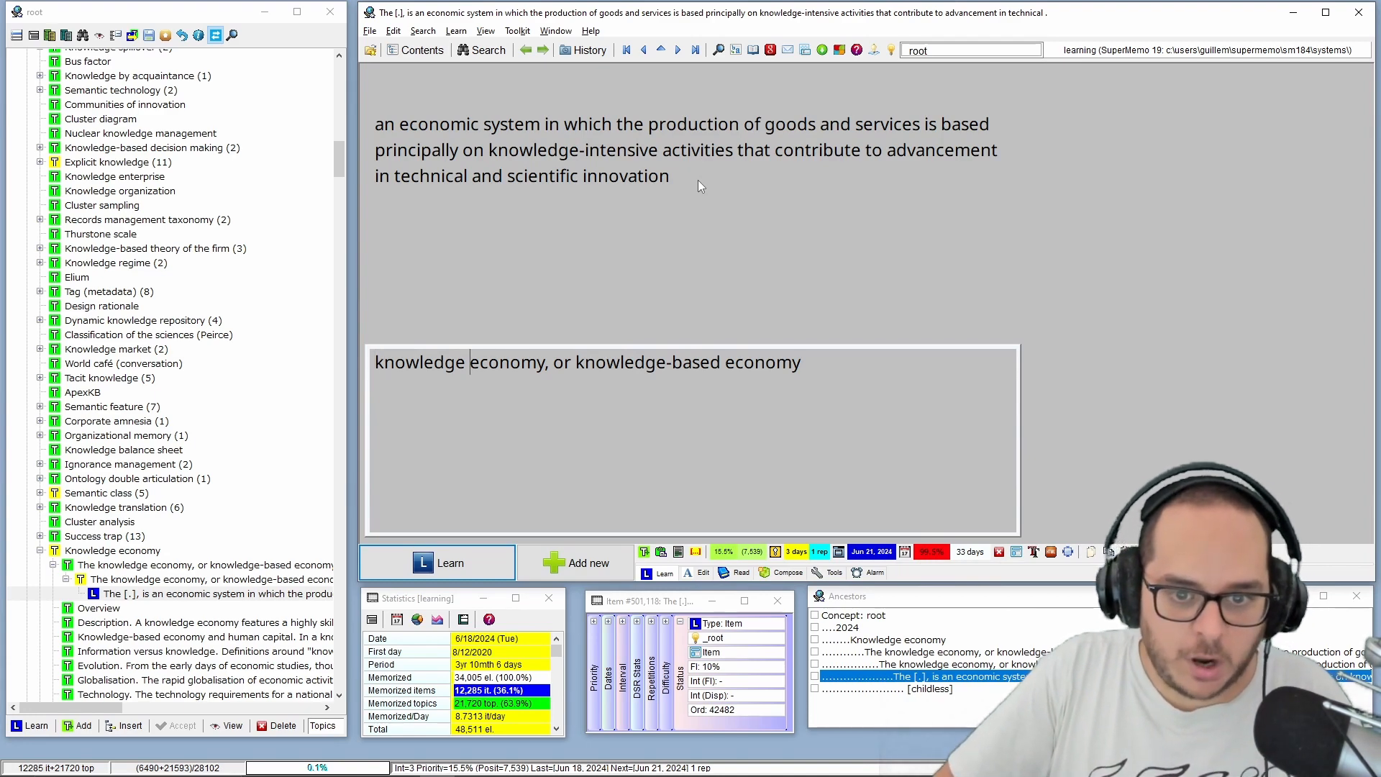
key(Left)
key(BackSpace)
key(Delete)
key(Delete)
key(Delete)
key(Delete)
text(/)
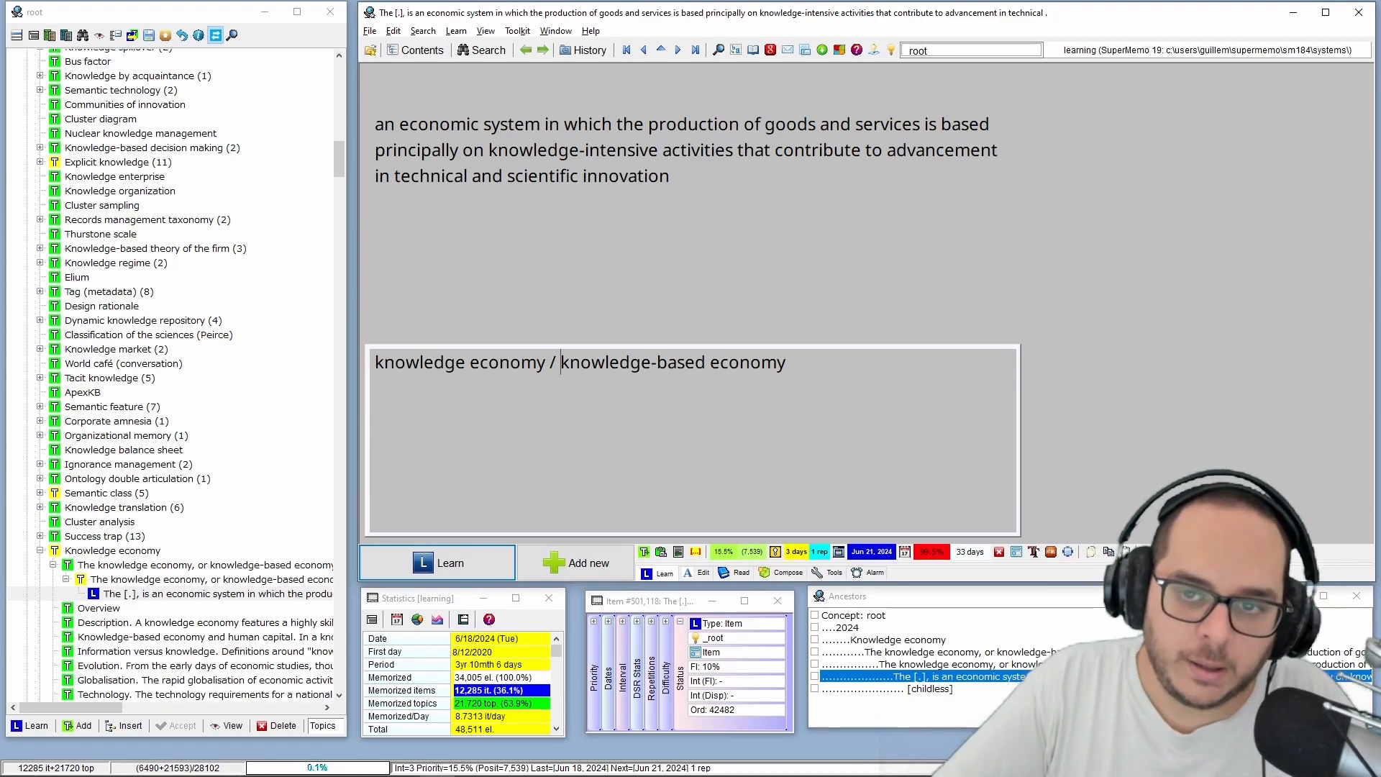
key(Escape)
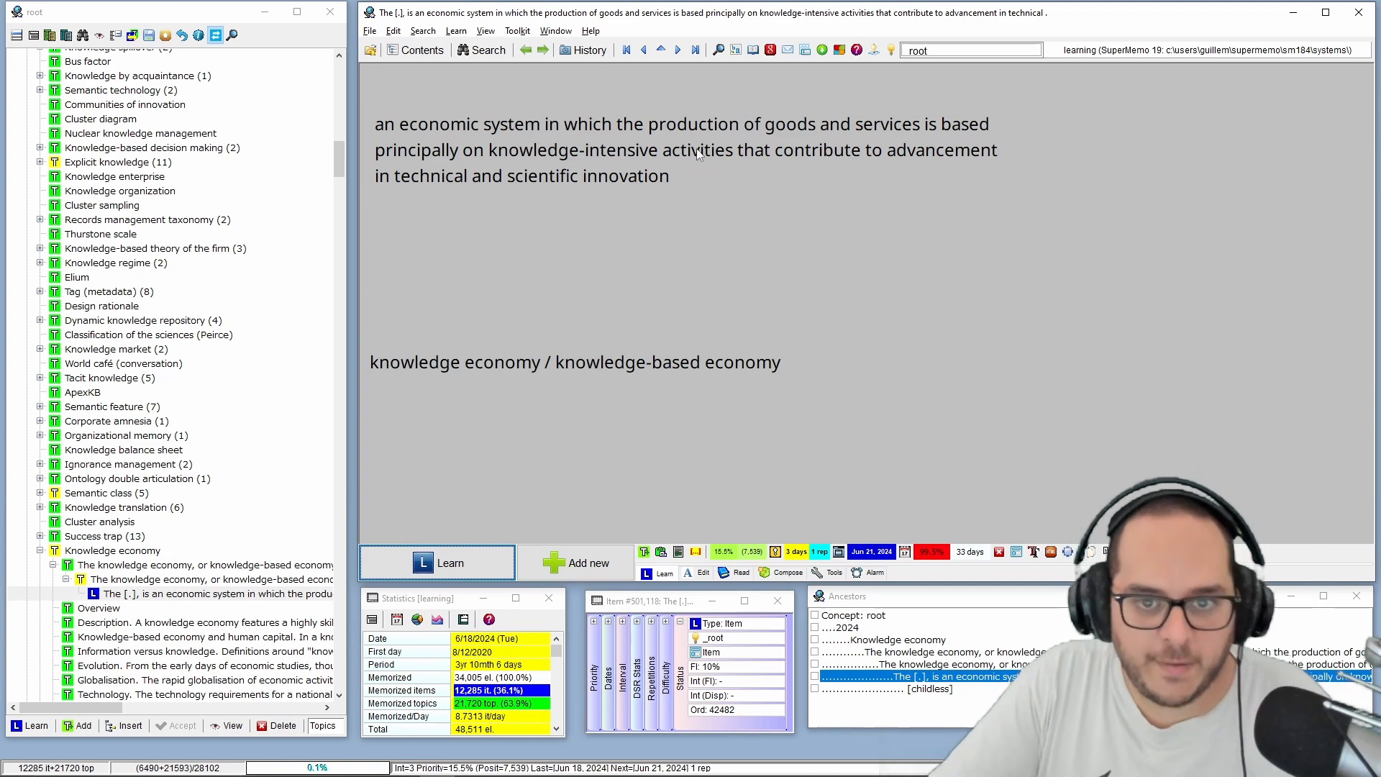
click(480, 180)
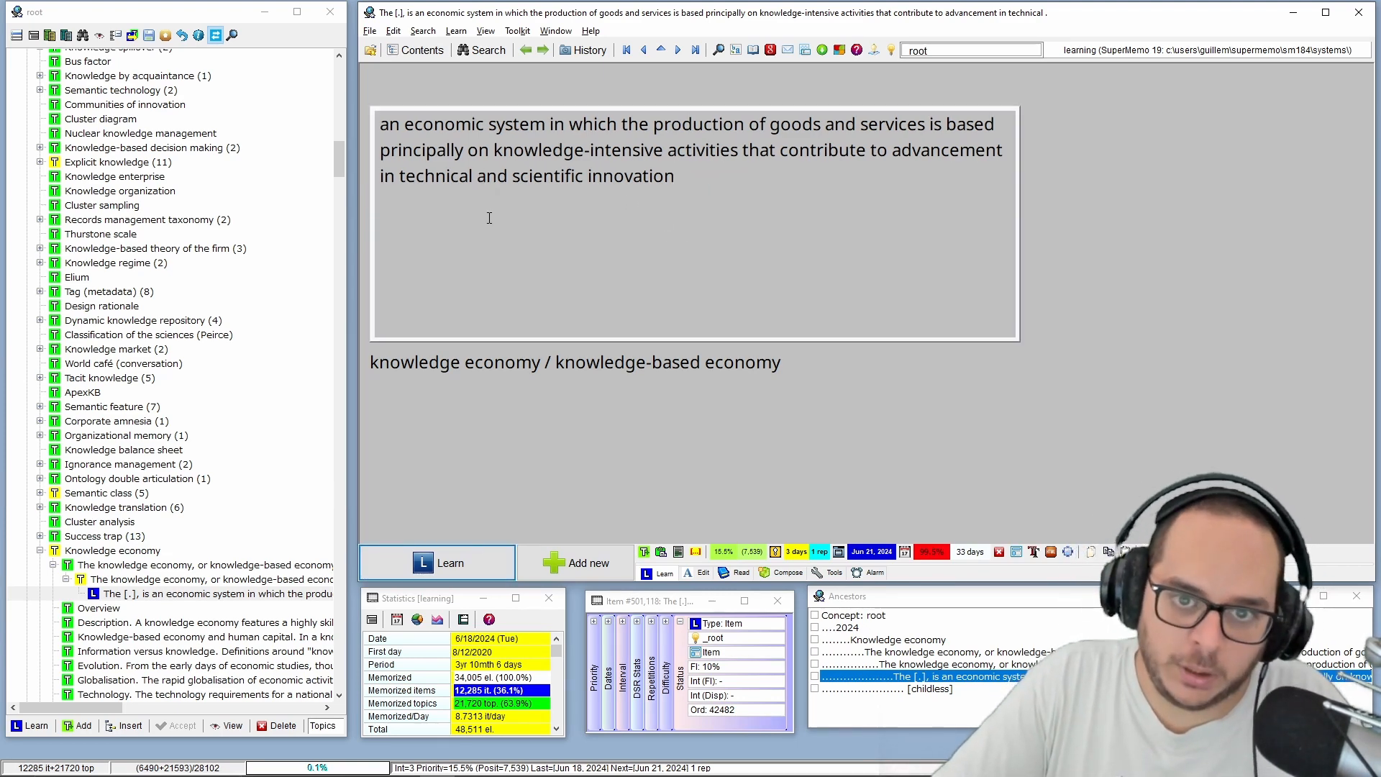
key(Escape)
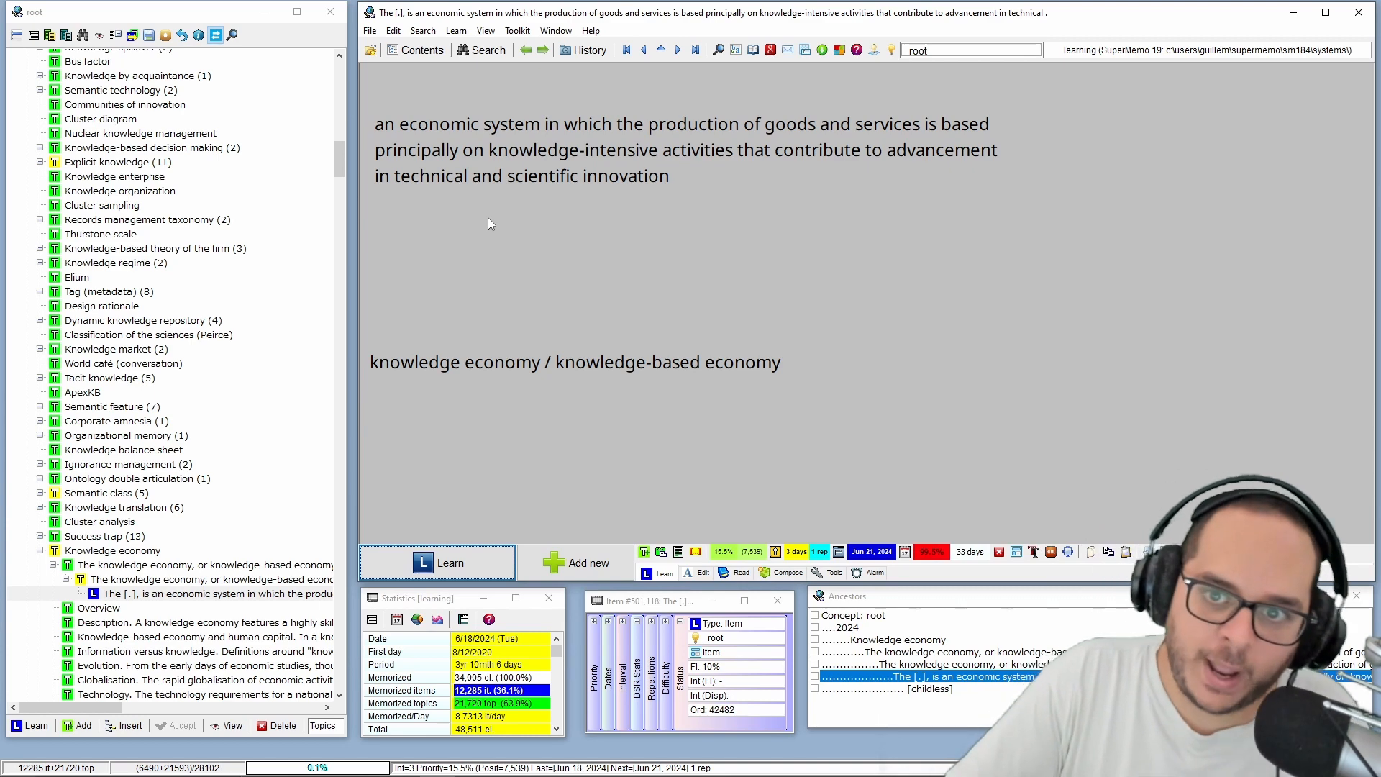
Start learning, reveal the answer to the question about senescent cells, and cancel the repetition without grading it
key(Return)
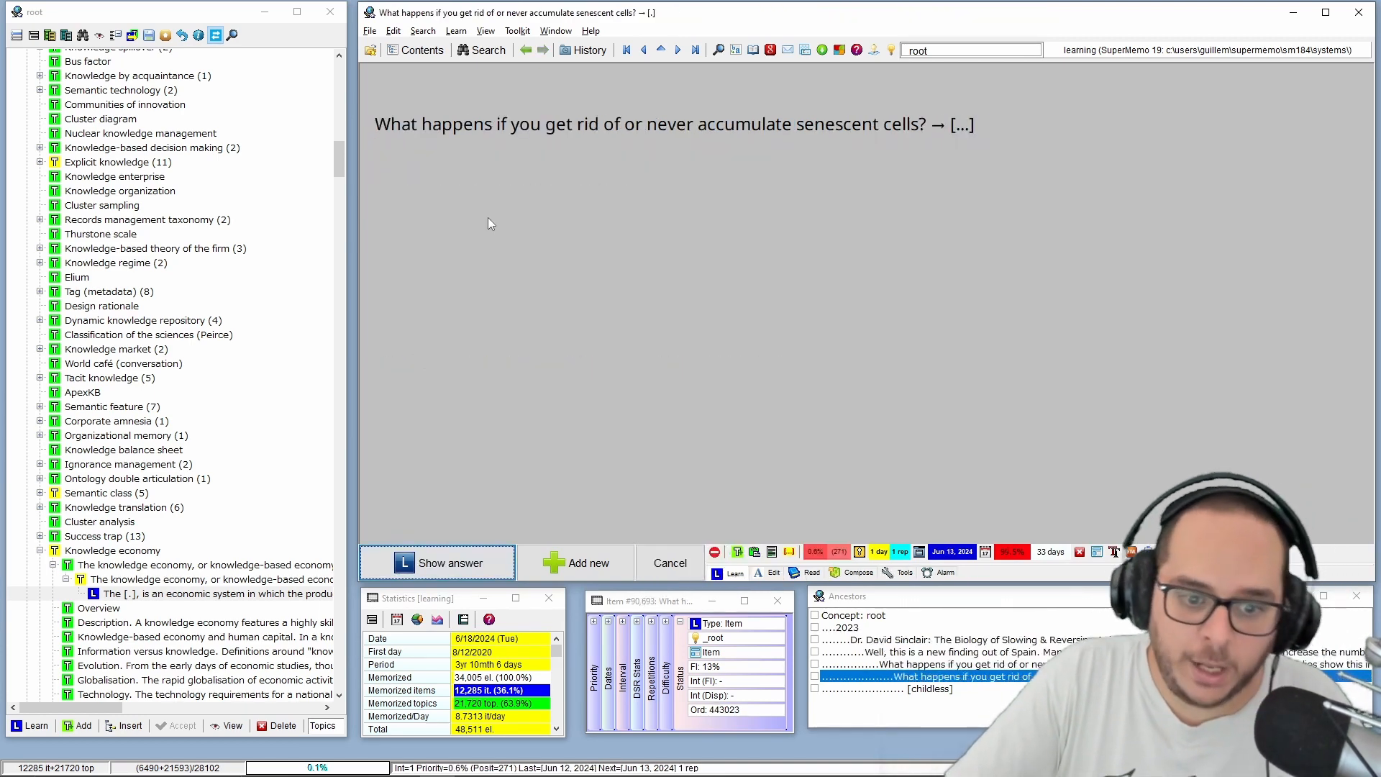
click(454, 565)
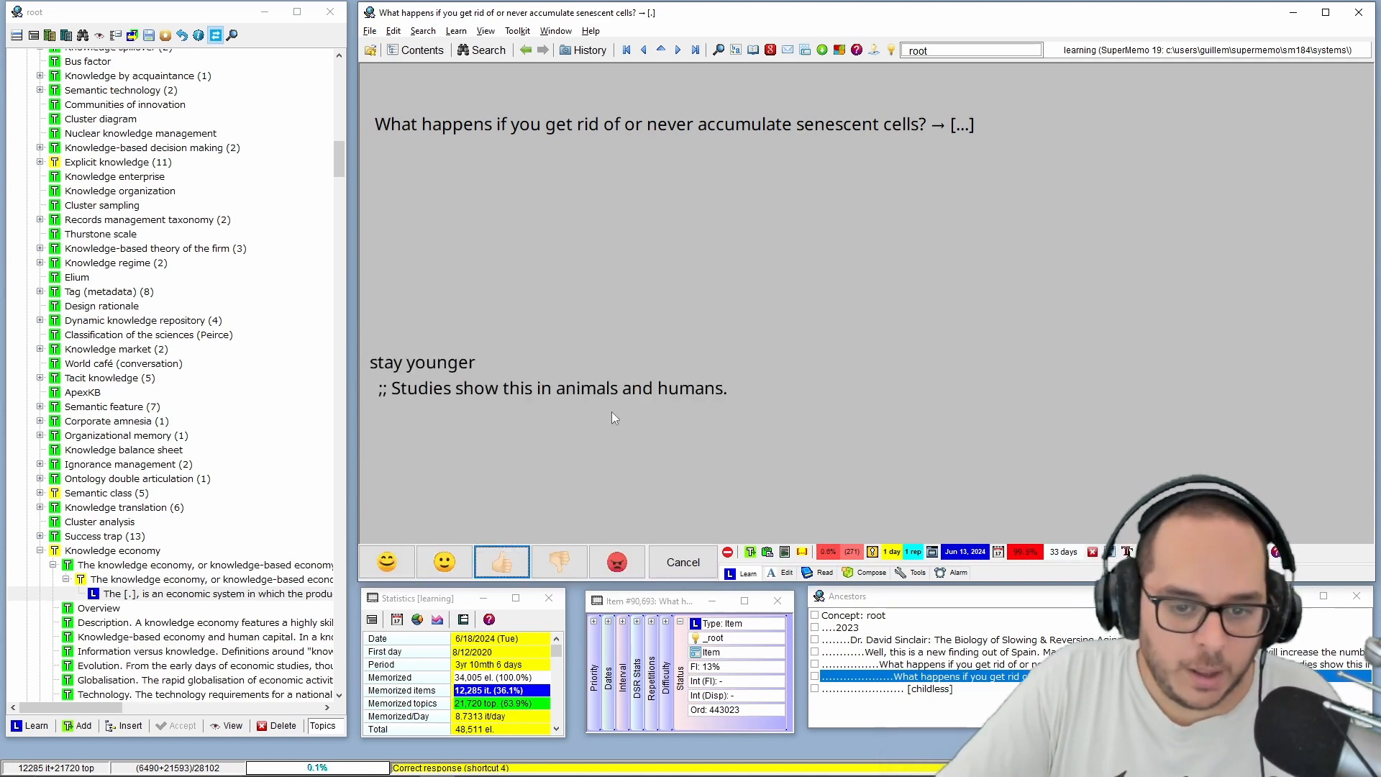
click(695, 567)
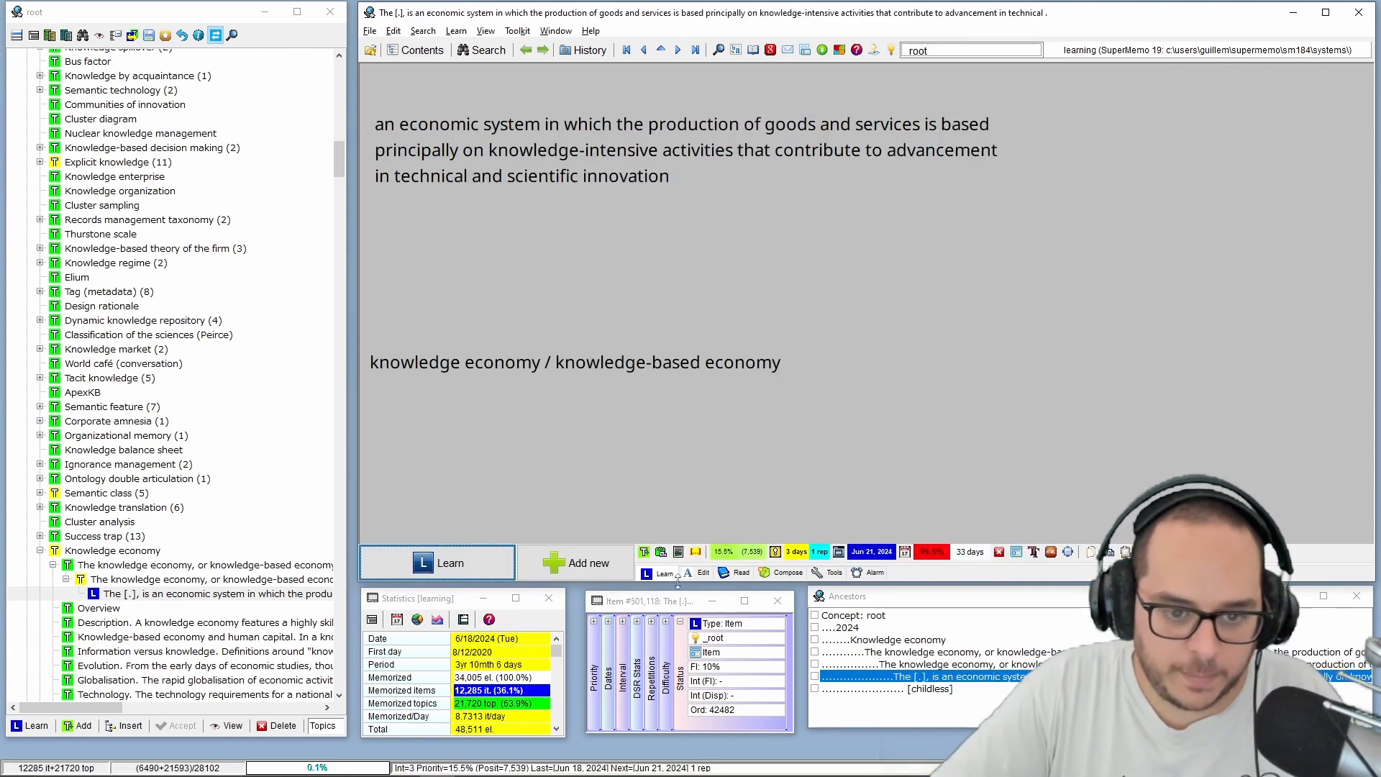
Return to the introductory paragraph, extract the passage from "The key element of value" to "business development process.", and open the new extract
click(474, 568)
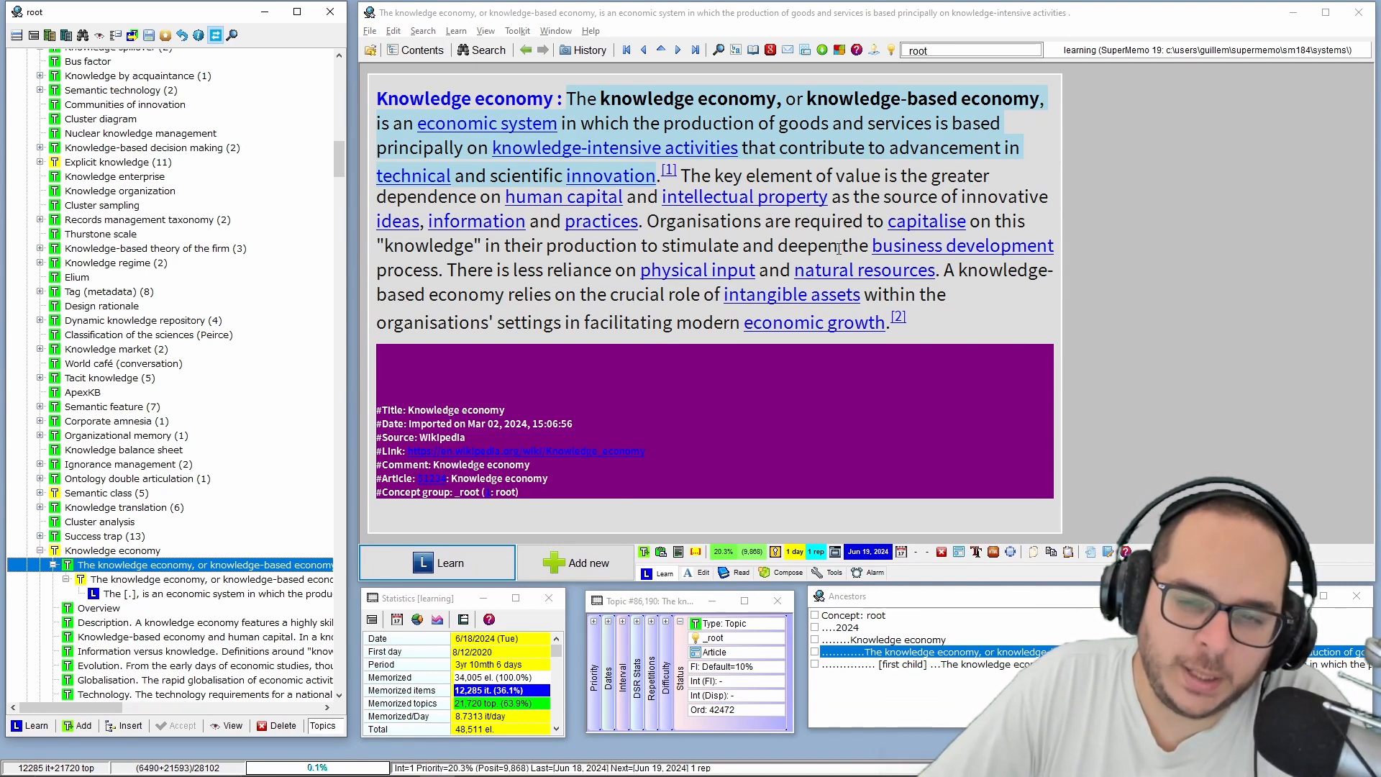
click(687, 171)
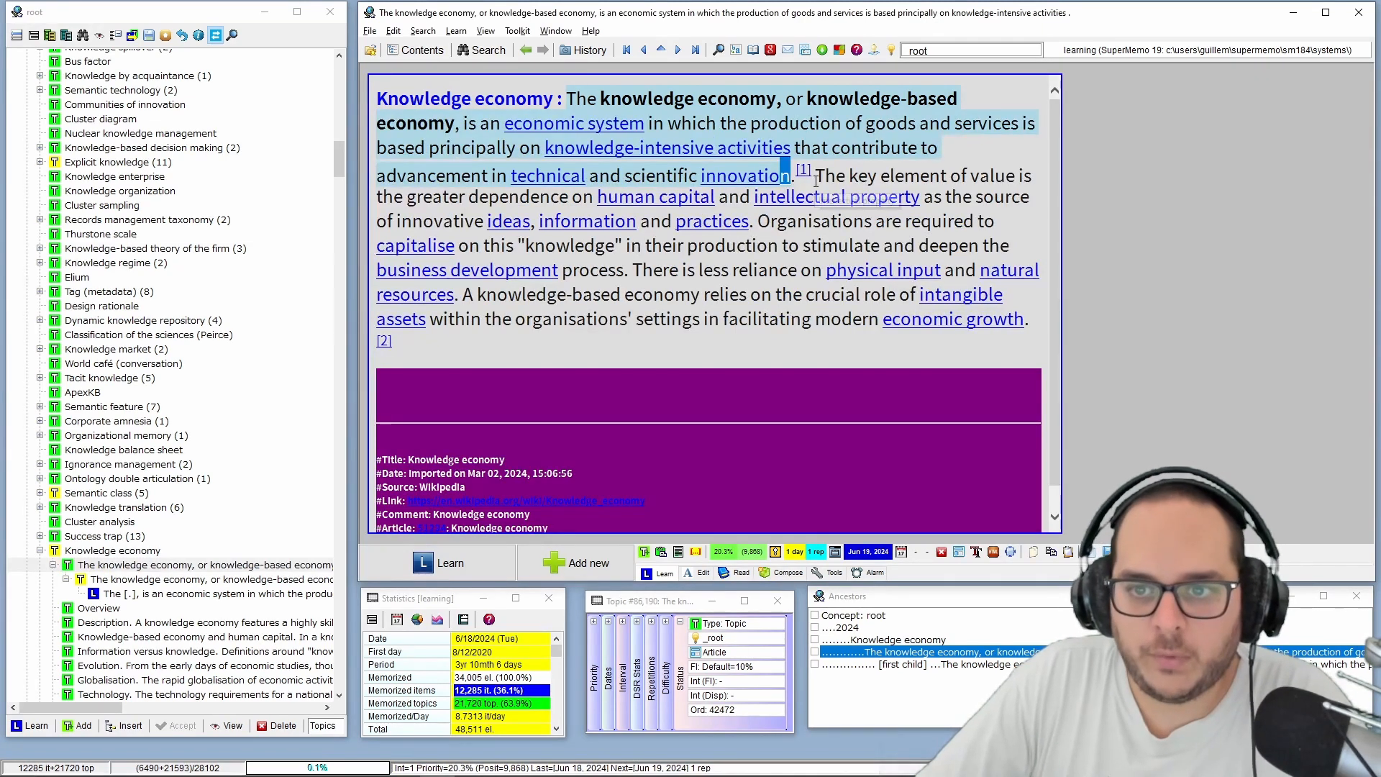
drag(817, 180, 623, 282)
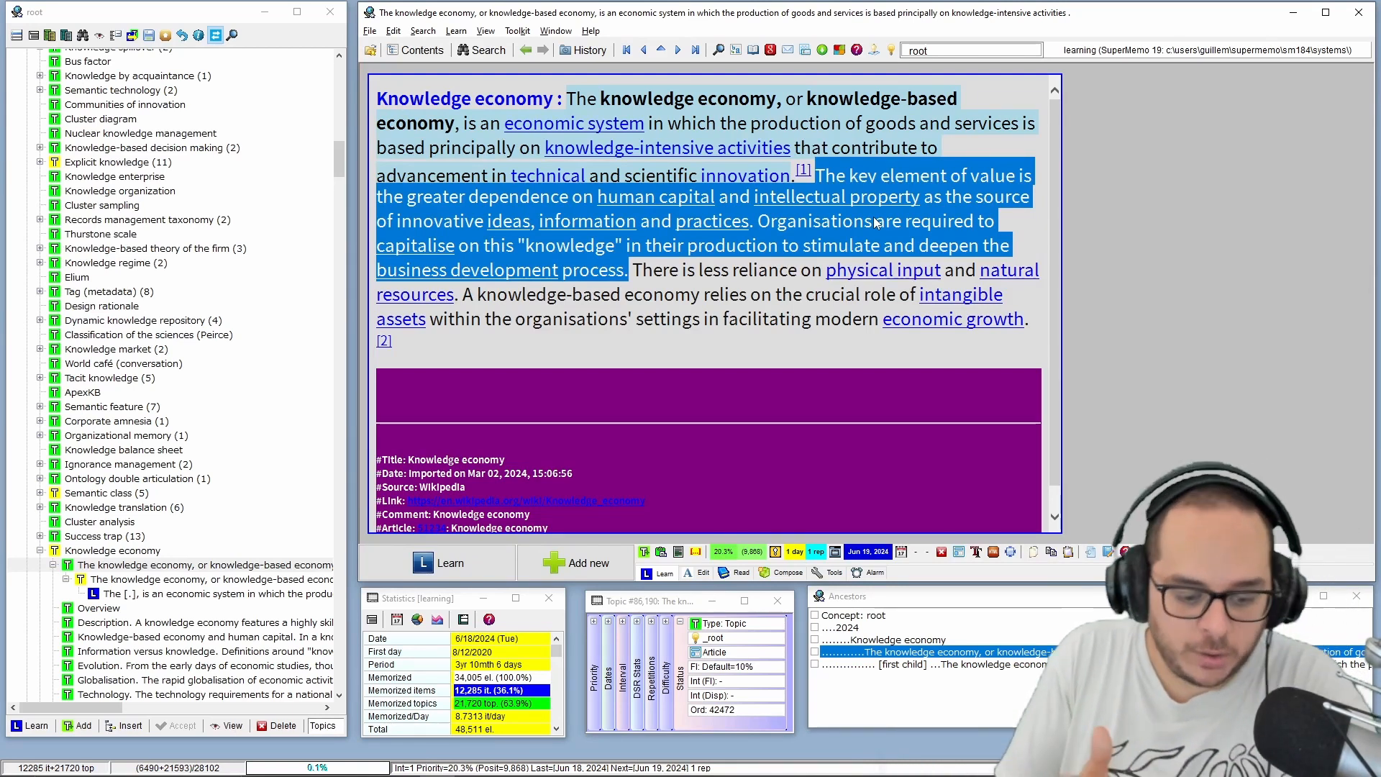
key(alt+x)
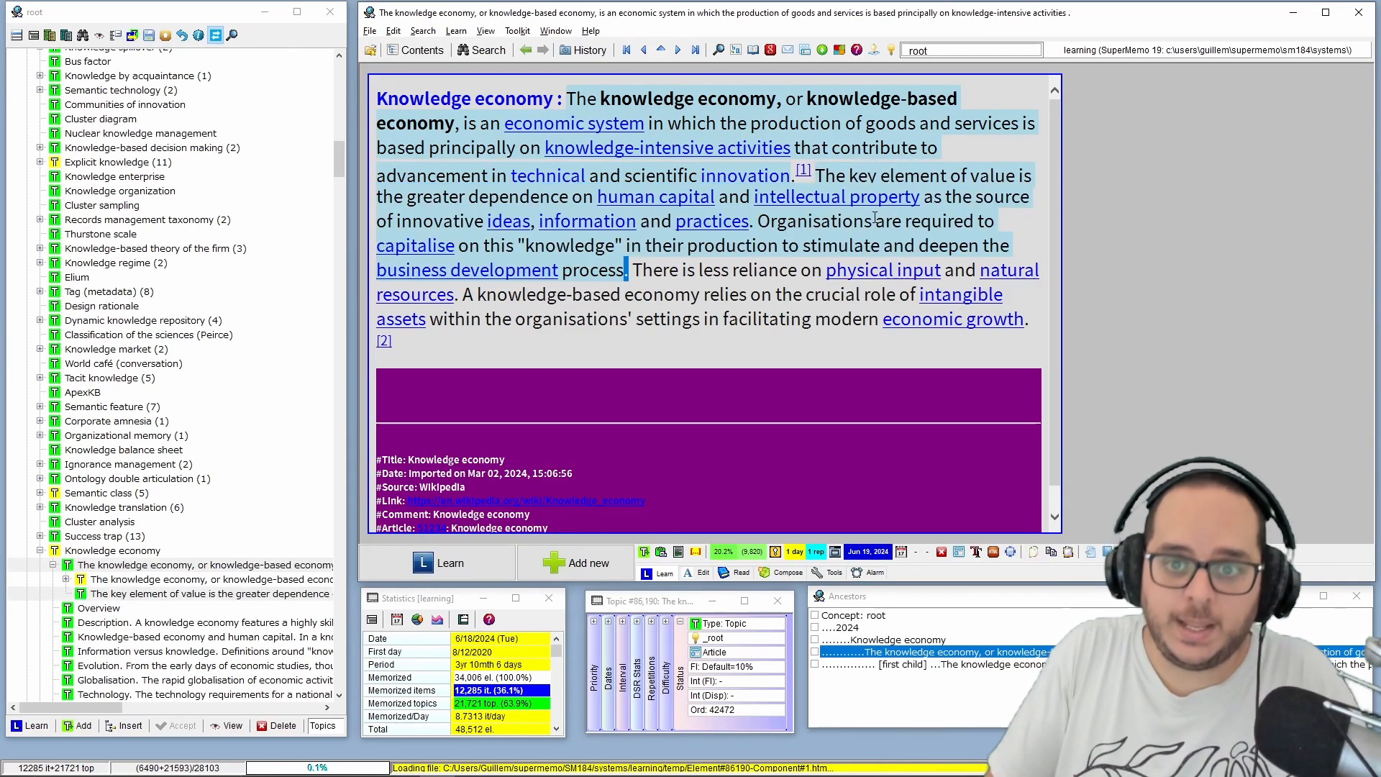
key(Return)
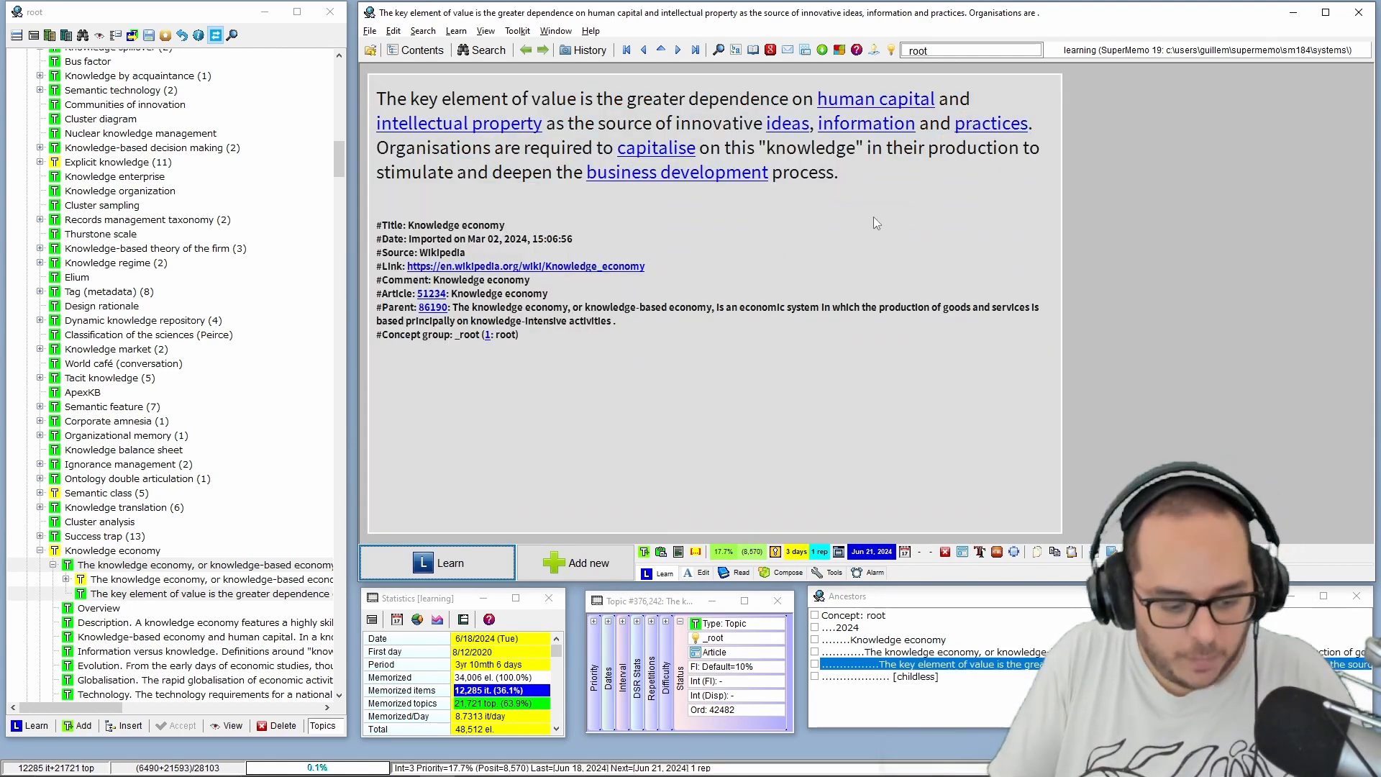
Lower the priority of the "key element of value" extract to about 38.4%
key(alt+p)
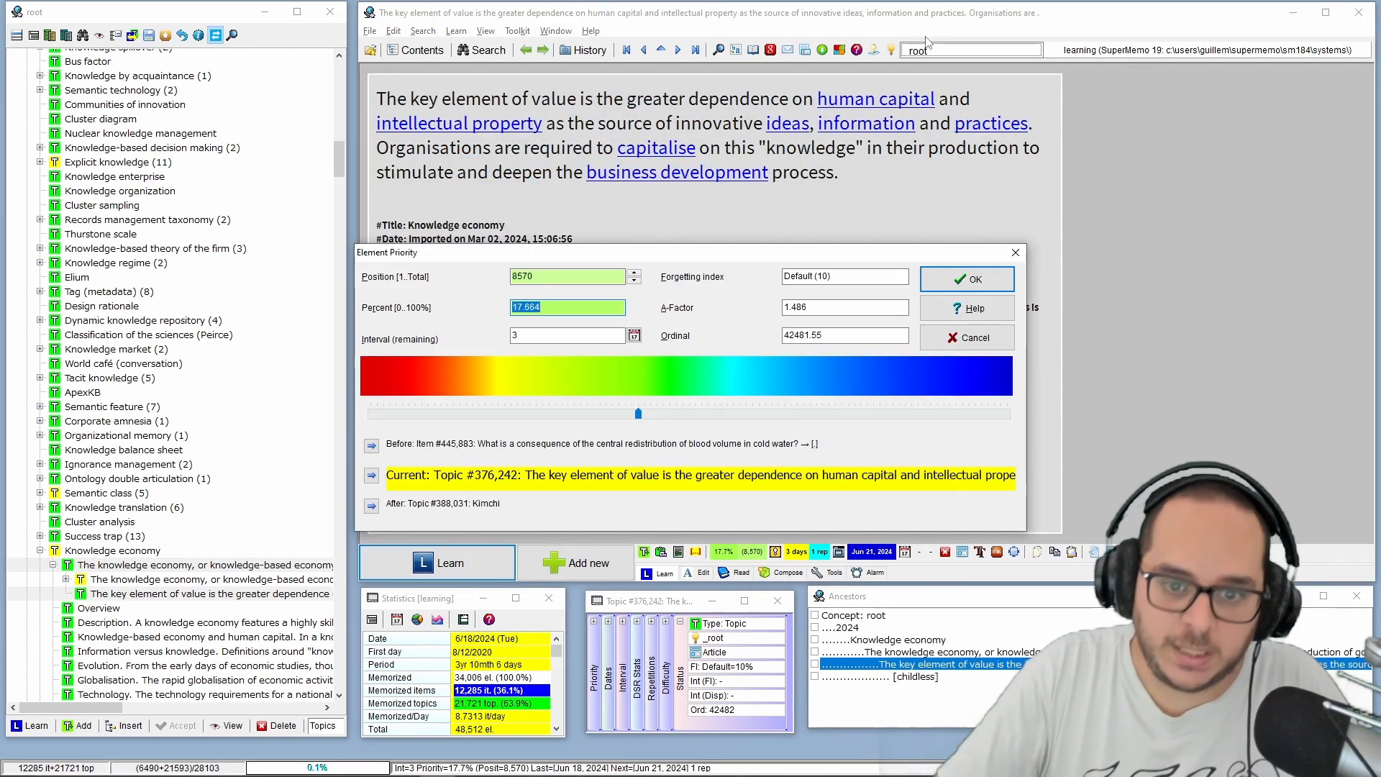
drag(640, 414, 766, 414)
click(1002, 277)
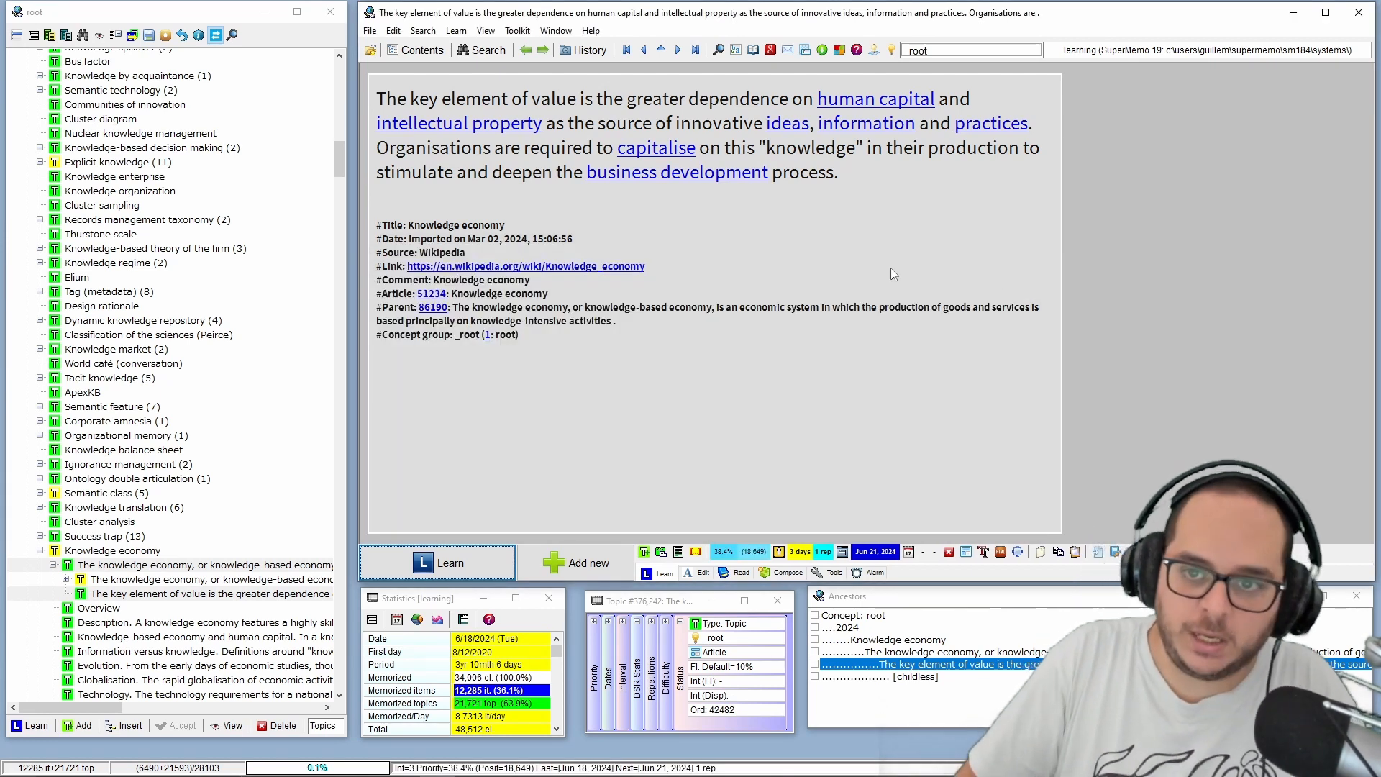
Extract the "key element of value" passage from the introduction again with priority about 79.2%, check the new extract, and return to the introduction
key(ctrl+Up)
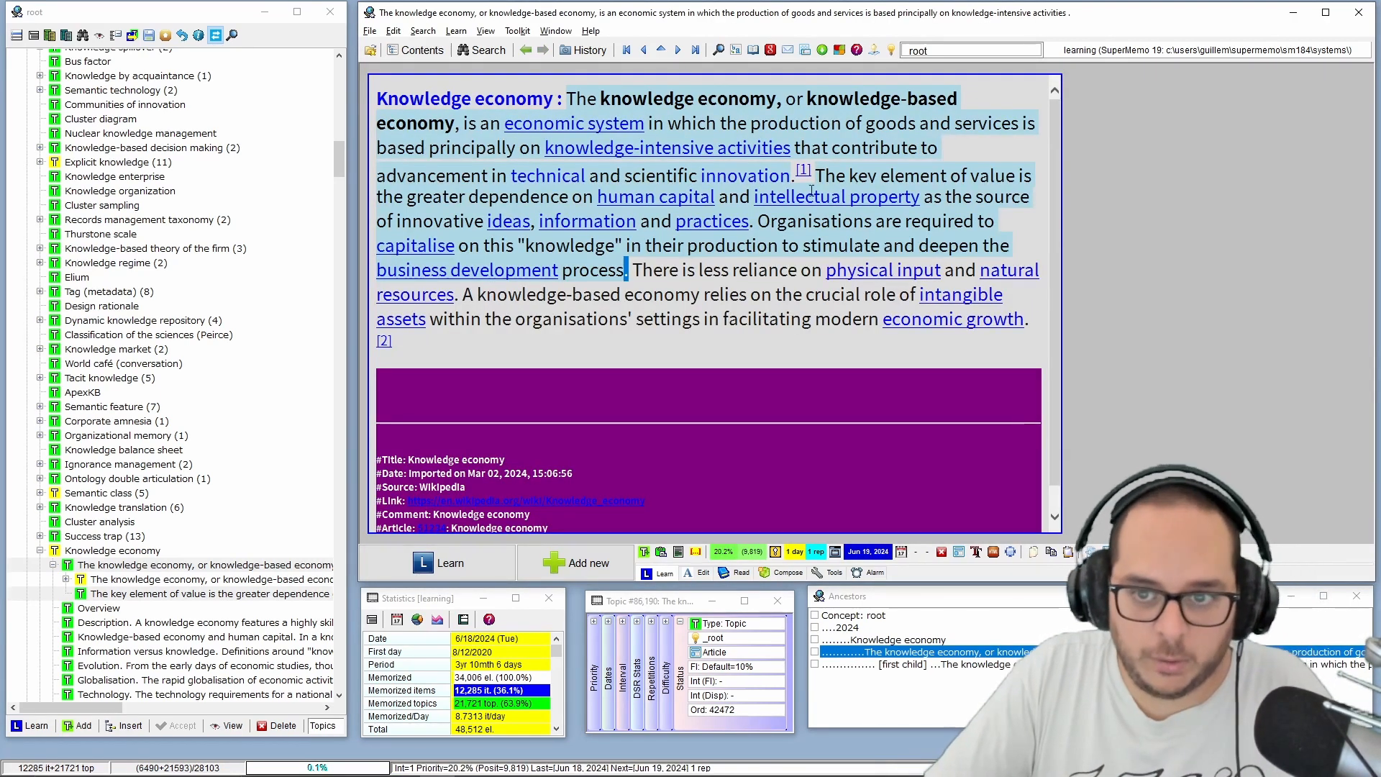
drag(803, 171, 625, 272)
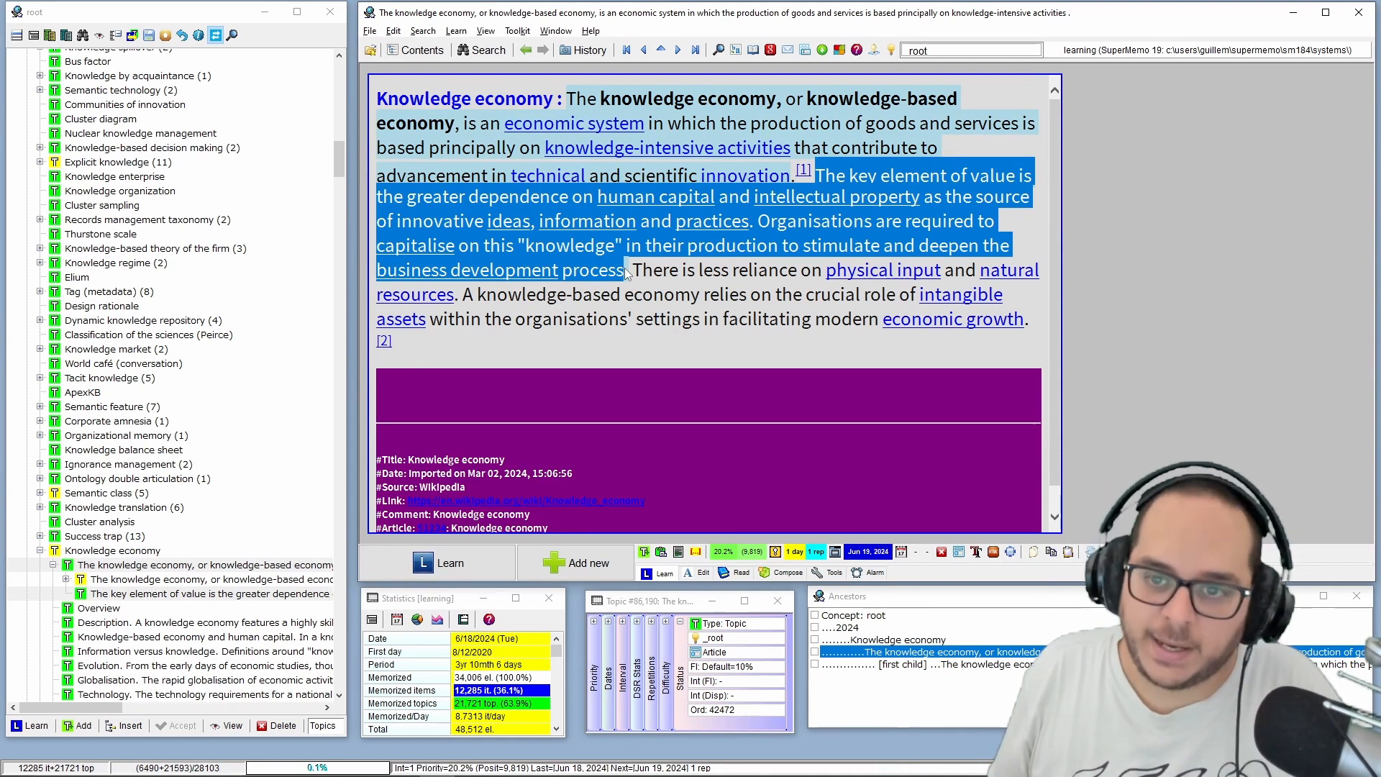
key(alt+x)
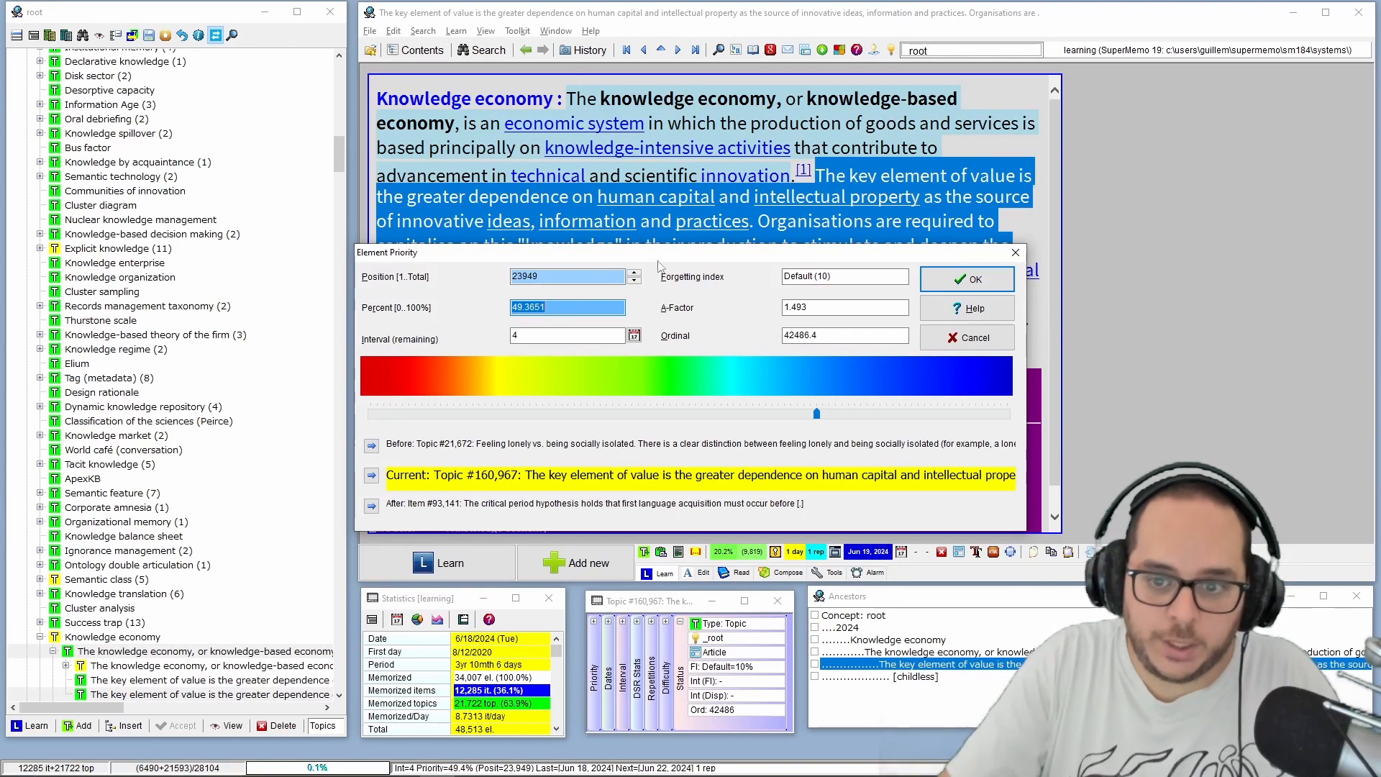
drag(818, 414, 937, 414)
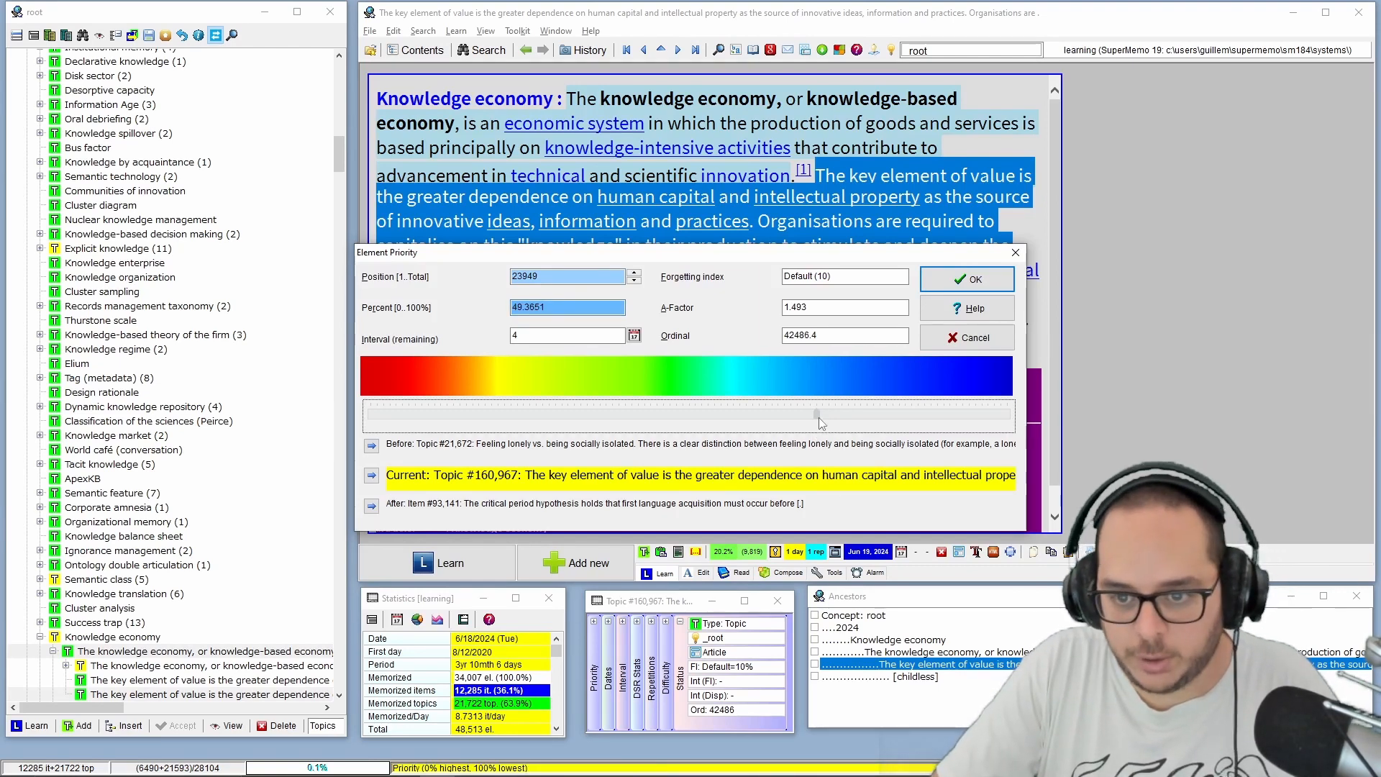
click(936, 278)
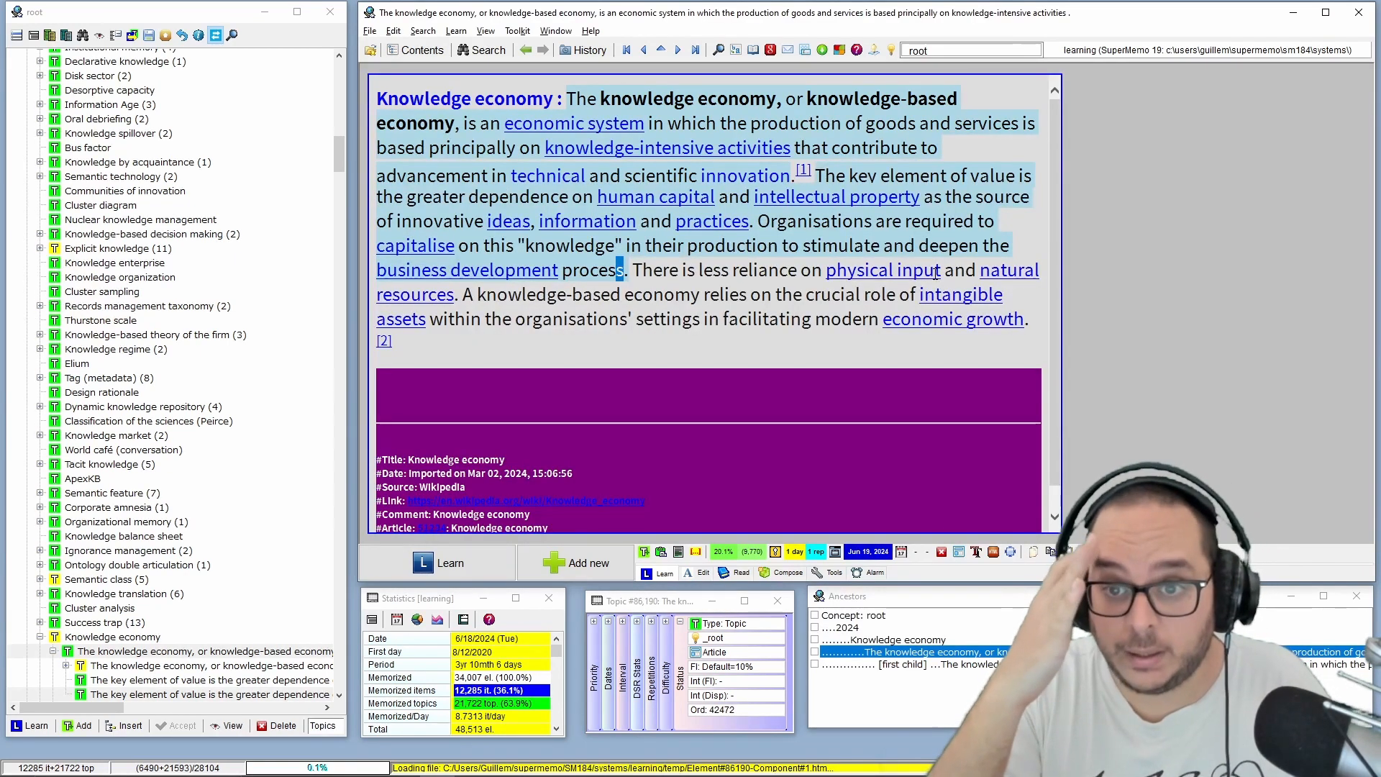
key(Return)
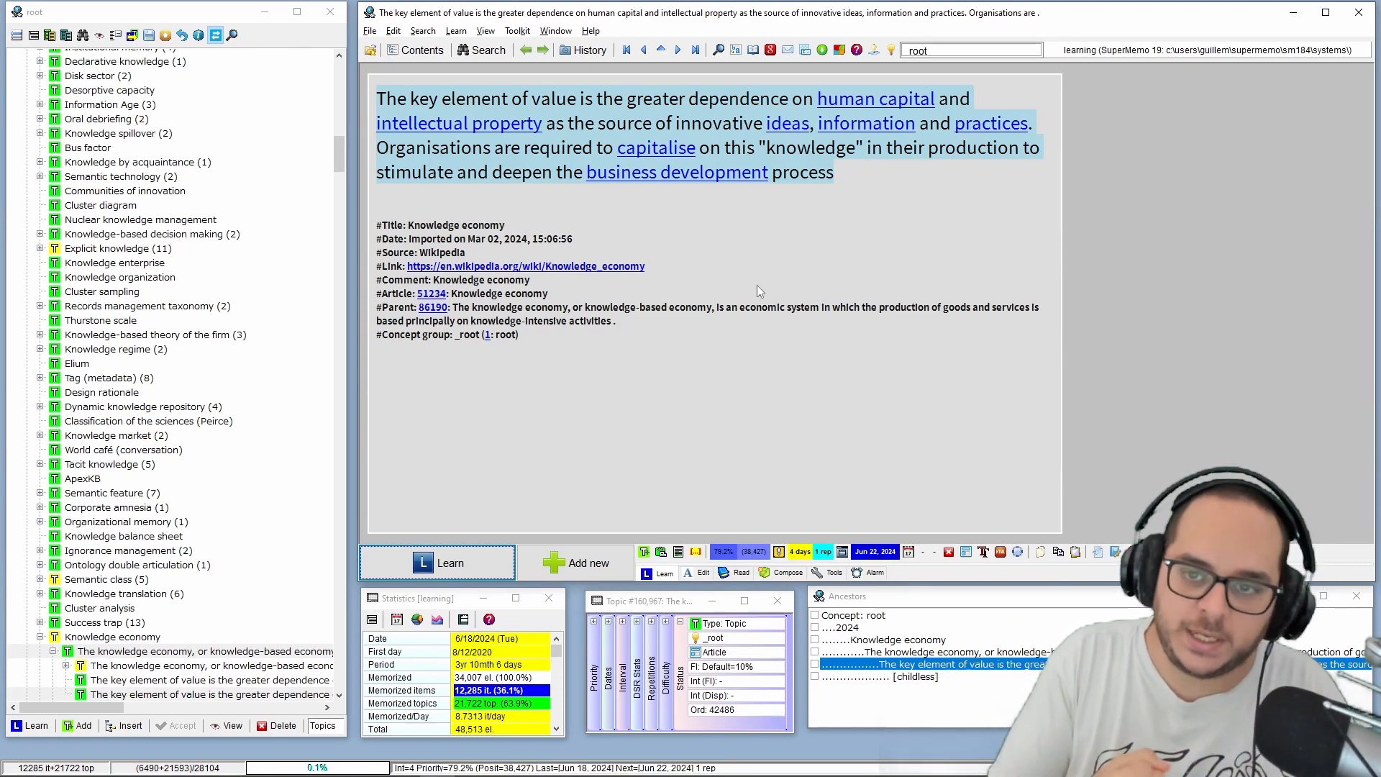
key(ctrl+Up)
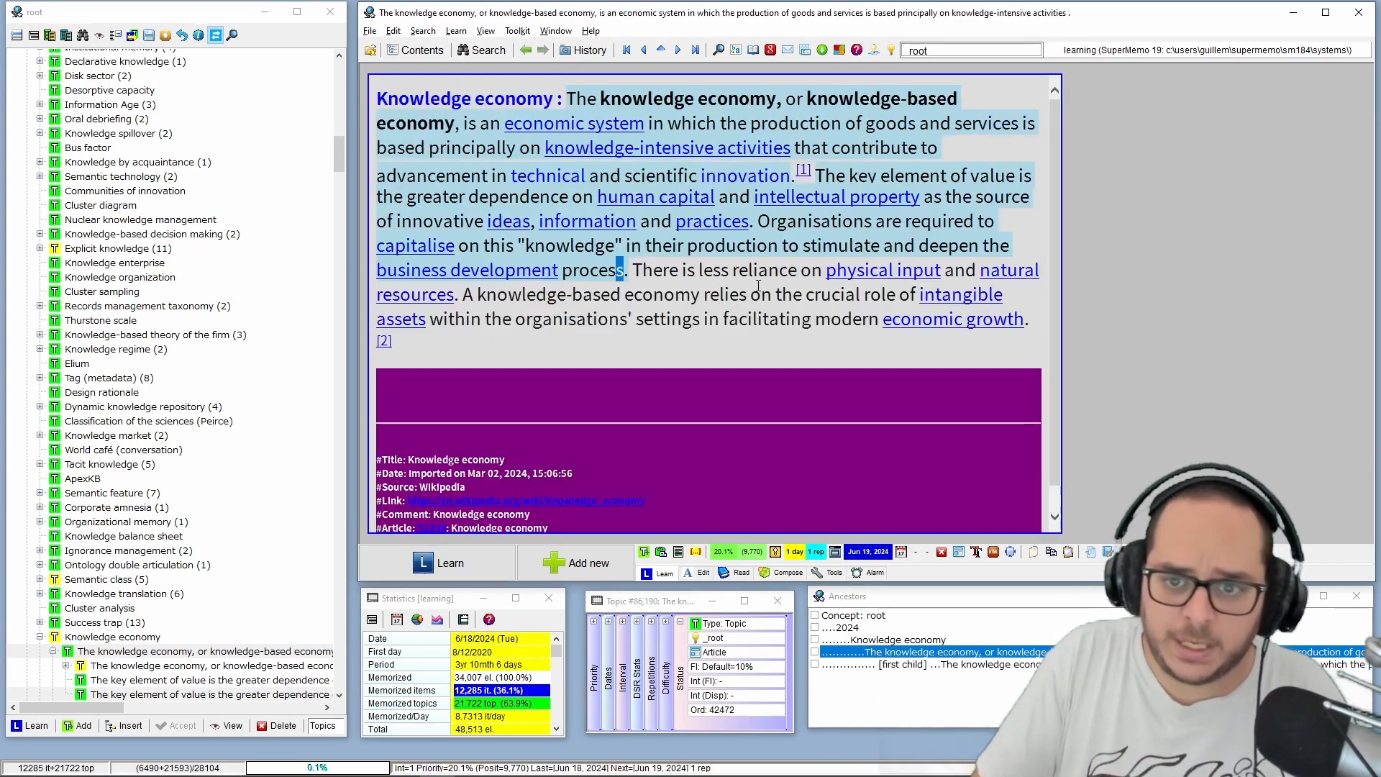
Extract the passage from "is less reliance on physical input" through "economic growth" with an interval of 30 days and a priority of 92.3522%
drag(682, 269, 624, 350)
key(alt+x)
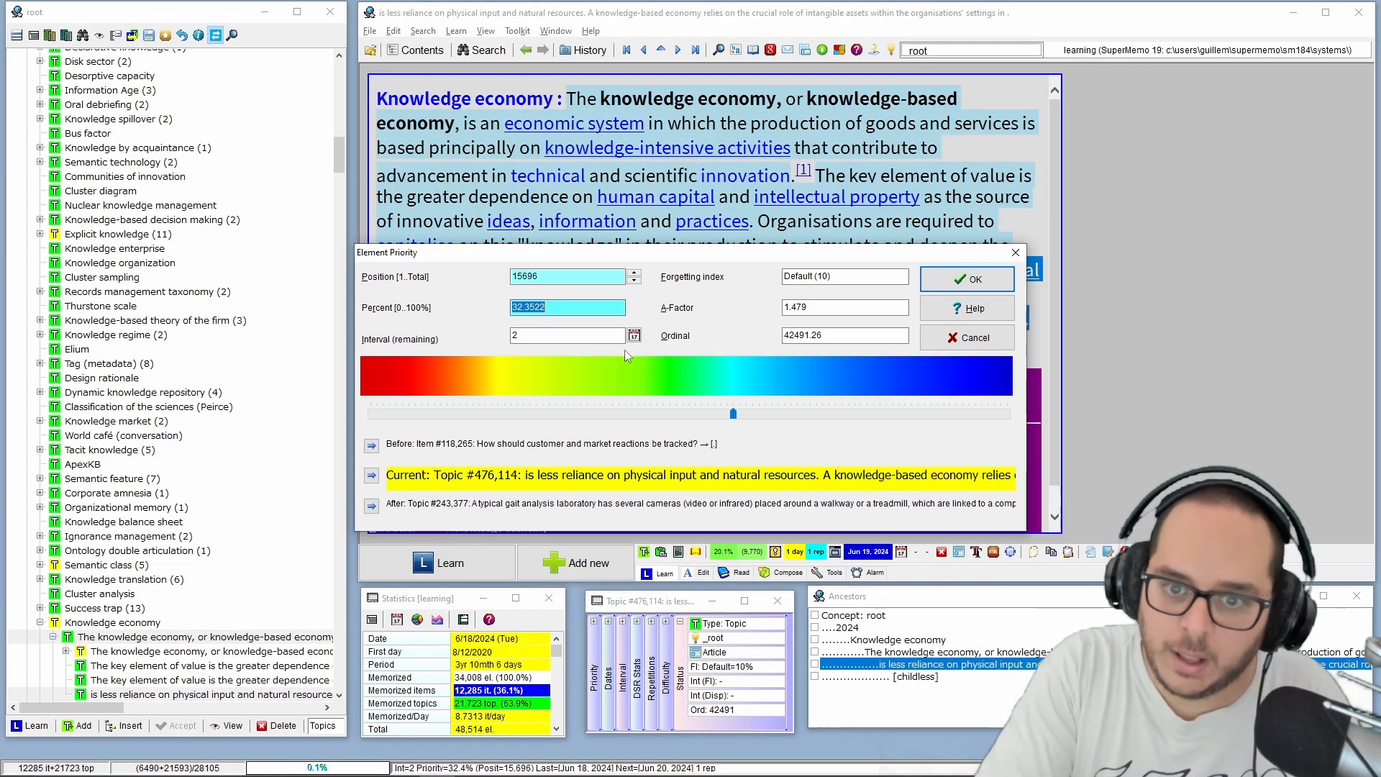
click(534, 335)
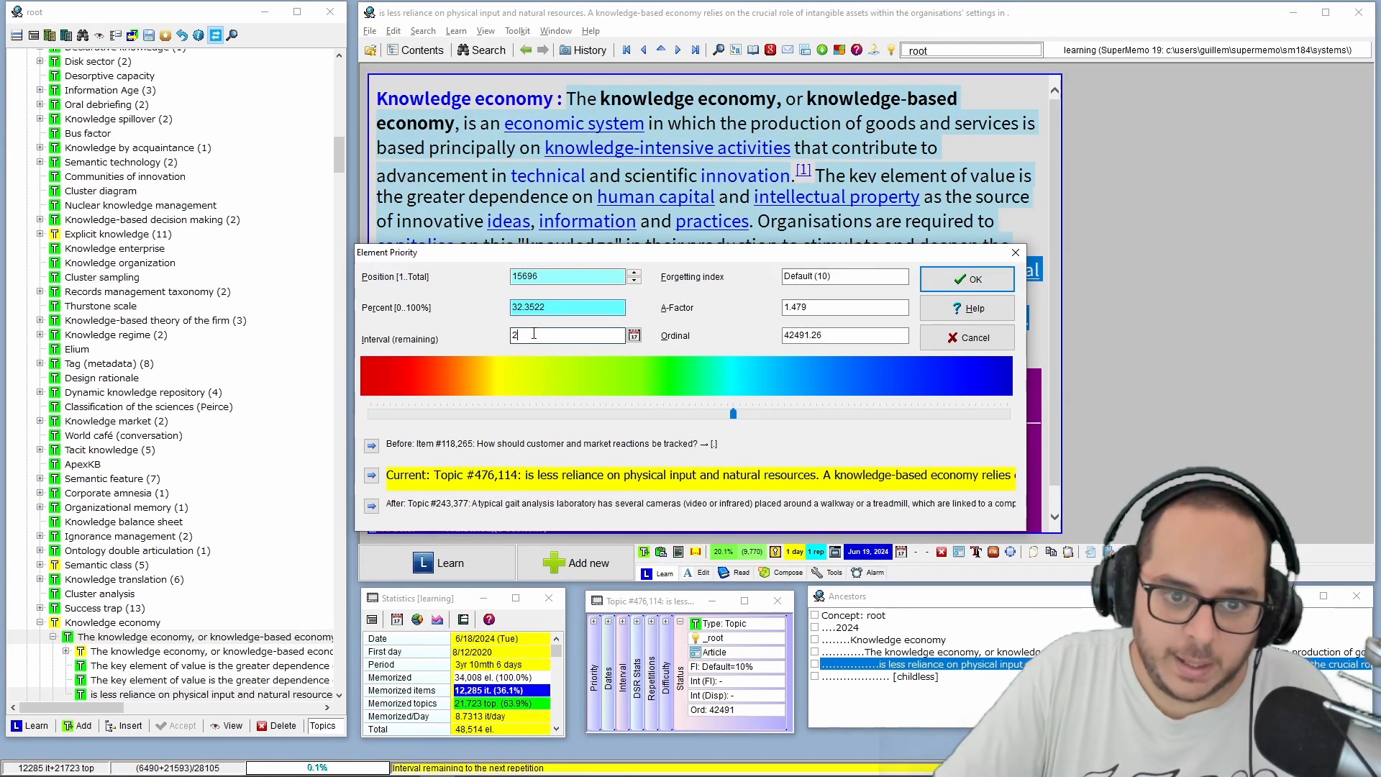
key(BackSpace)
text(30)
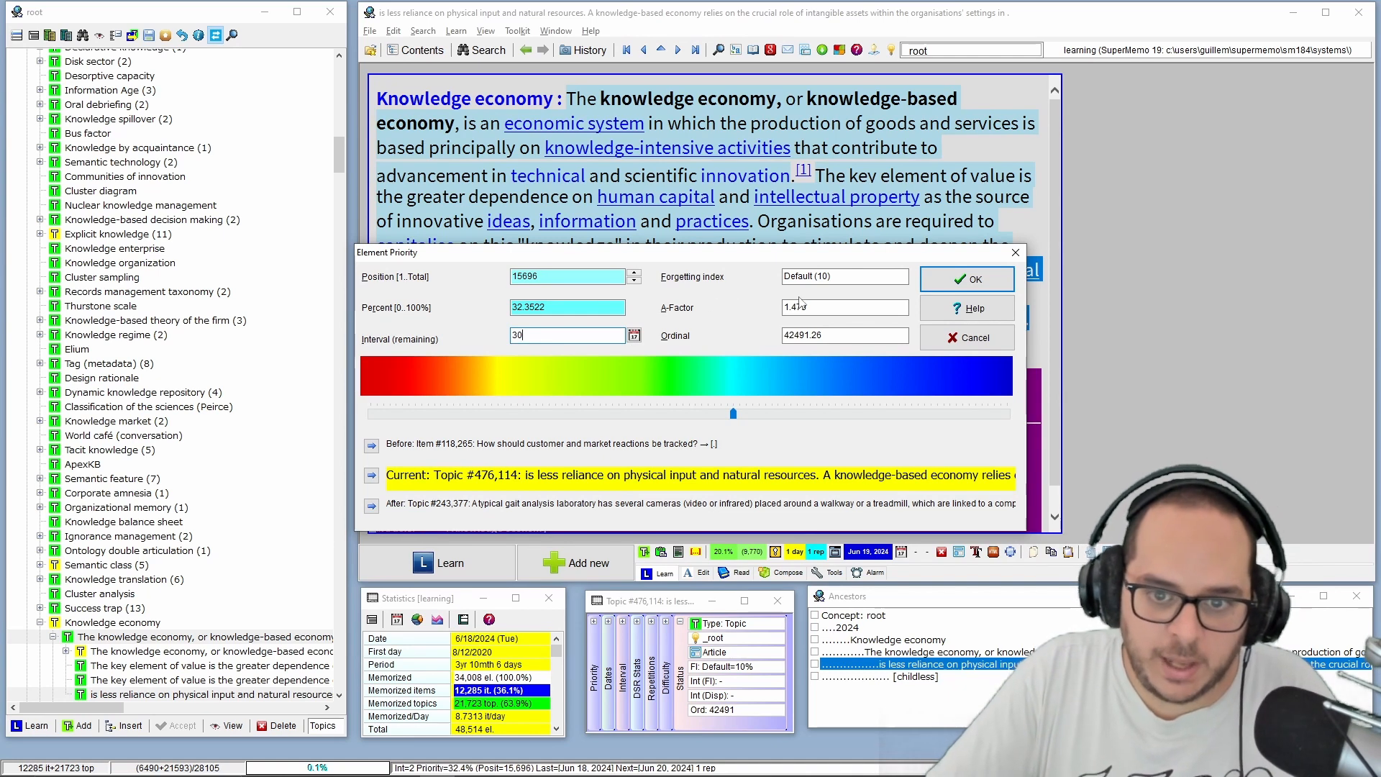
drag(517, 307, 511, 294)
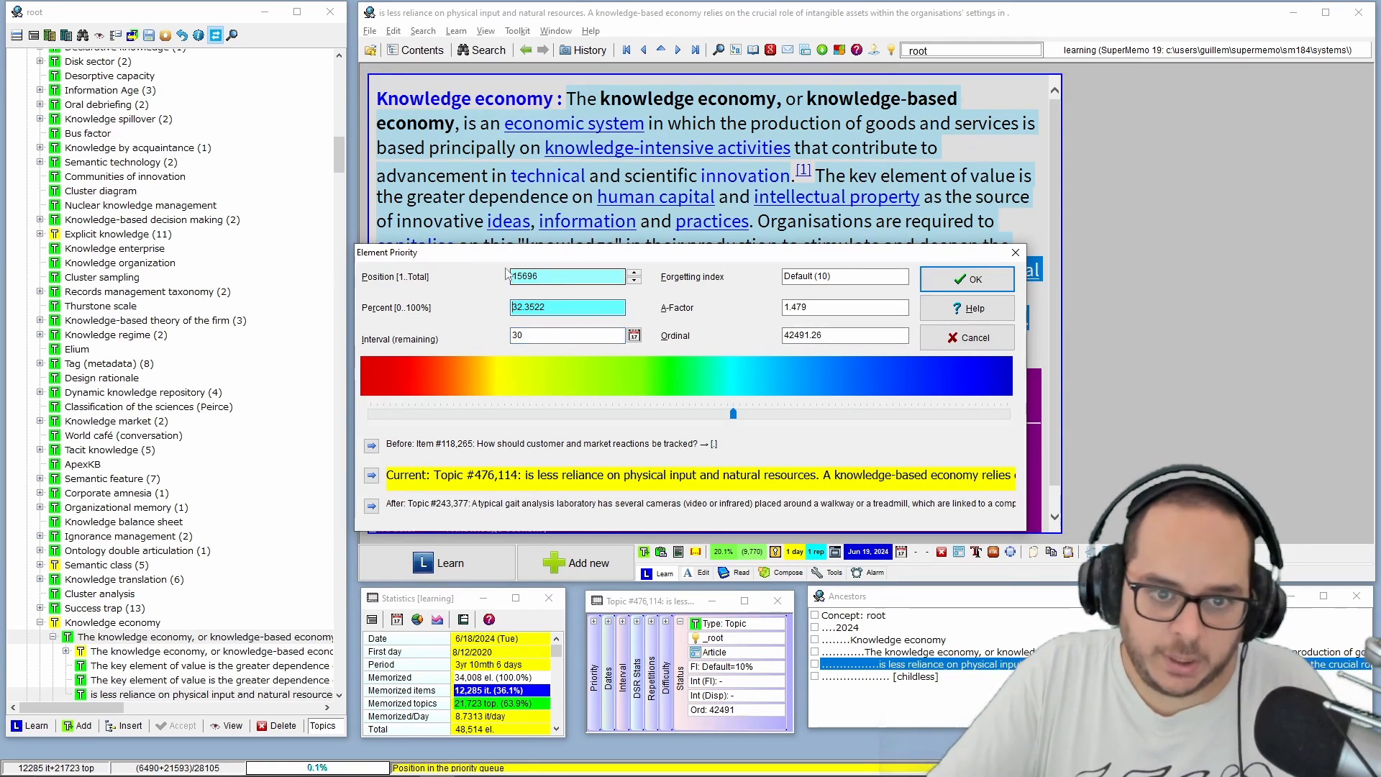
text(9)
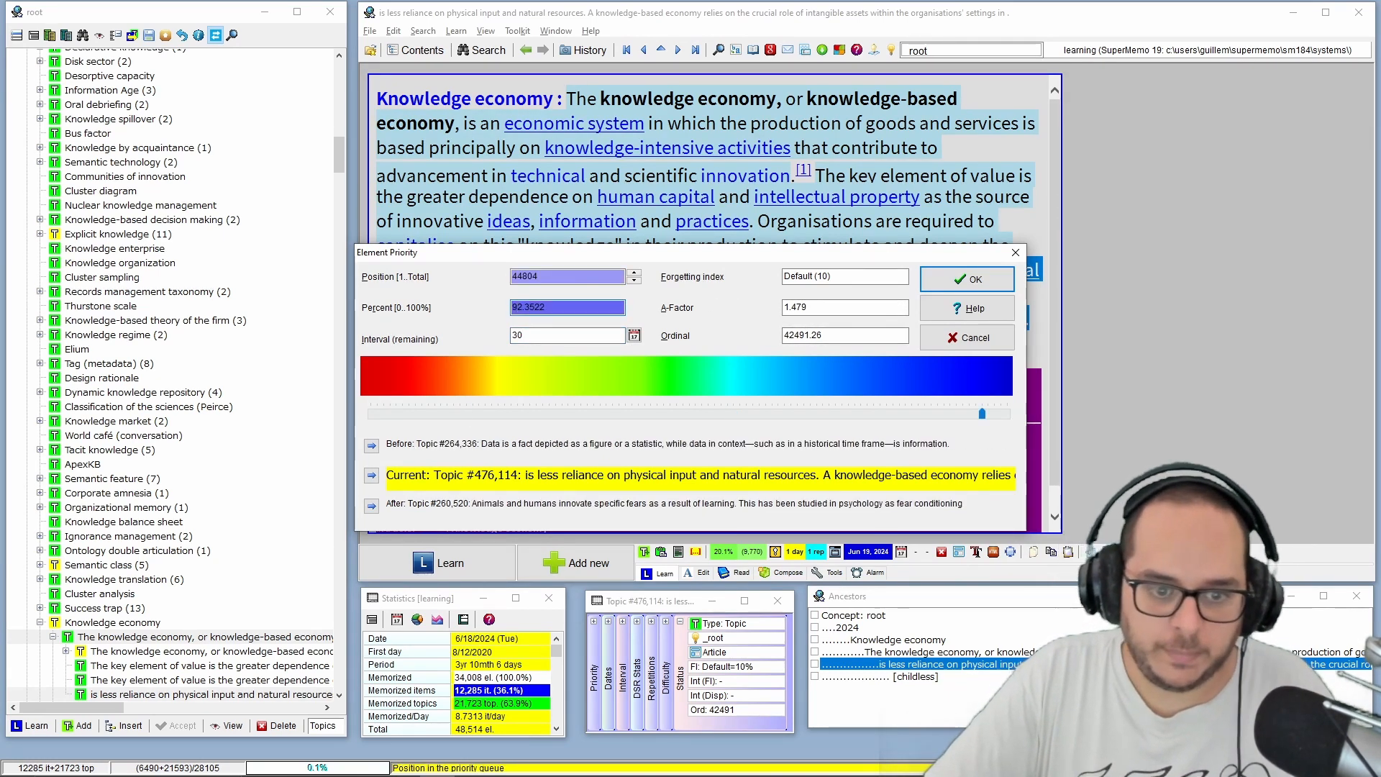
key(Return)
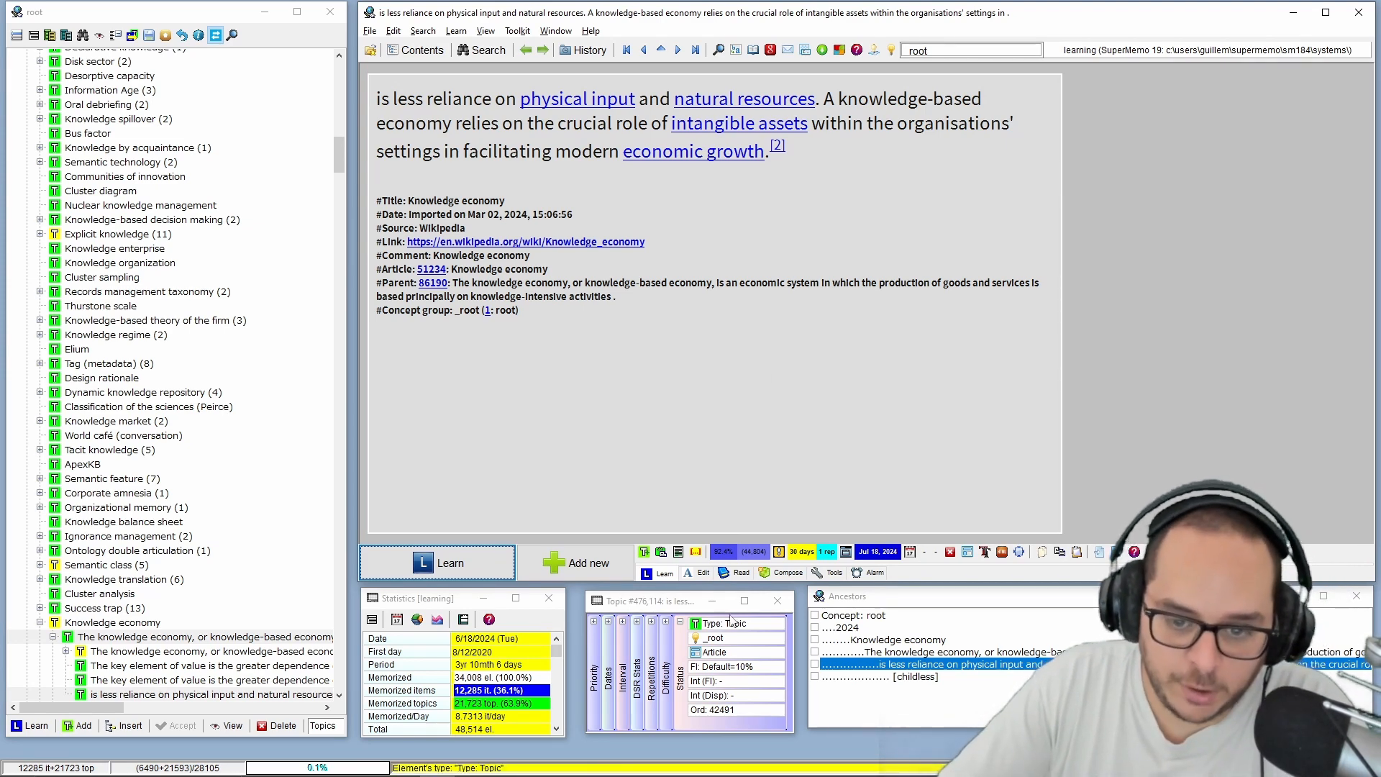
Review the new extract's element parameters, including its priority, concept group choices and template, and leave them without making changes
click(895, 143)
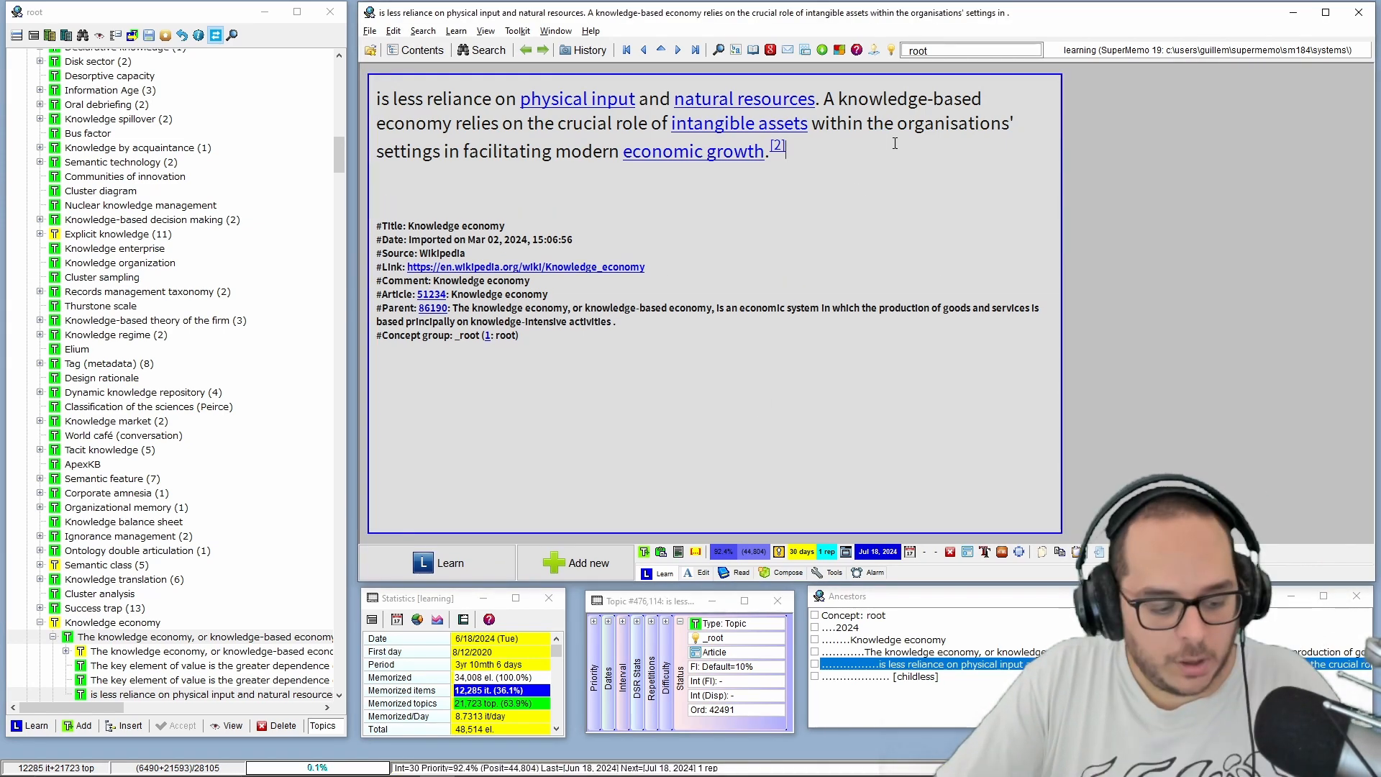
key(Escape)
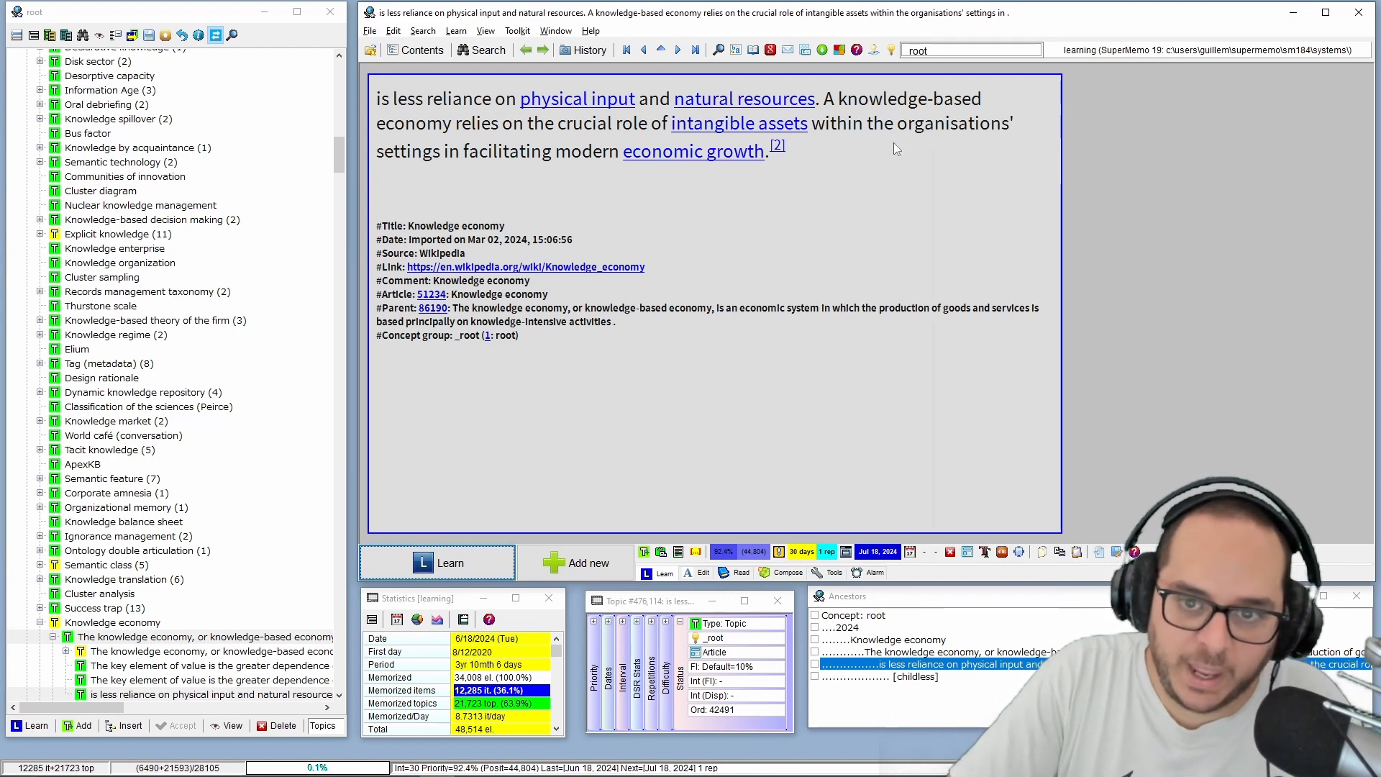
key(ctrl+shift+p)
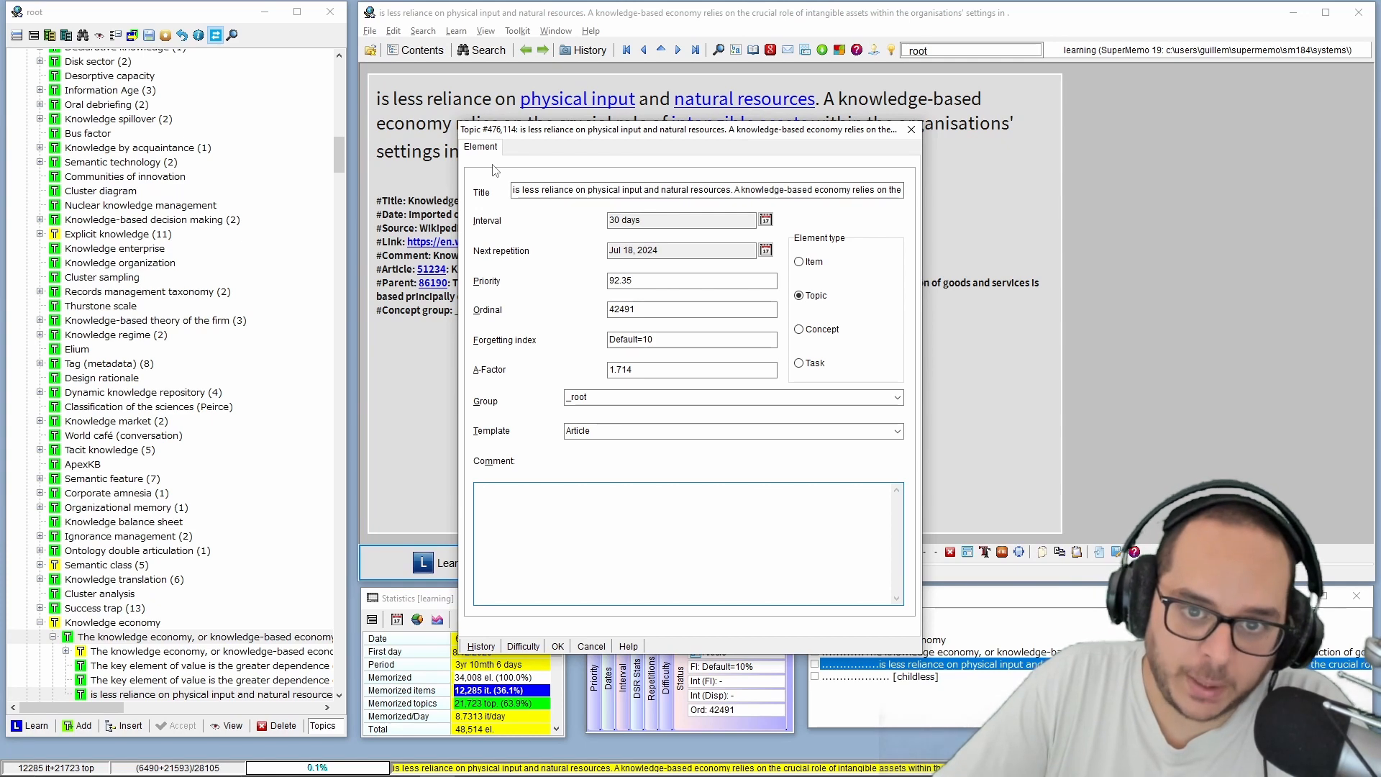
click(623, 281)
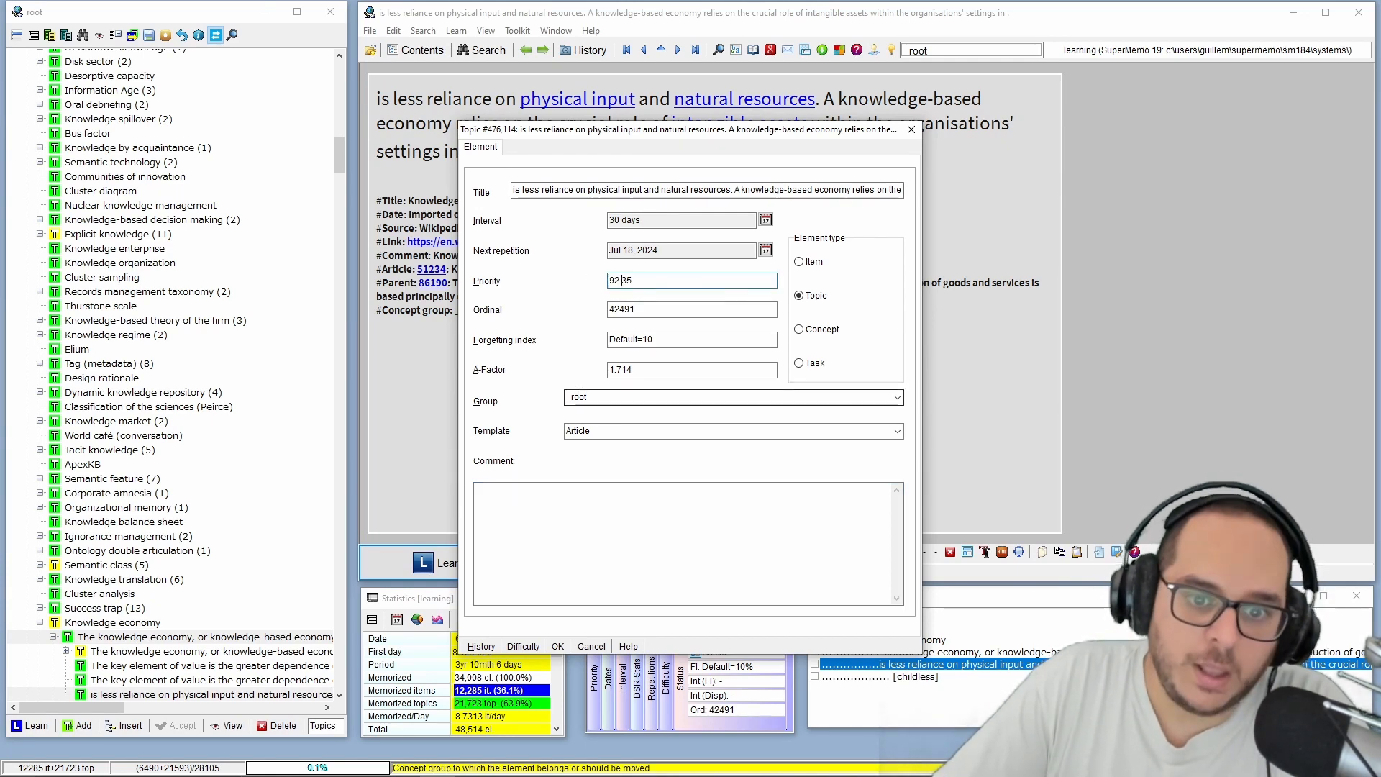
click(898, 397)
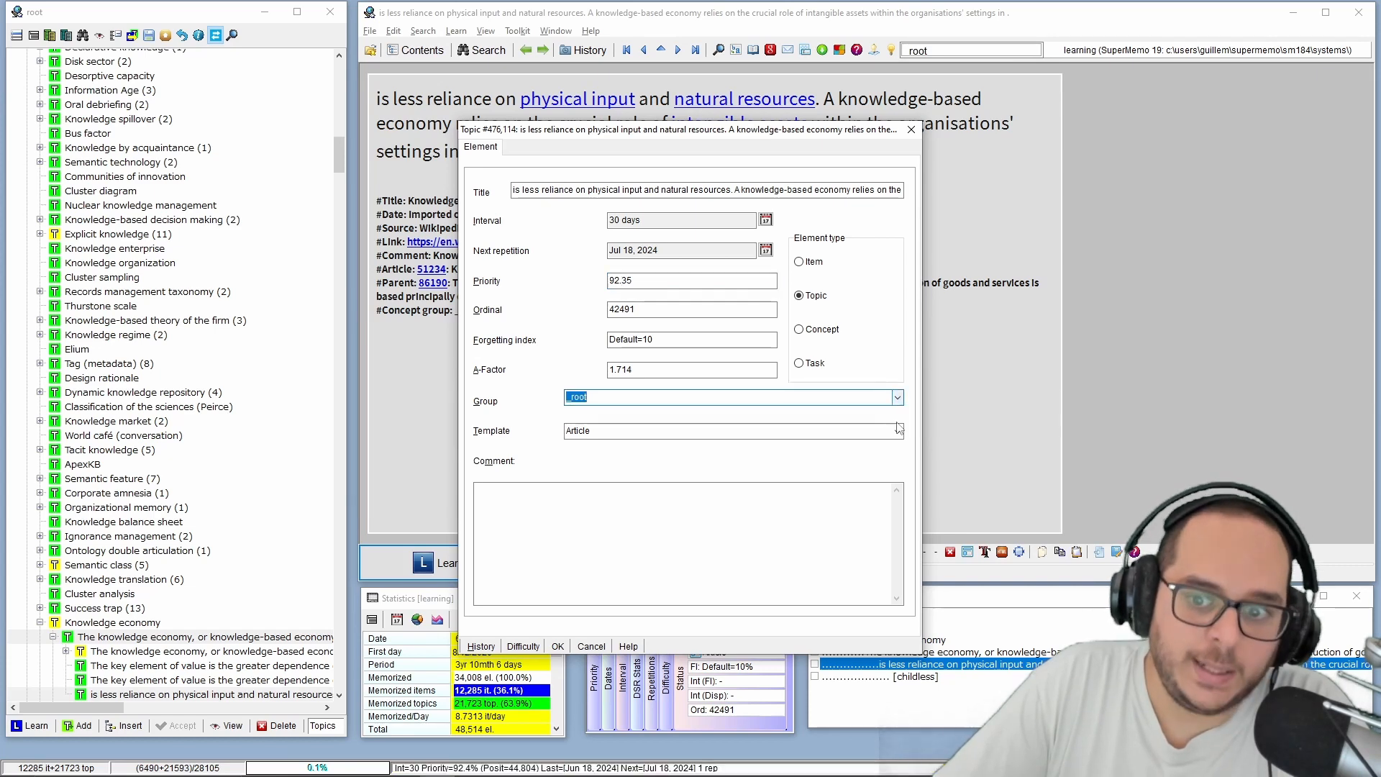
click(899, 431)
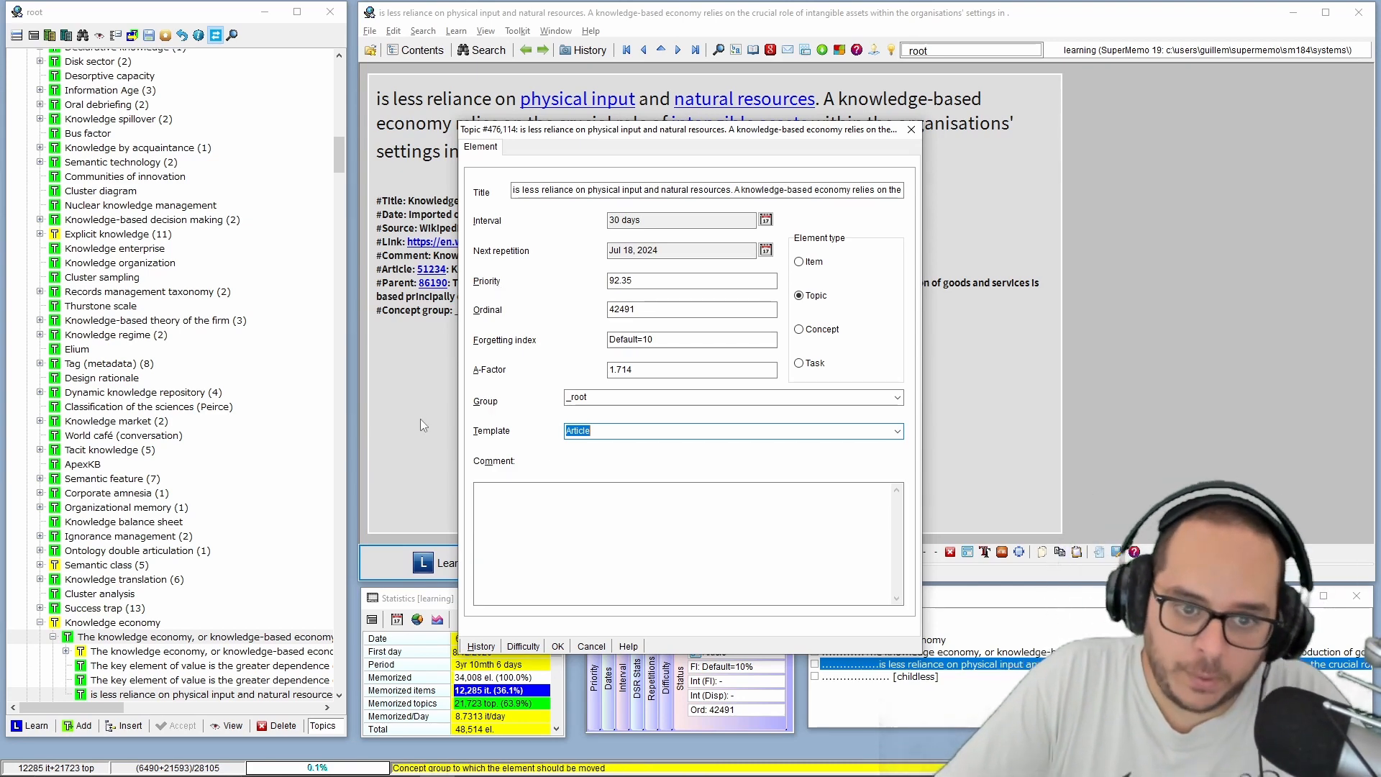
key(shift+Tab)
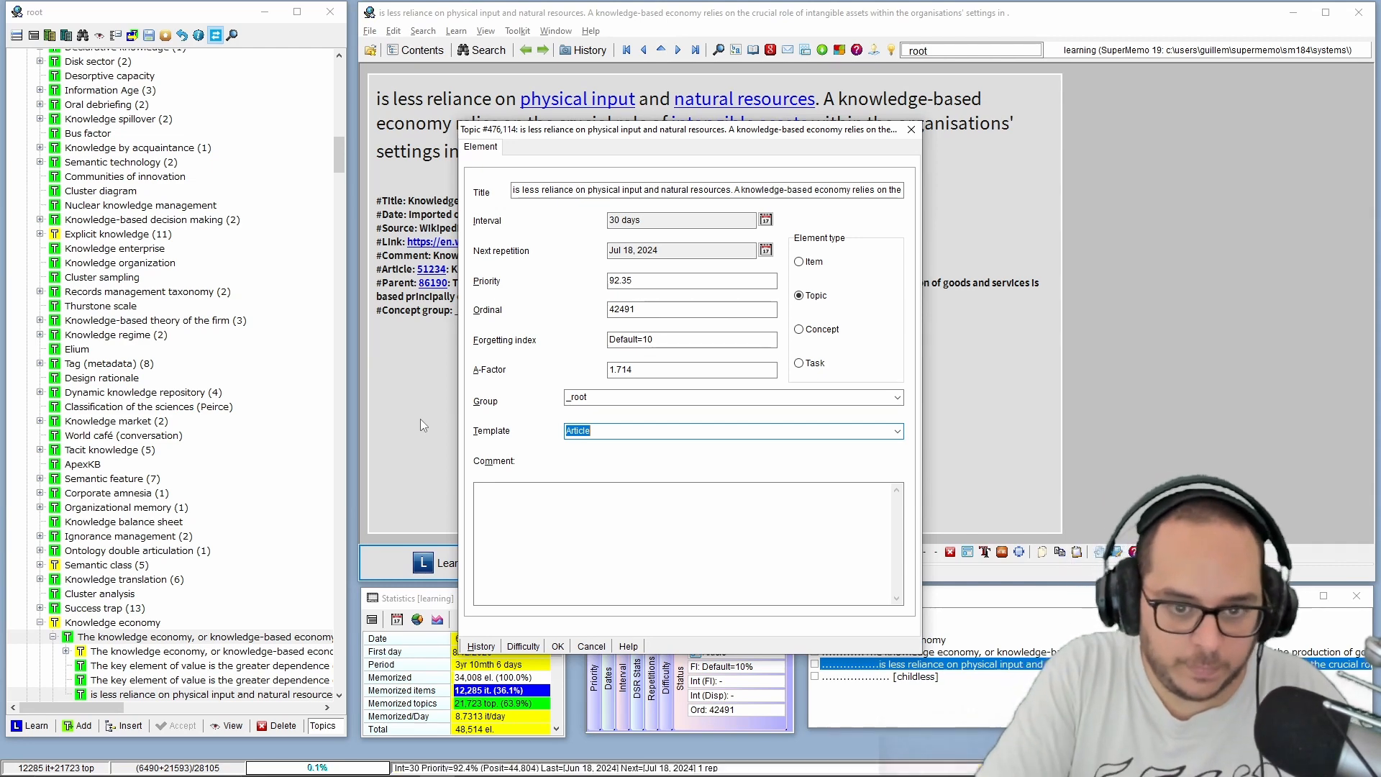
key(alt+Down)
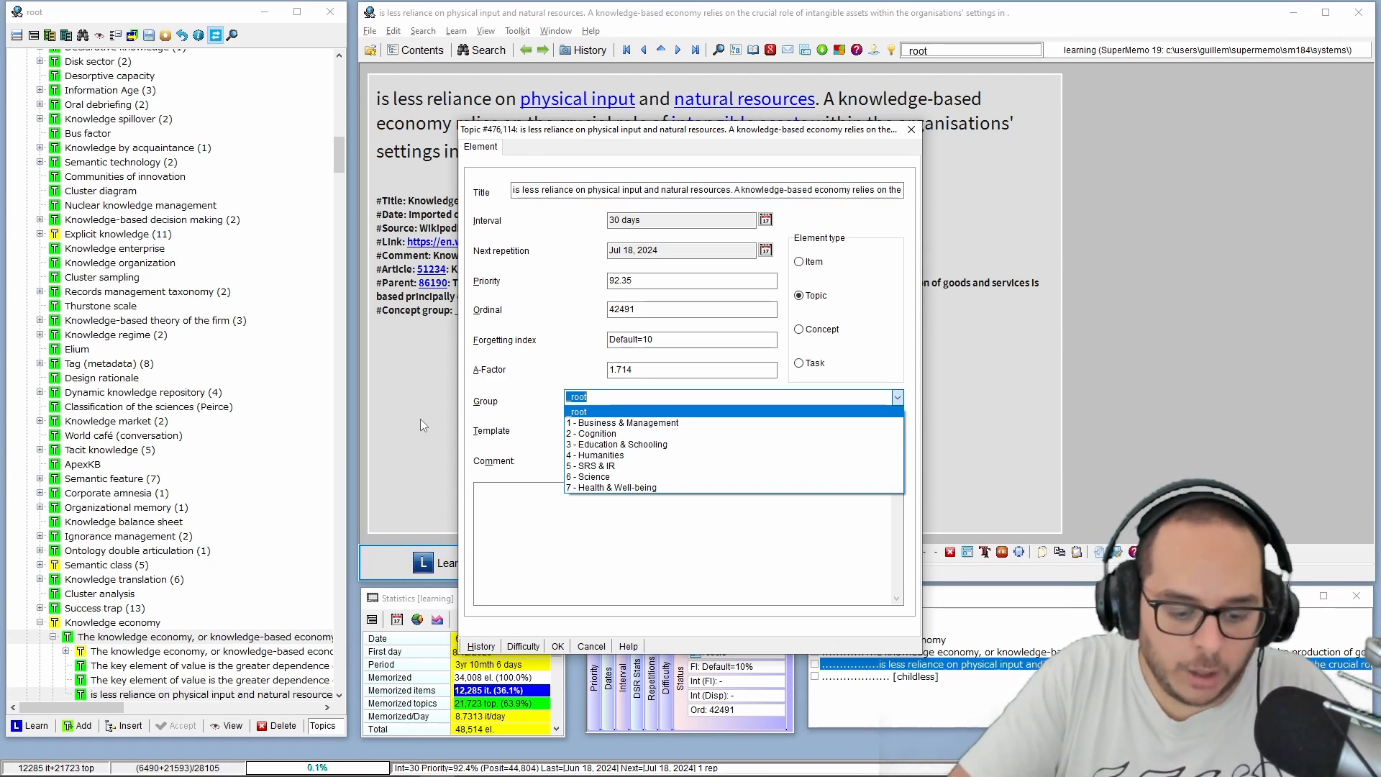
key(Escape)
Set the extract's interval to 101 days and apply the Item template to it
key(alt+i)
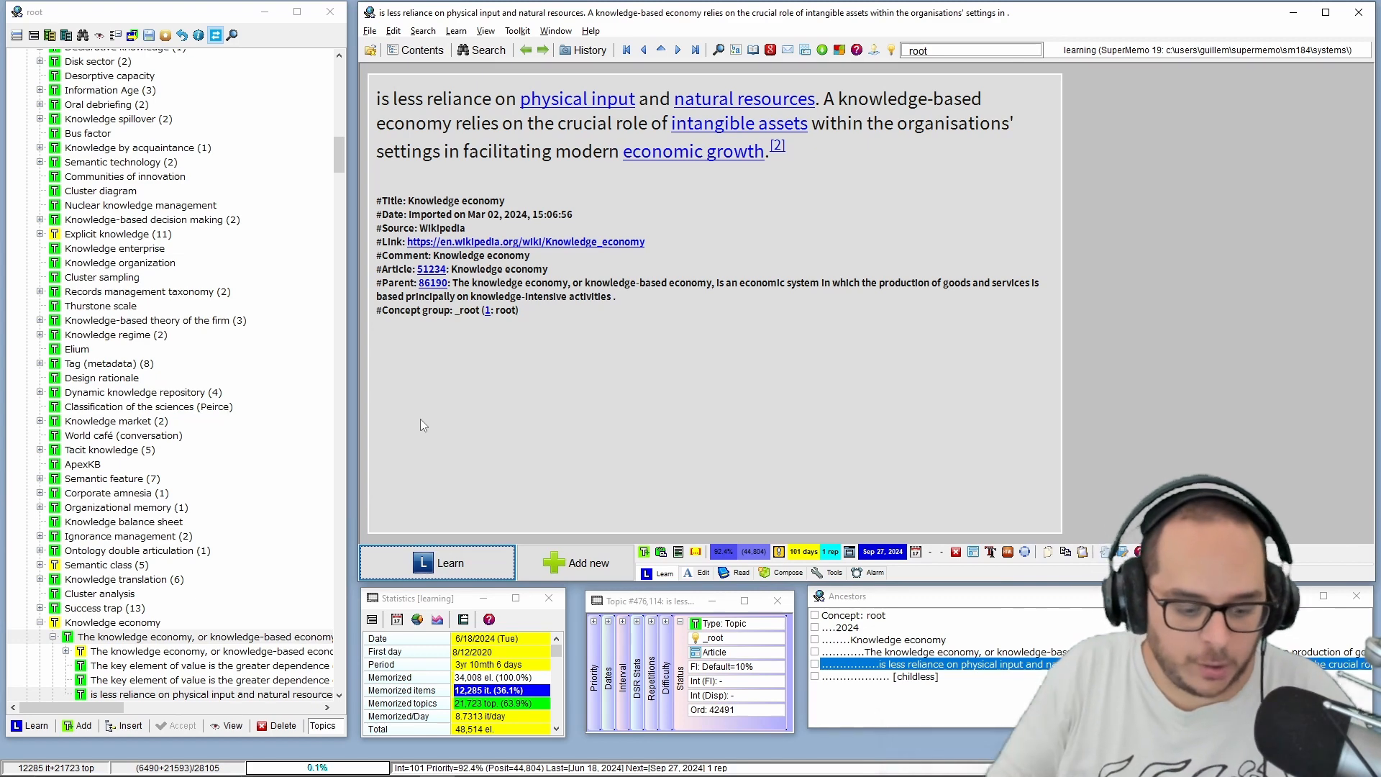
key(ctrl+shift+m)
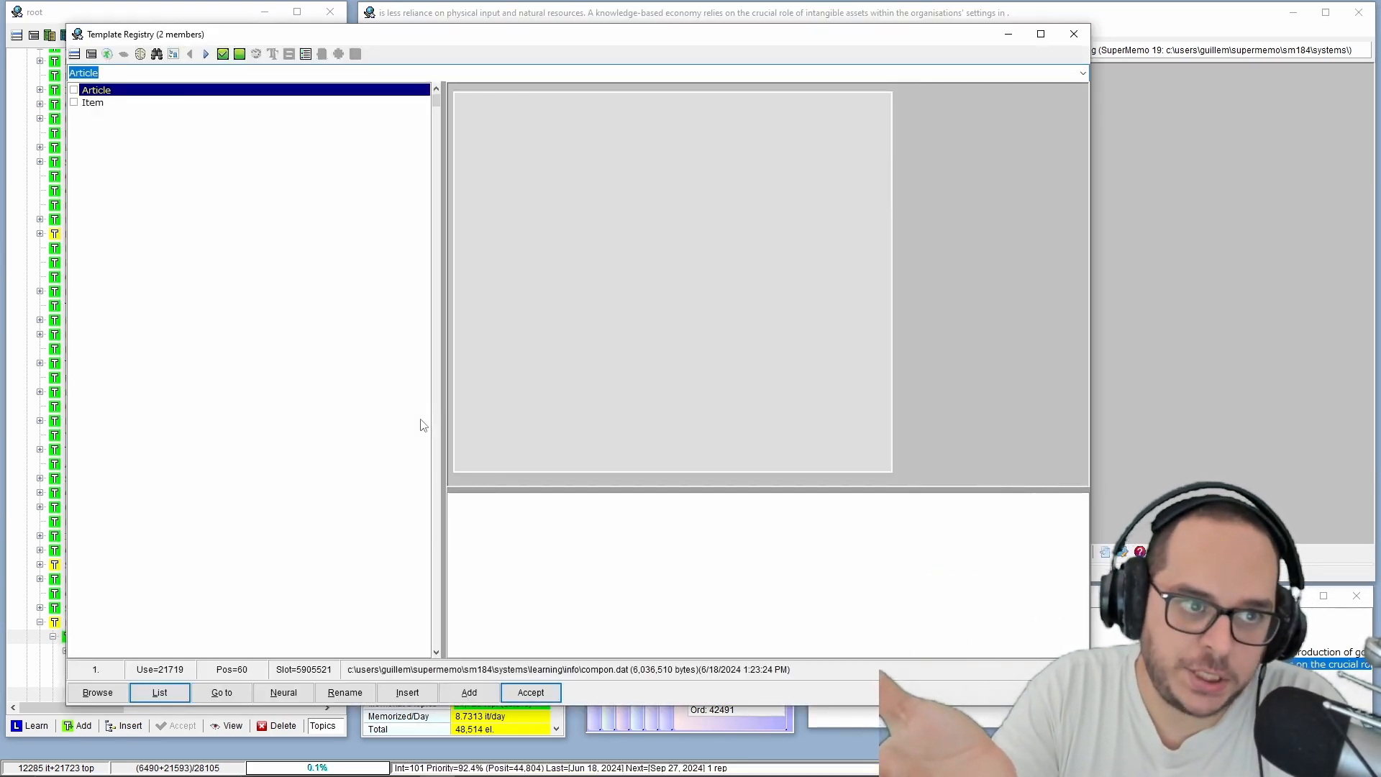
key(Down)
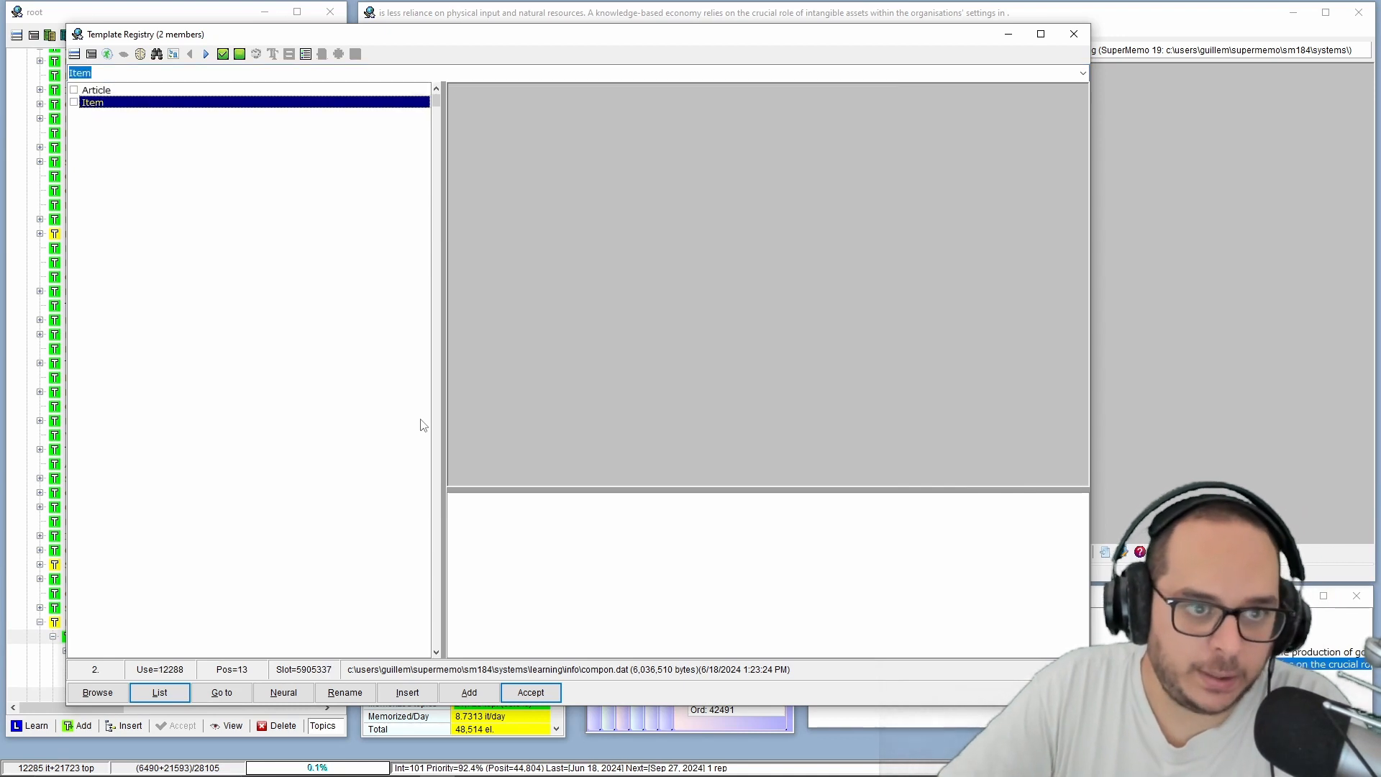
key(Return)
key(Return)
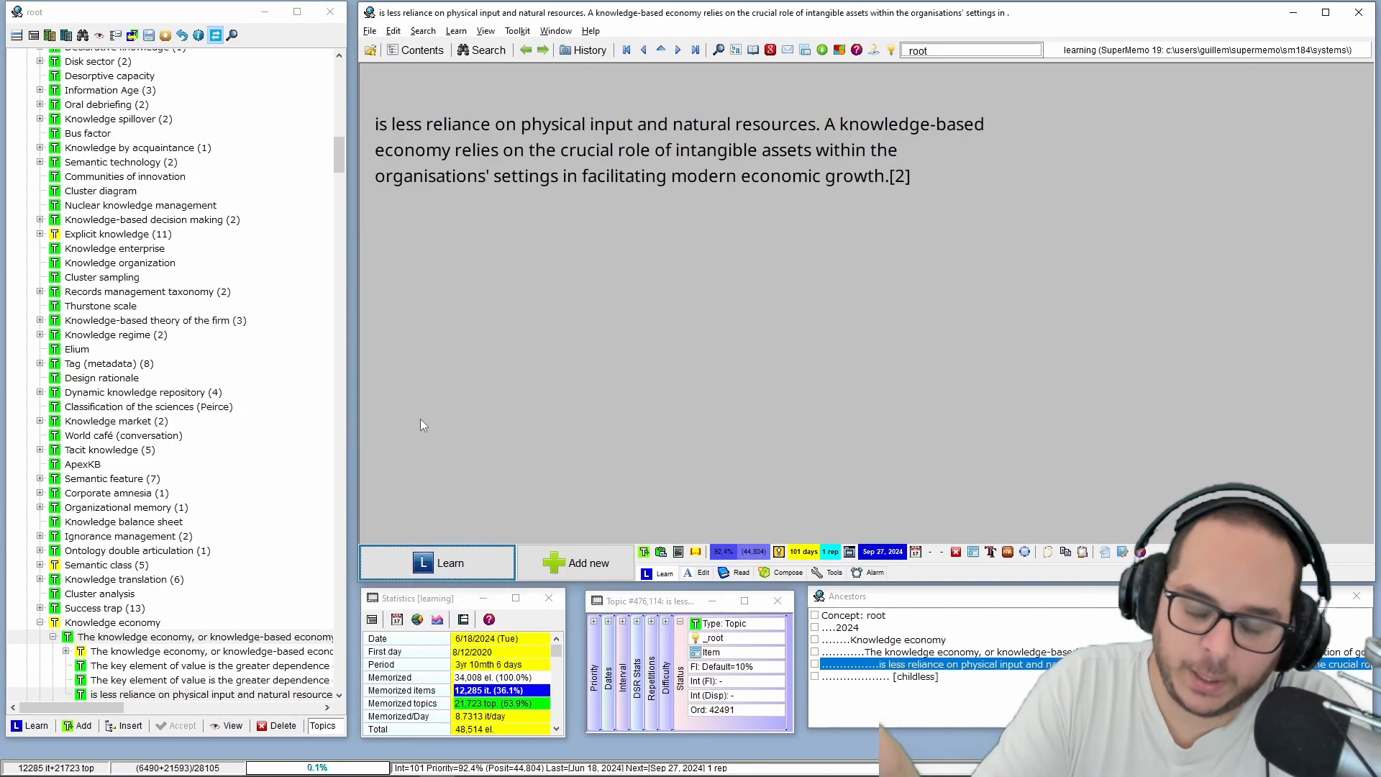
Open the Design rationale article and insert its Decision_Based_Design_Structure.jpg picture as an image component beside the text
key(Return)
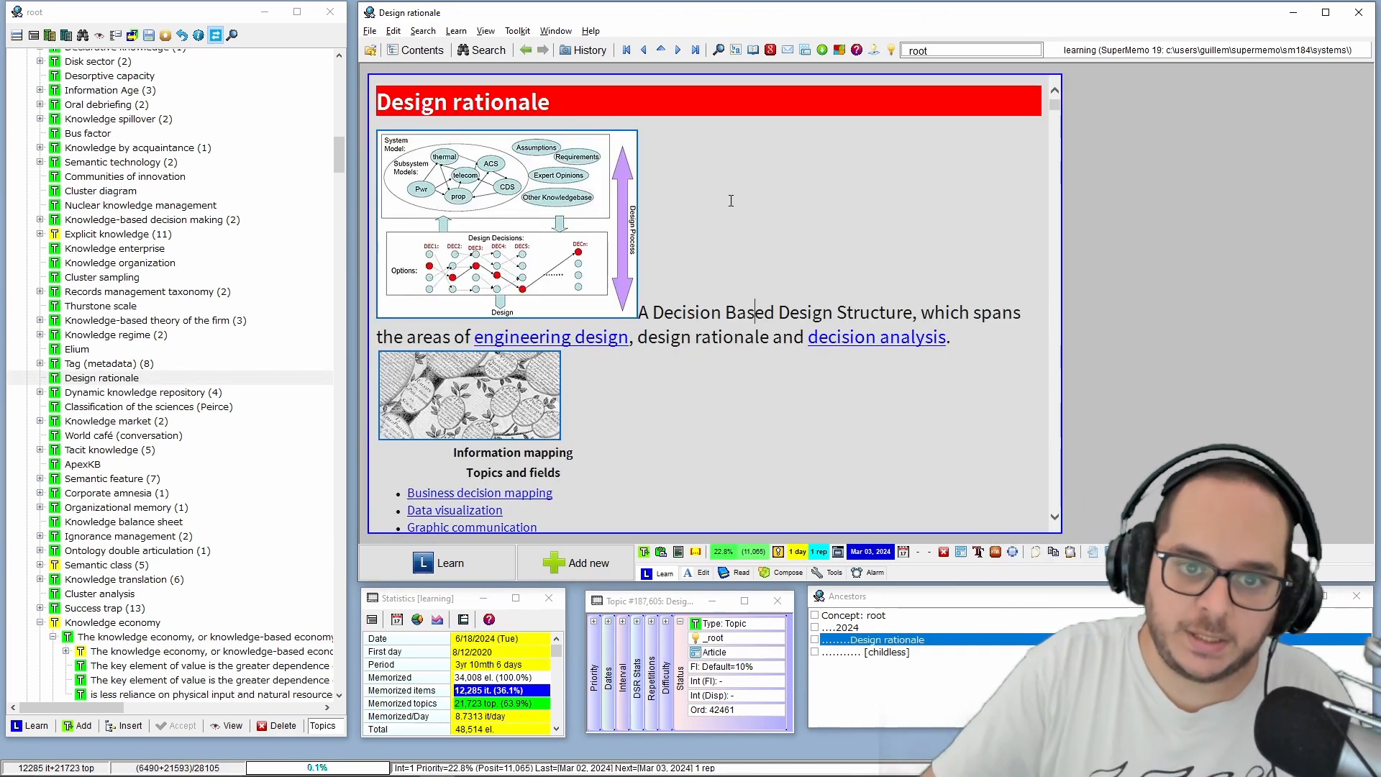
scroll(522, 220, down, 15)
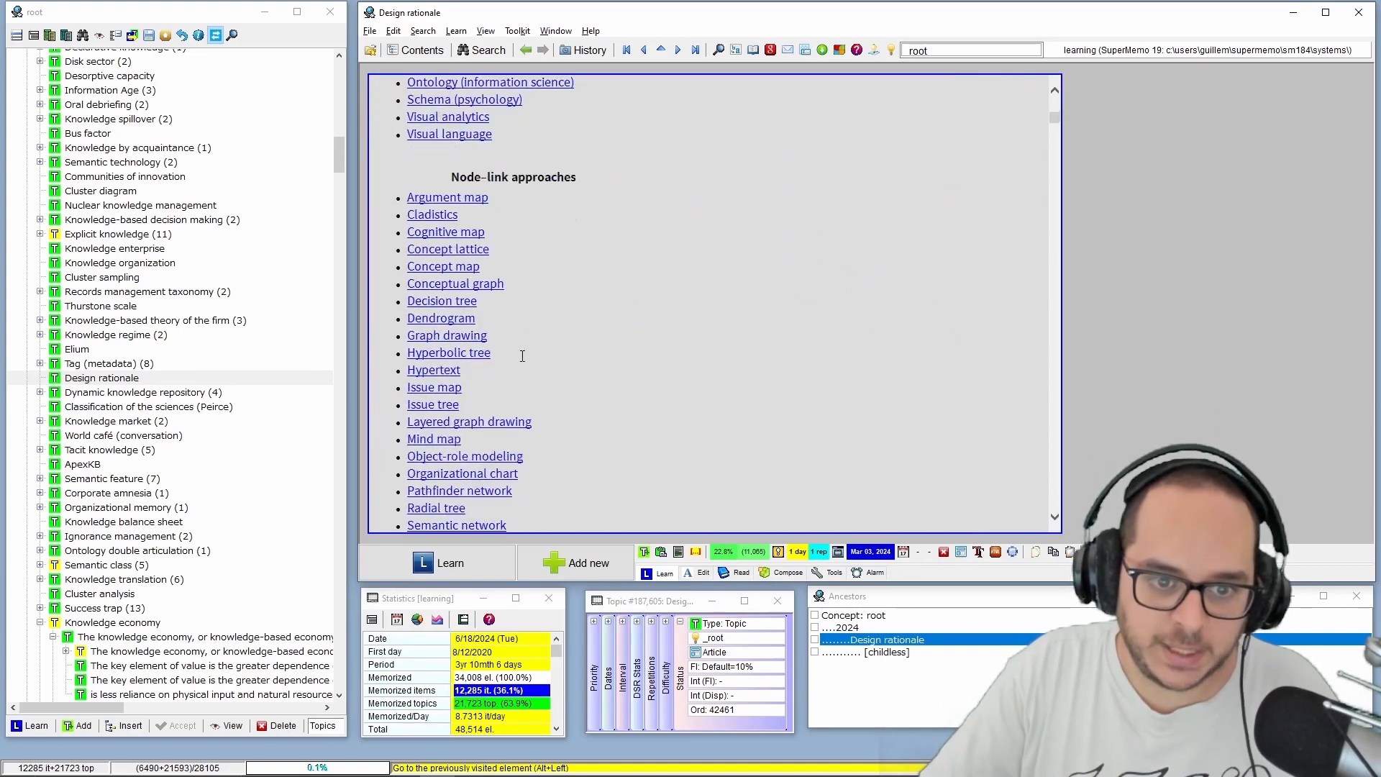
scroll(523, 356, up, 15)
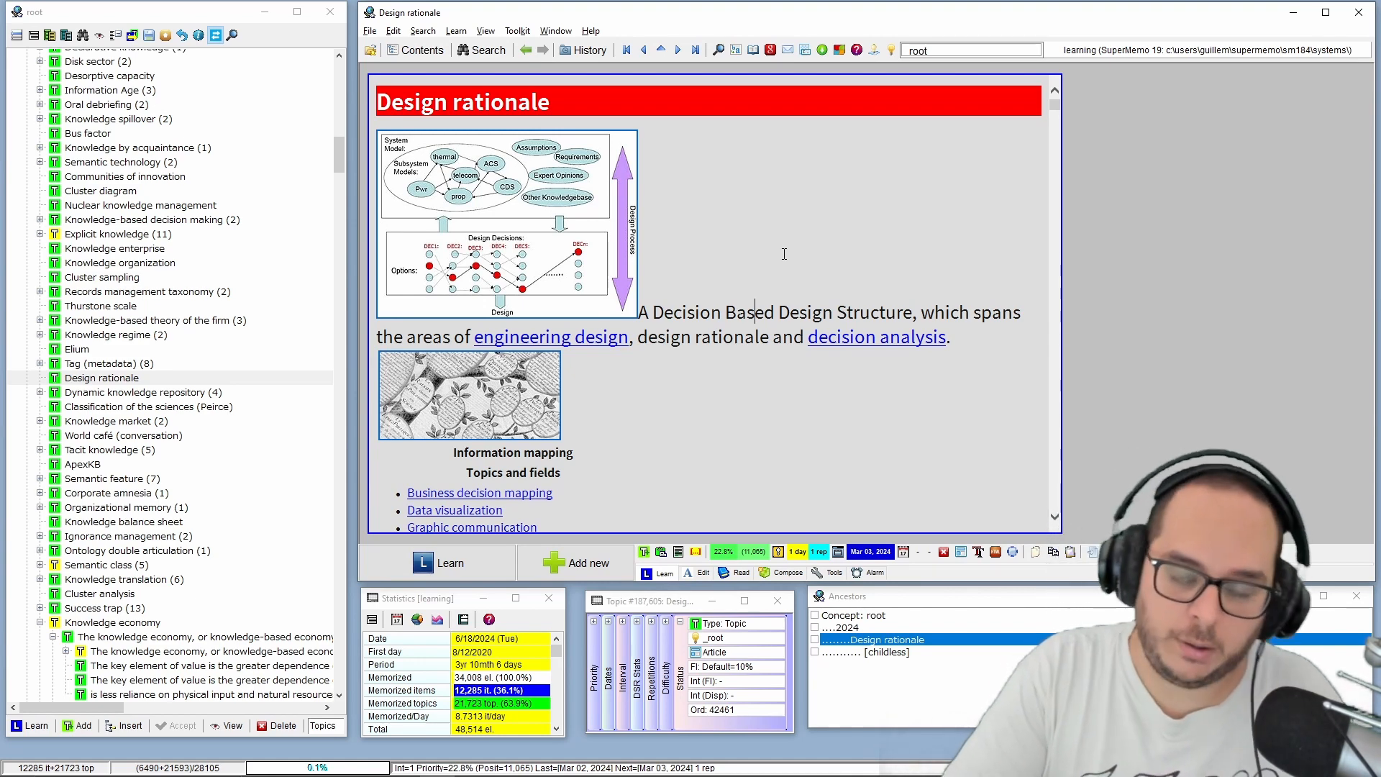
key(ctrl+F8)
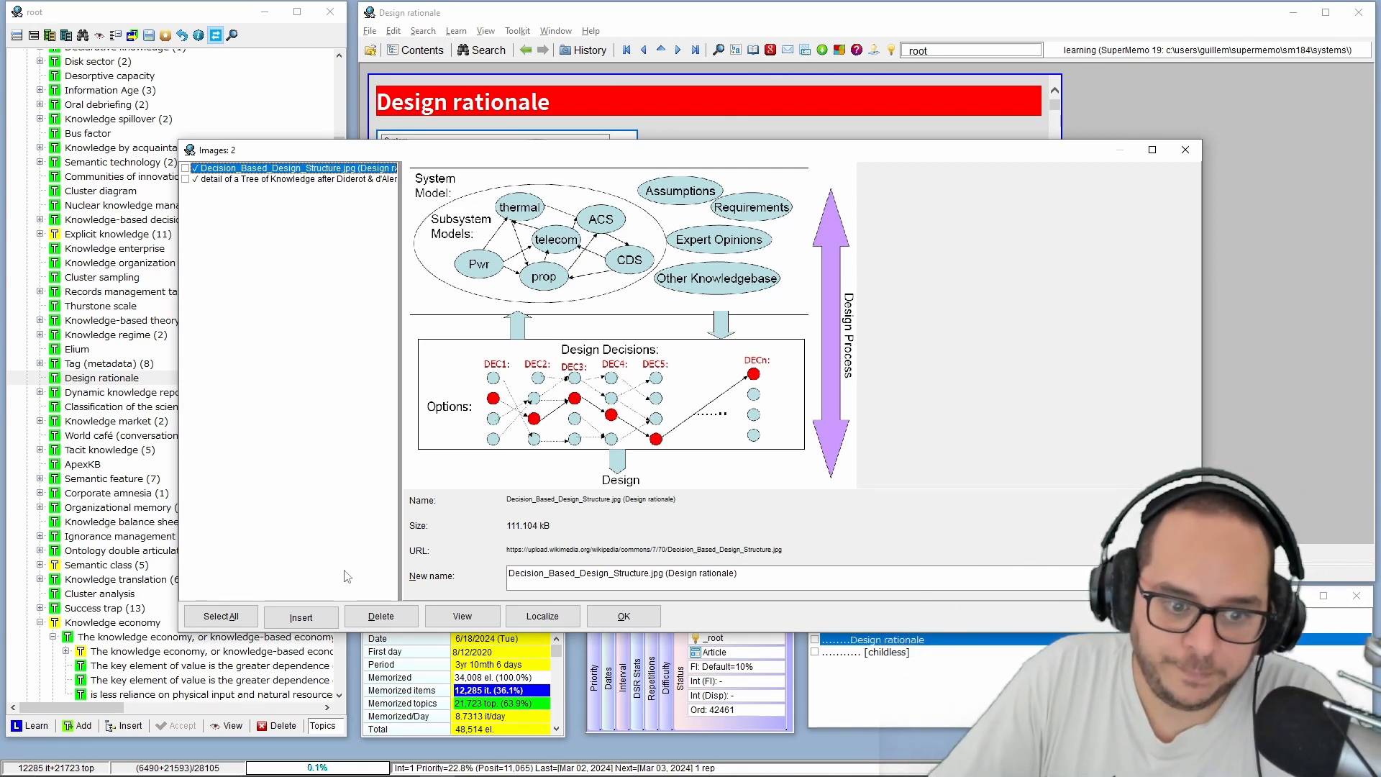
click(354, 629)
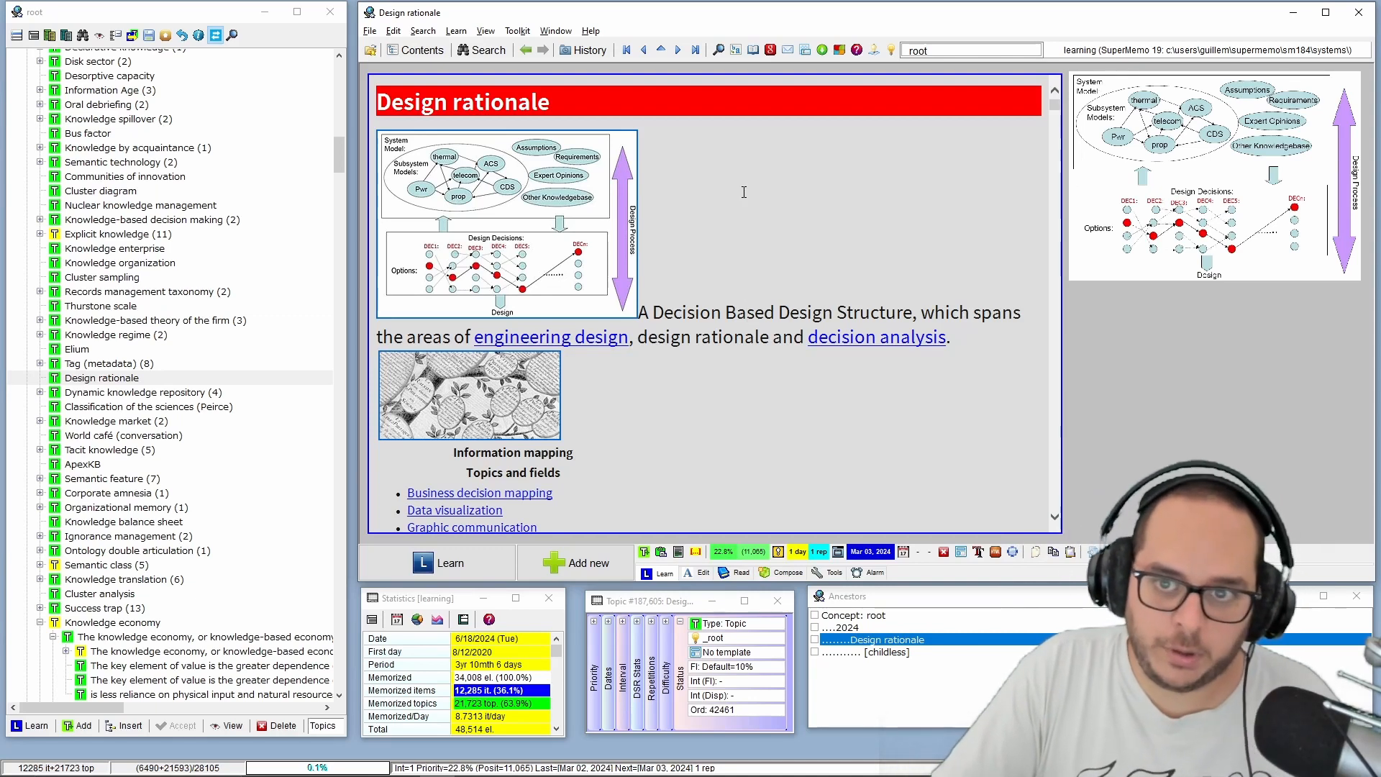
Review the web article import options, close the window without importing, and look over the top-level branches of the contents tree
key(ctrl+shift+a)
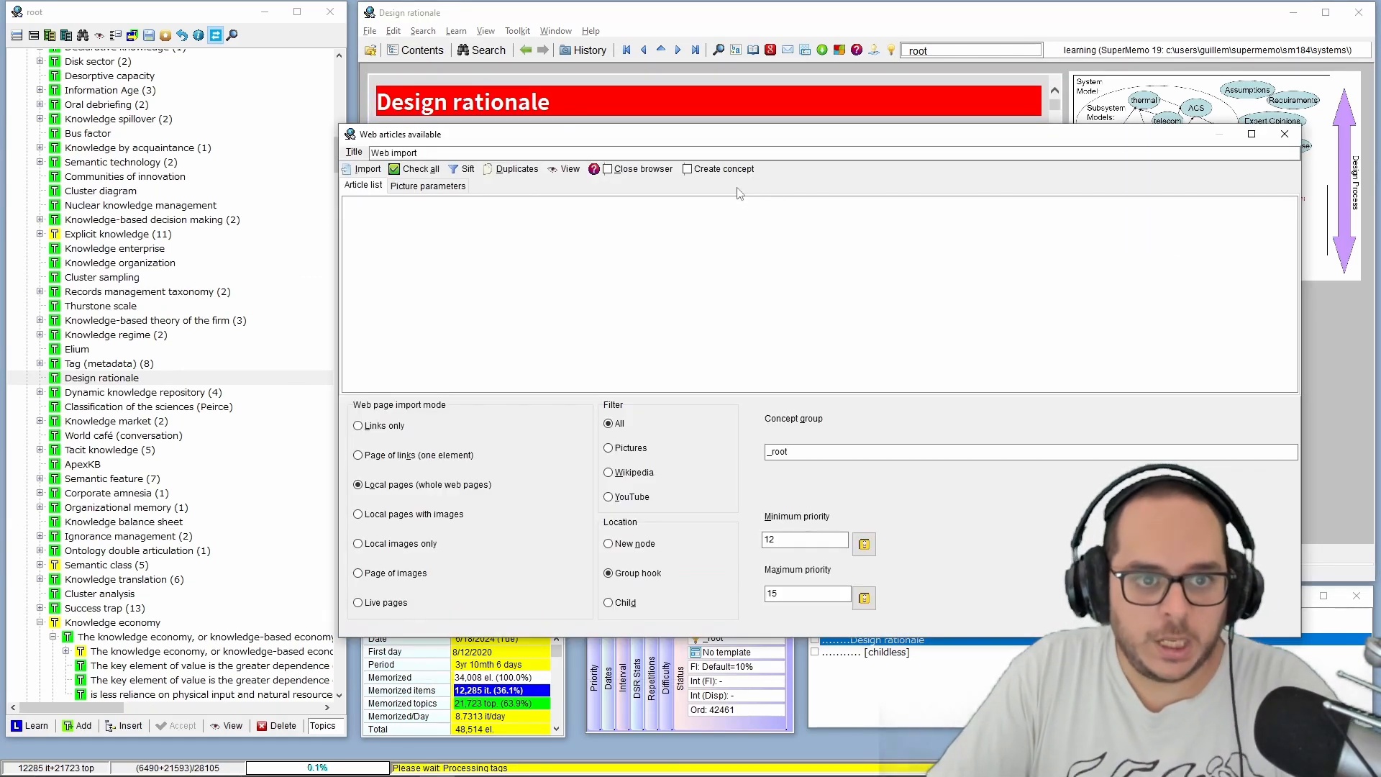
mouse_move(408, 140)
mouse_down()
mouse_move(633, 144)
mouse_move(349, 197)
mouse_move(396, 163)
mouse_up()
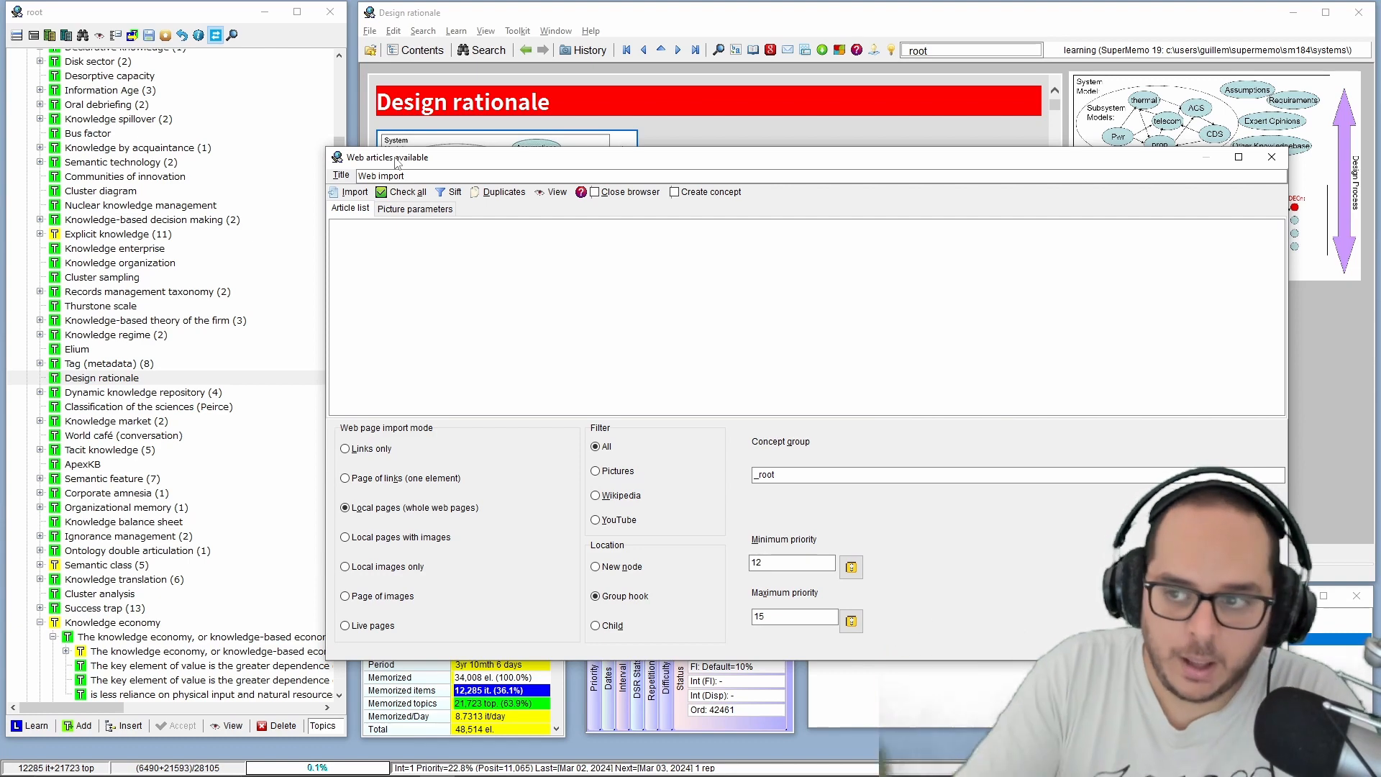
click(1272, 157)
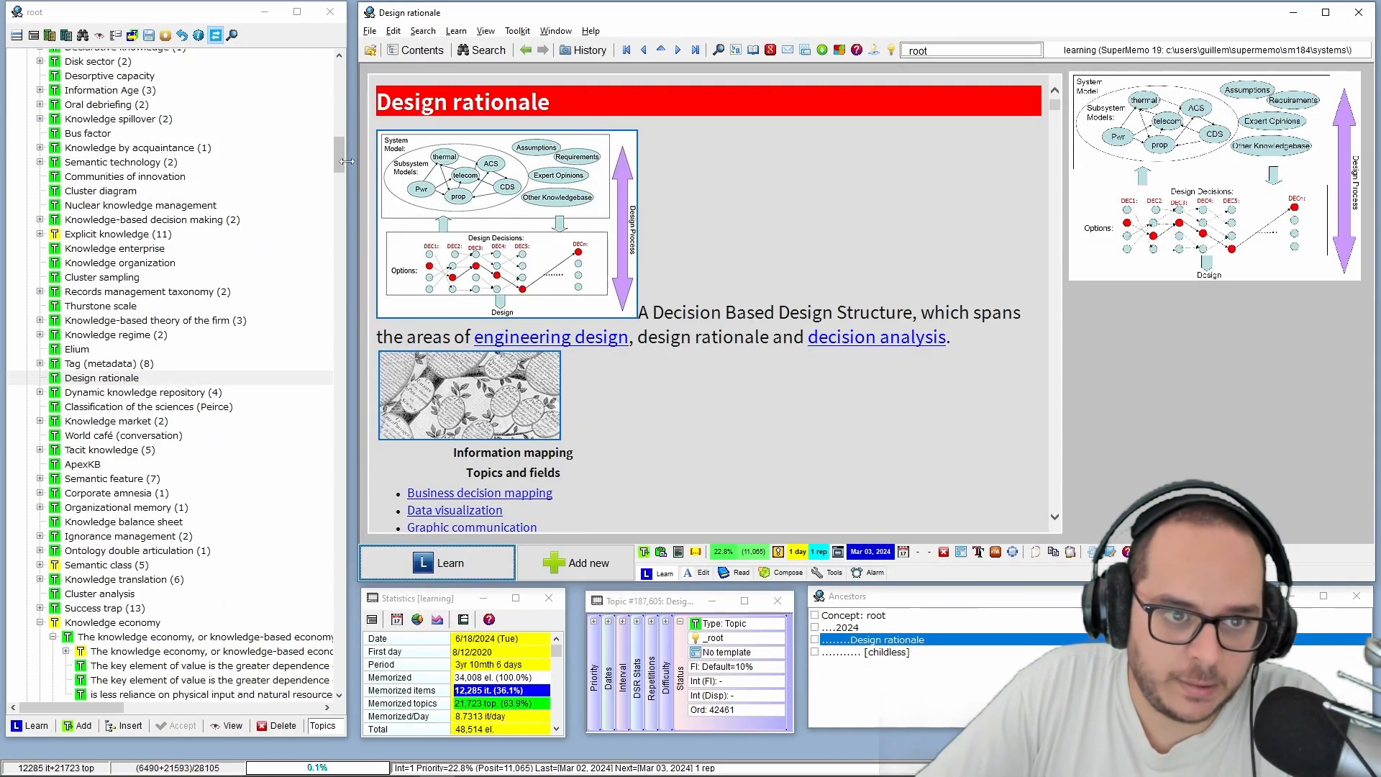
drag(340, 177, 340, 93)
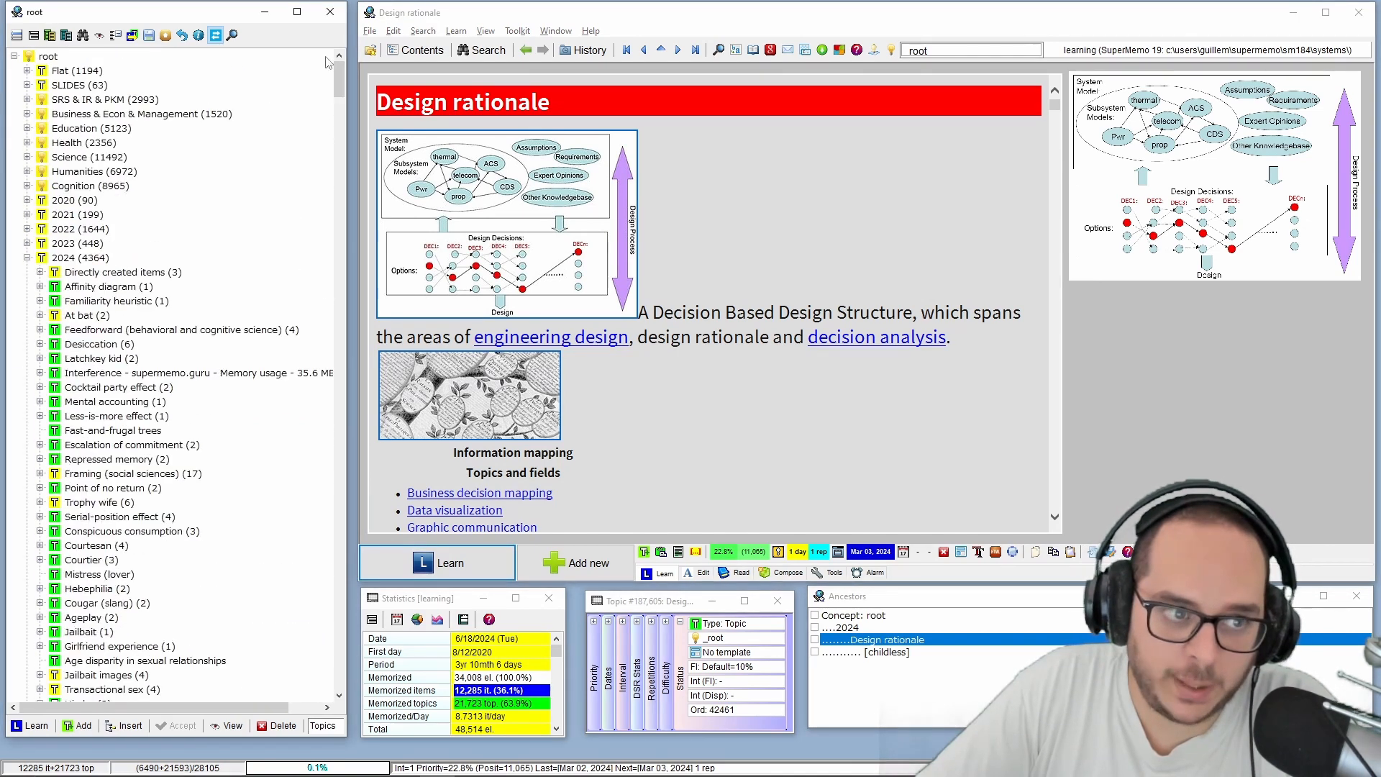
Add the article's Tree of Knowledge picture below the design diagram and widen both image components over the text
click(1029, 233)
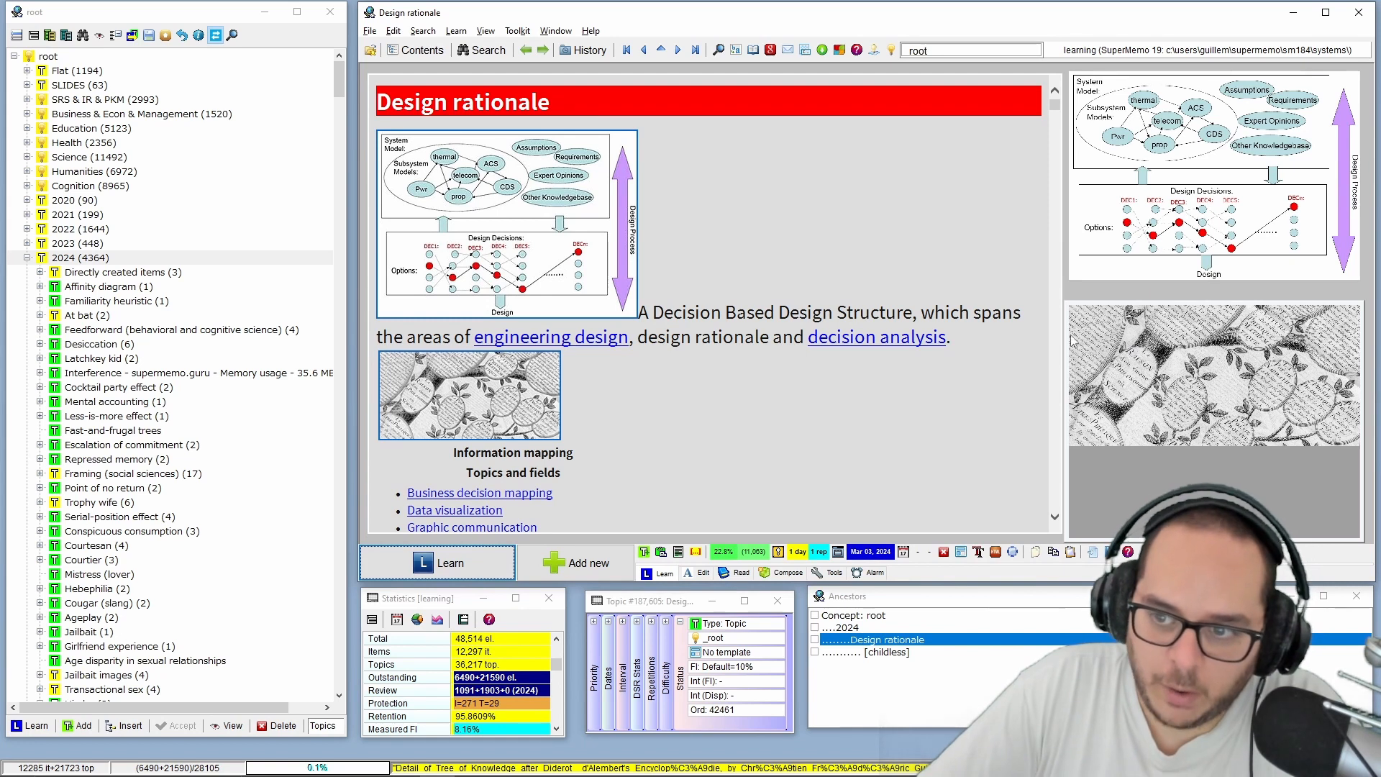
drag(1062, 330, 730, 331)
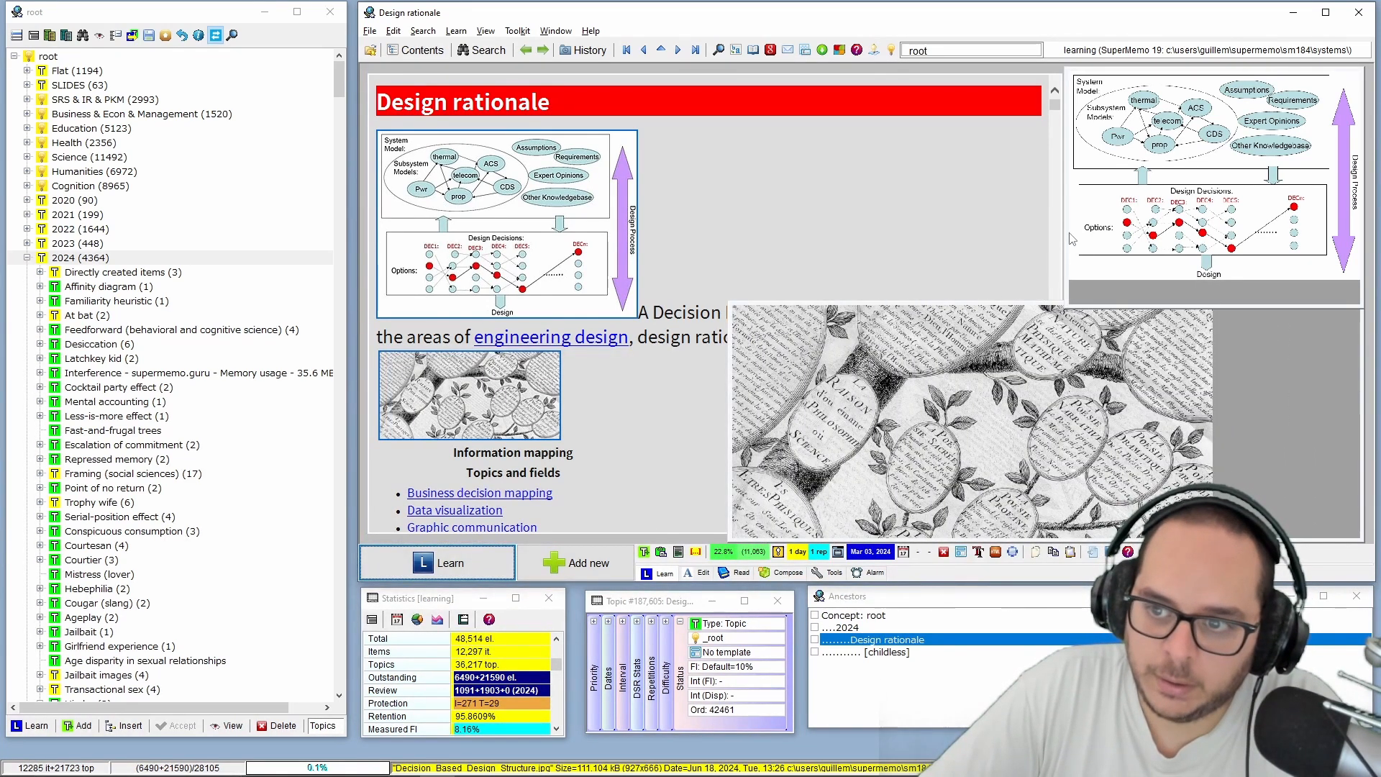
drag(1067, 233, 910, 242)
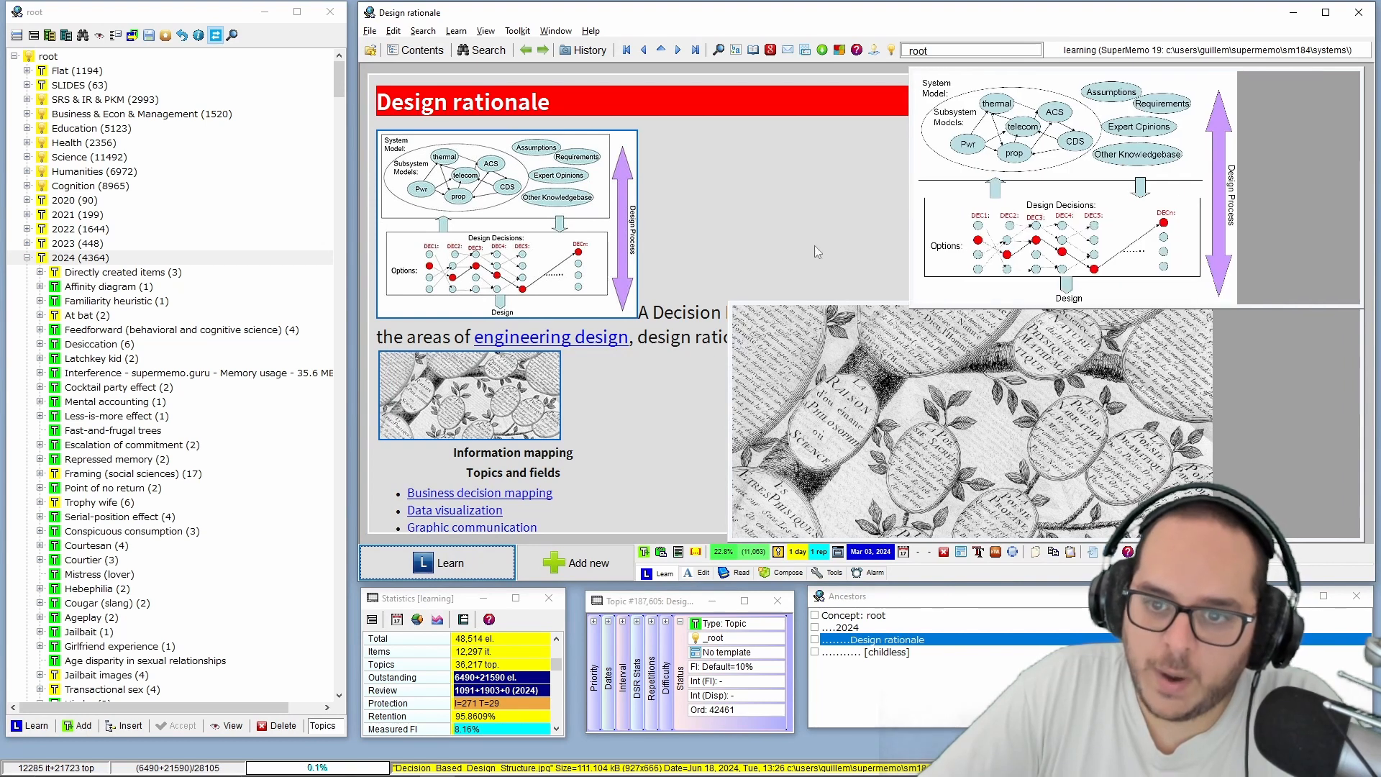
Resize the text component and narrow both image components of the Design rationale article so the text and pictures sit side by side without overlapping
click(681, 244)
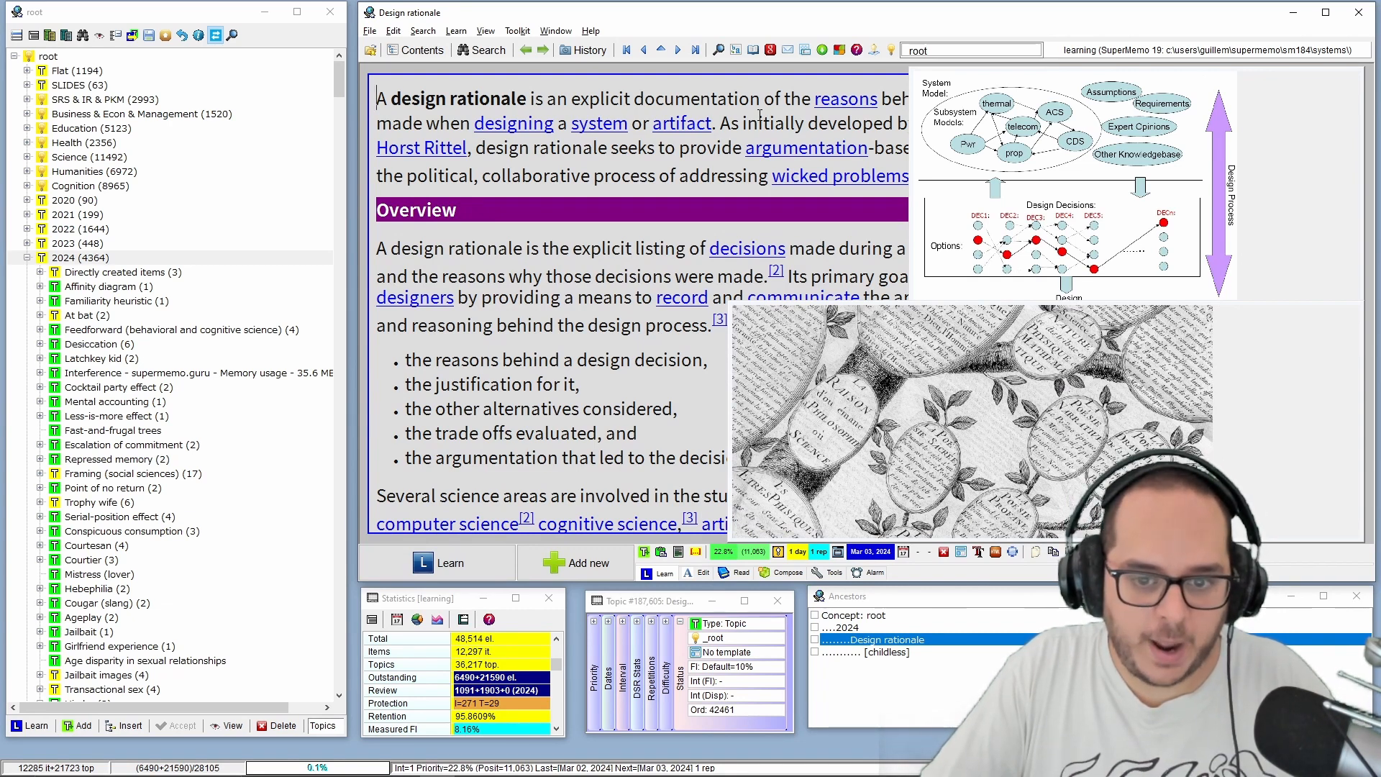
key(F6)
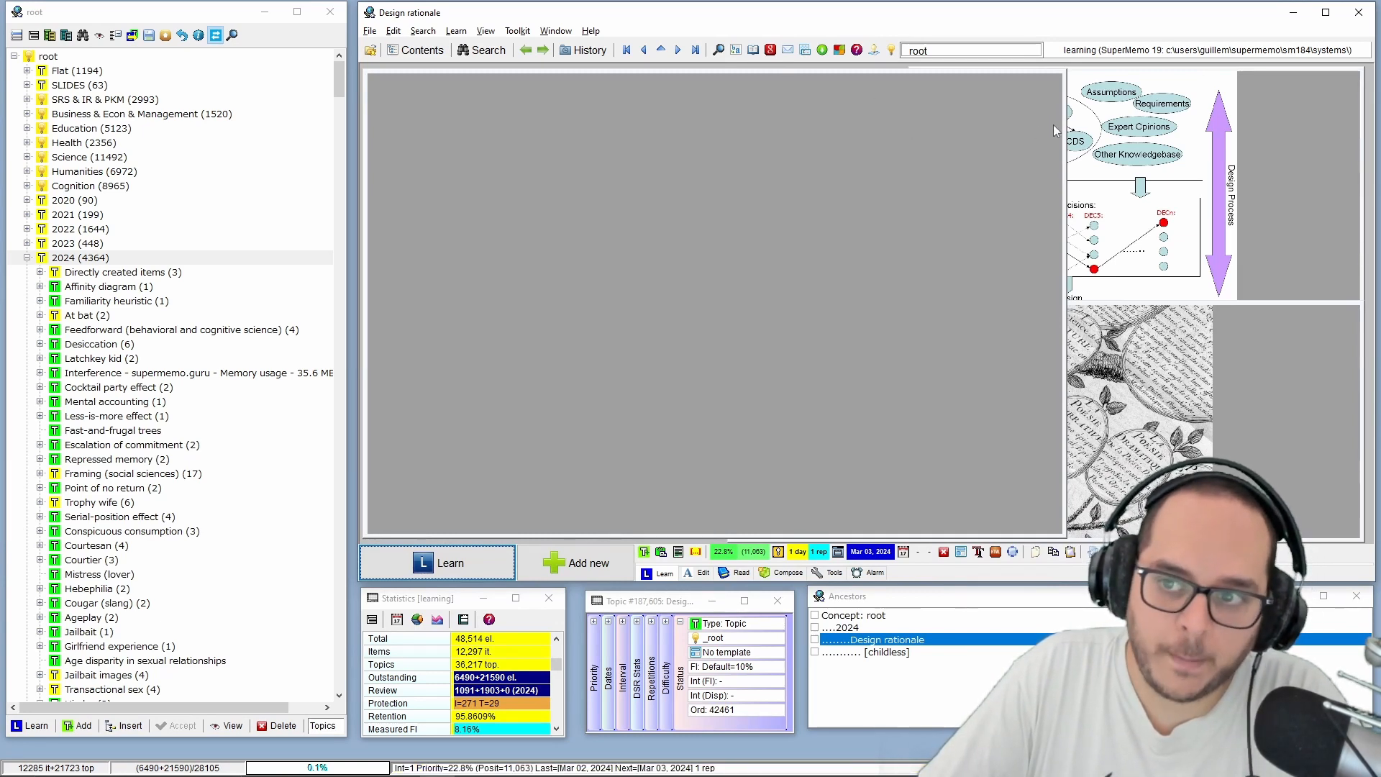
drag(1066, 108, 1032, 124)
click(947, 474)
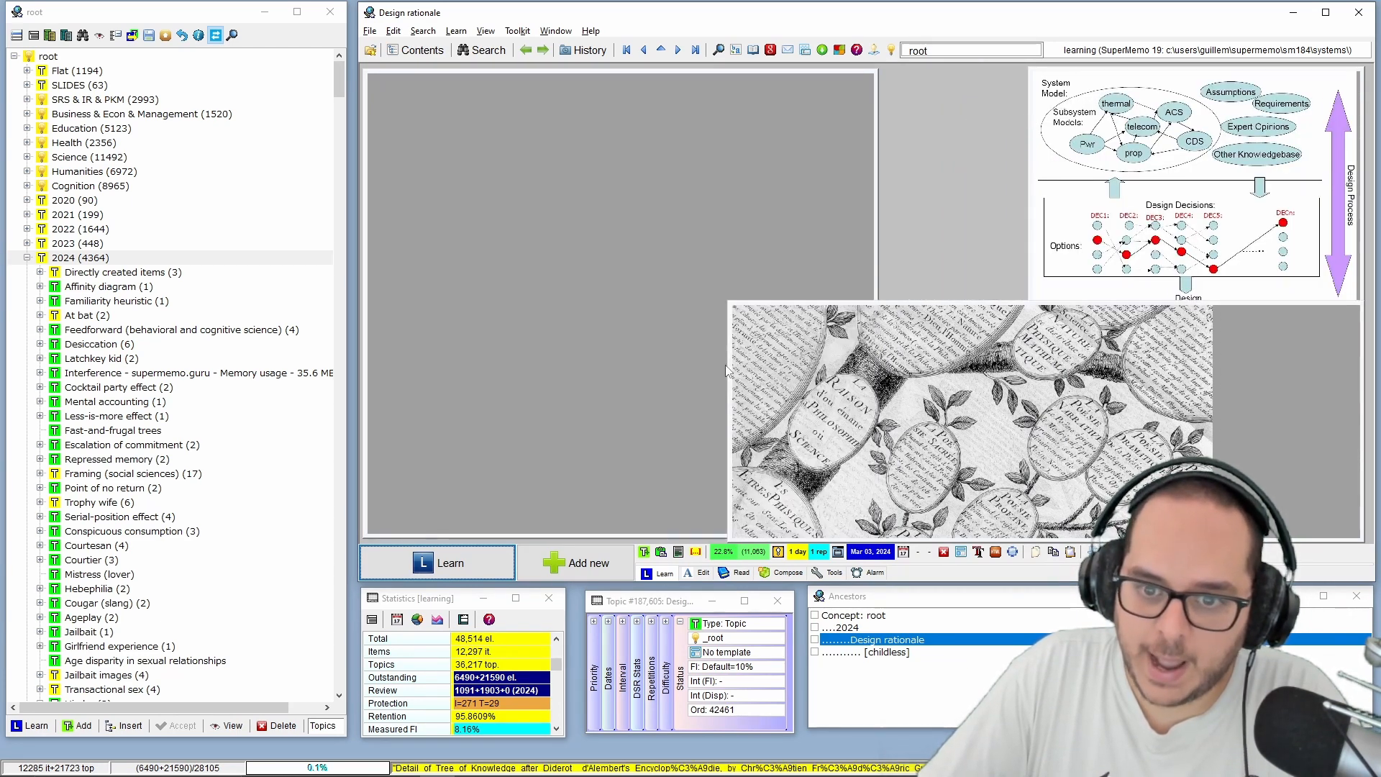
drag(742, 372, 1021, 343)
click(905, 366)
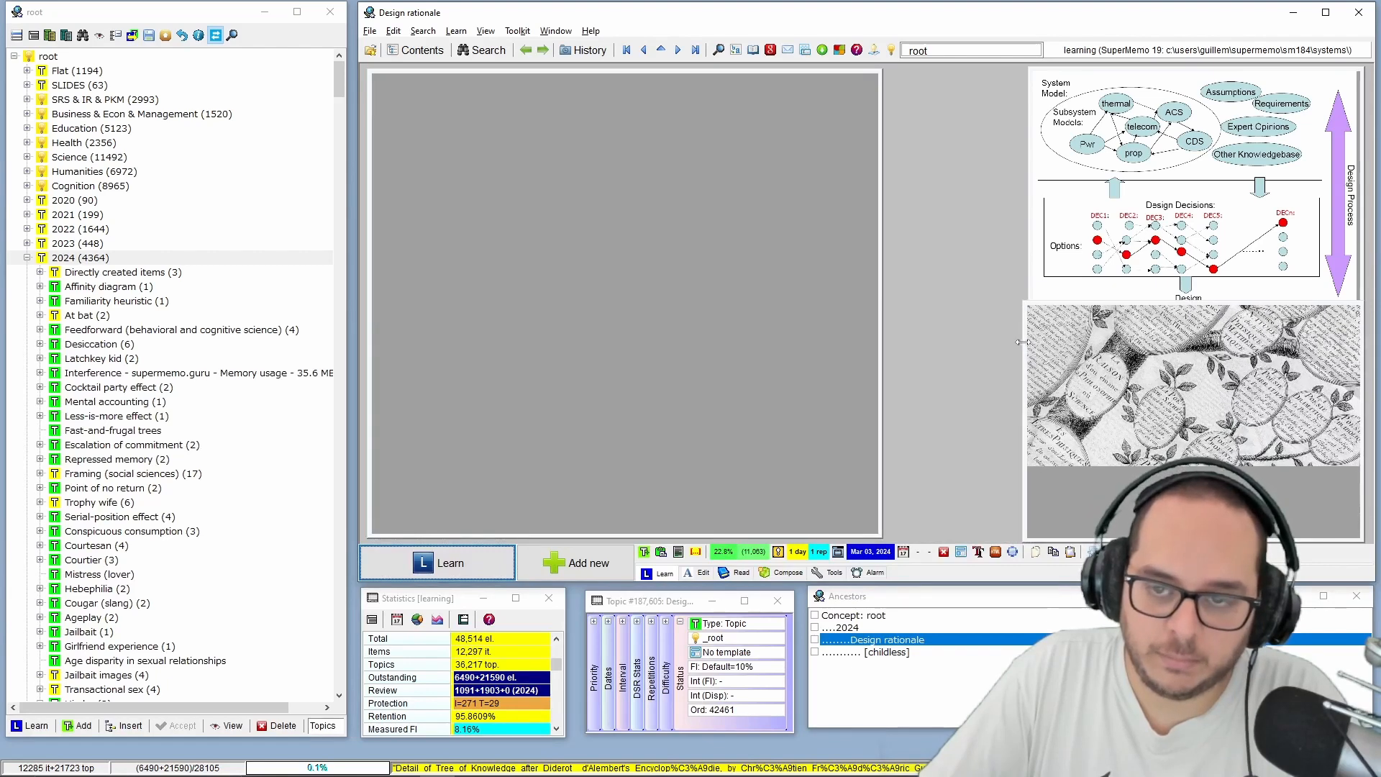
drag(882, 240, 1007, 246)
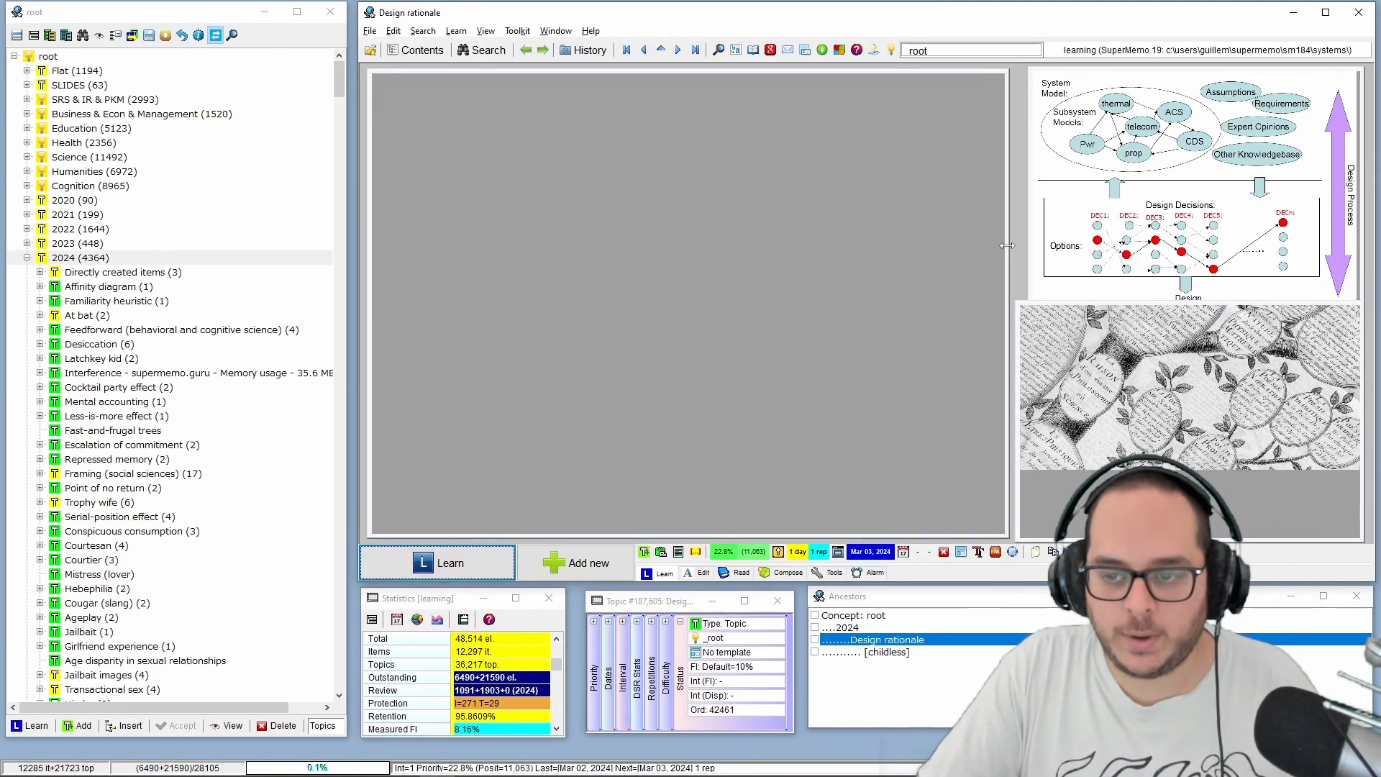